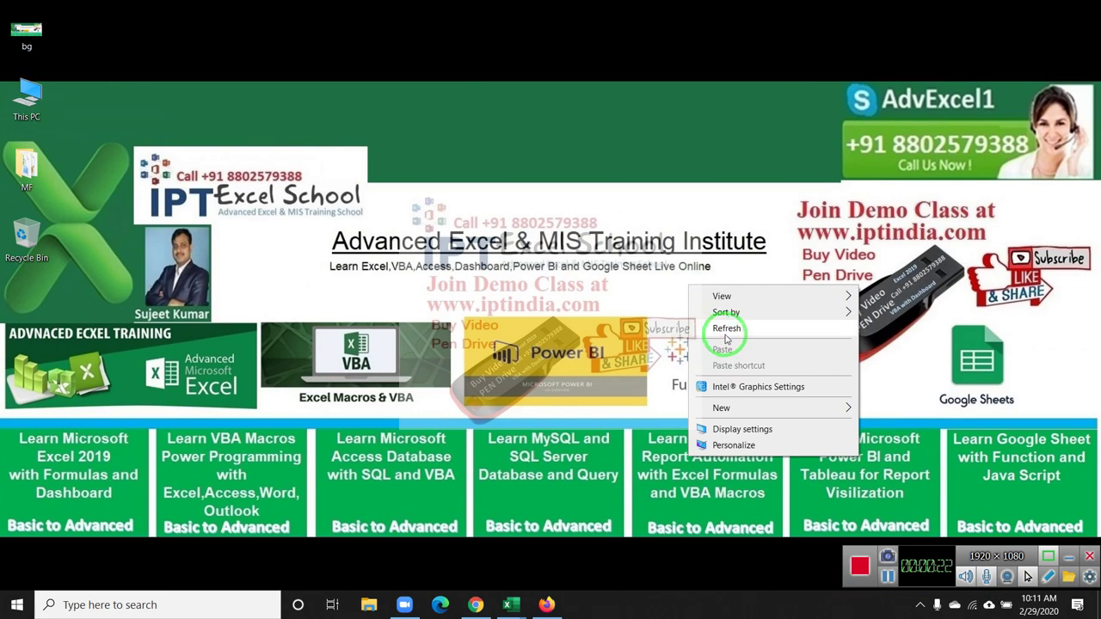
Step: Refresh the desktop and switch to the hpe_log_track_20200225 Excel workbook
click(722, 340)
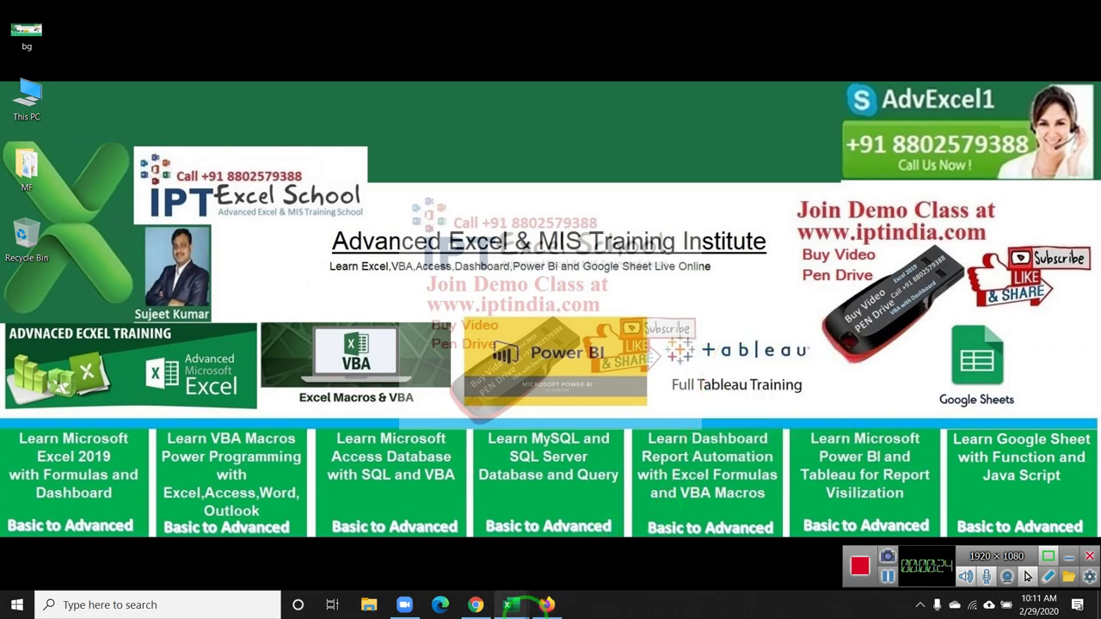
click(508, 605)
Step: Inspect the ASN Received values in A2–A7, including day-first text like 13/01/2020 03:56
click(647, 563)
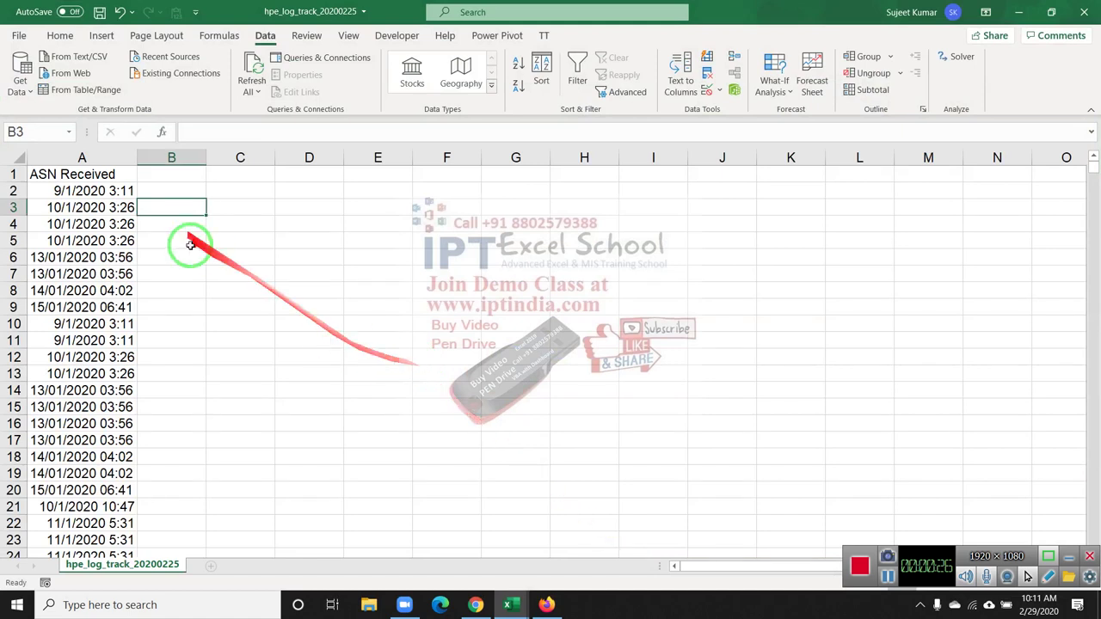
click(103, 207)
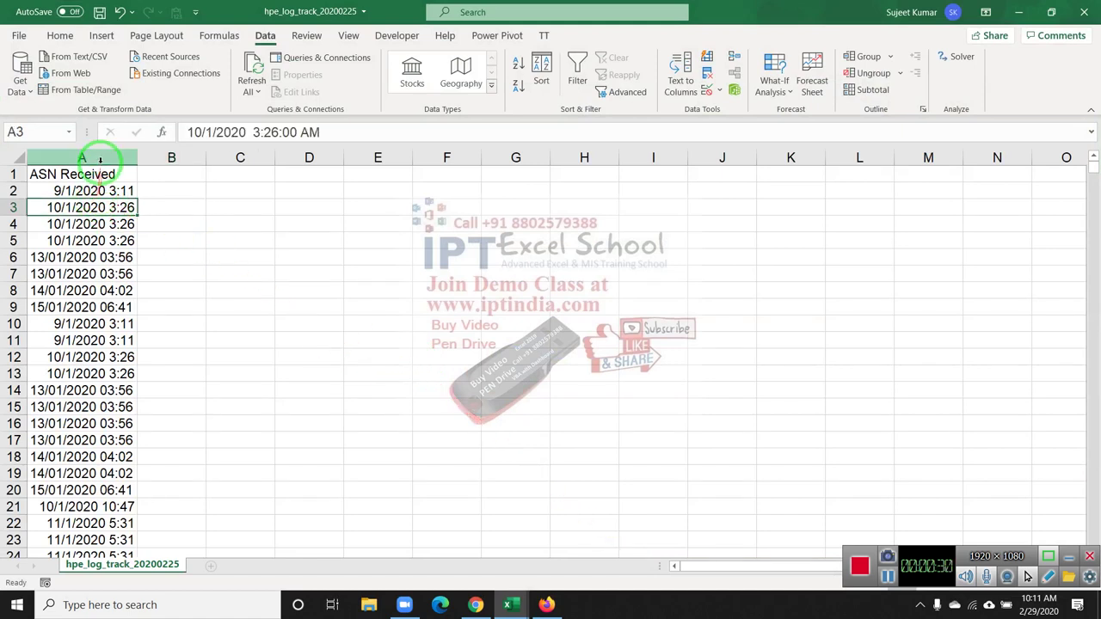
click(100, 160)
click(93, 193)
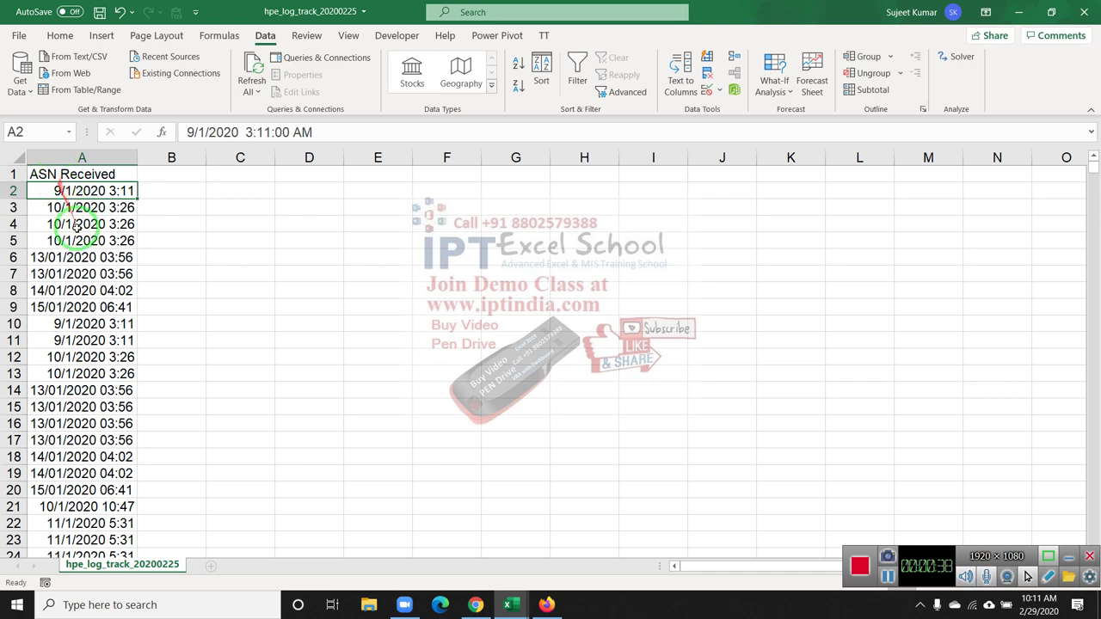
click(65, 273)
click(53, 257)
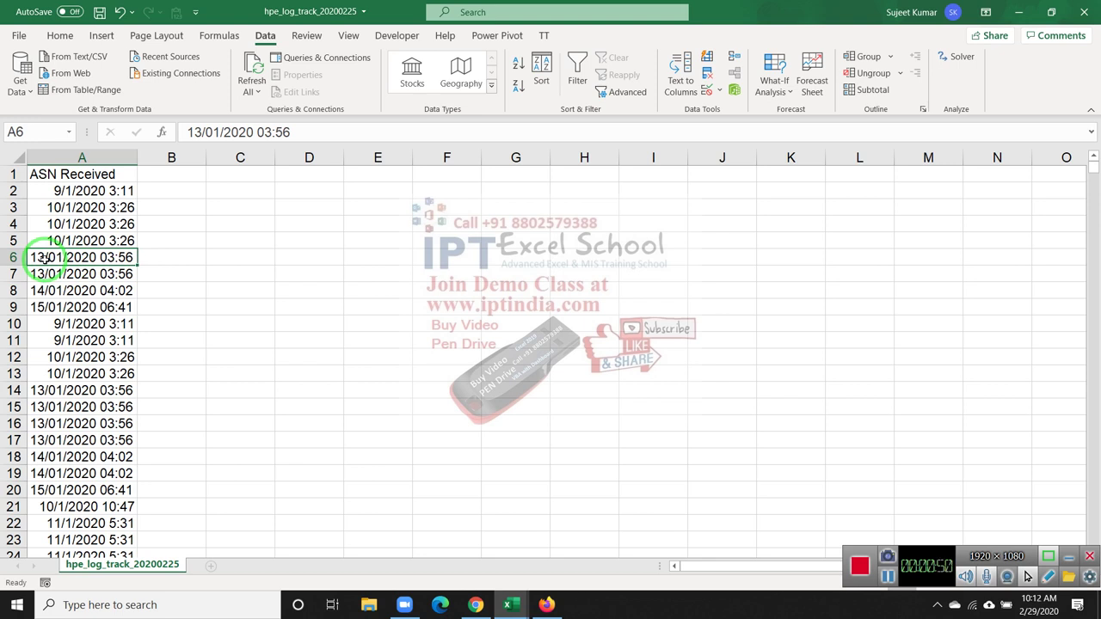
Step: Label cell C2 as MM/DD/YY and cell C3 as DD/MM/YY
click(220, 186)
text(MM/)
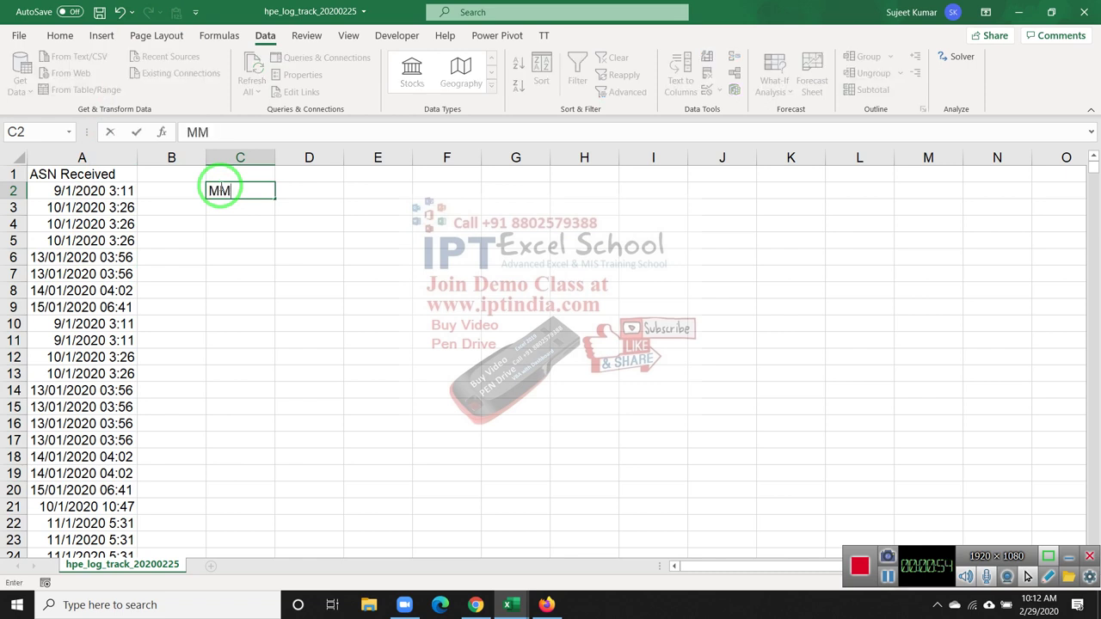
text(DD/)
text(YY)
key(Return)
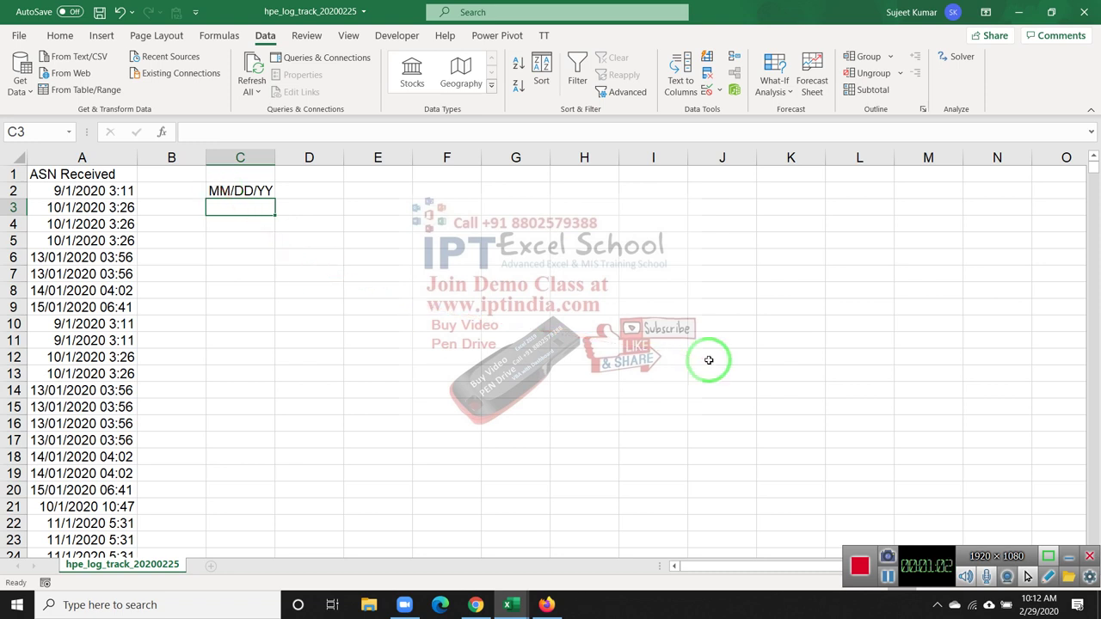
text(DD/)
key(Up)
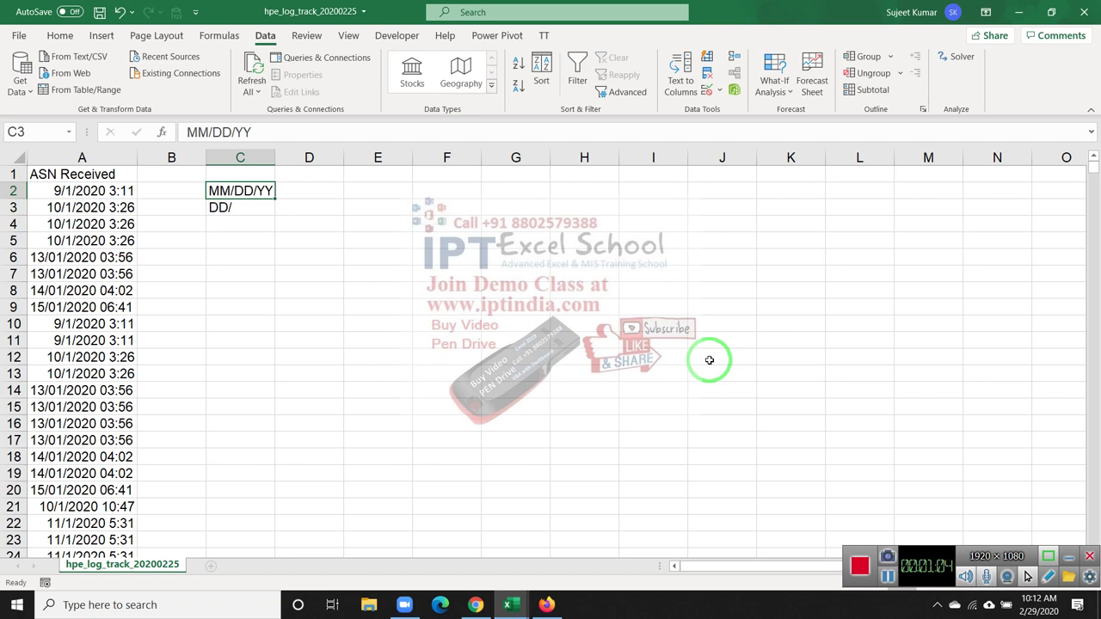
key(Down)
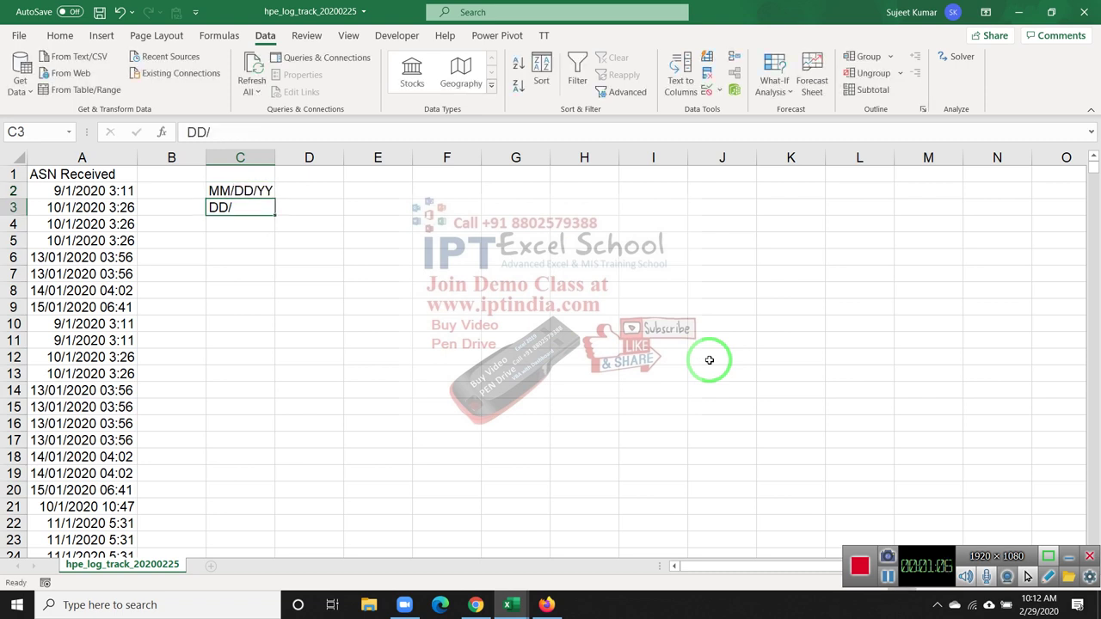
double_click(246, 211)
text(MM/)
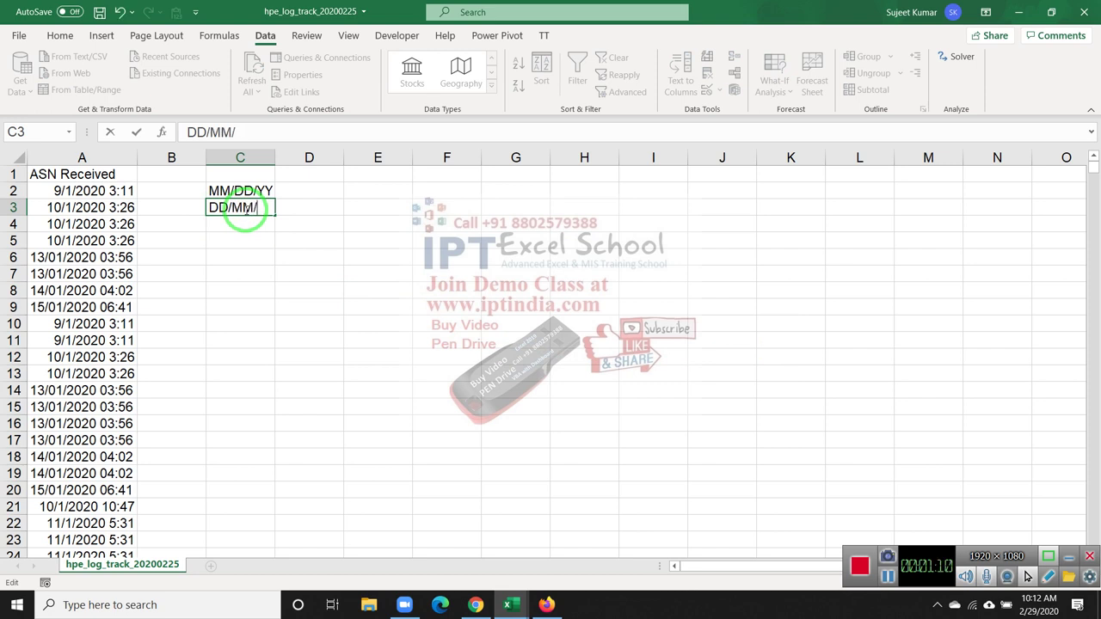
text(YY)
key(Return)
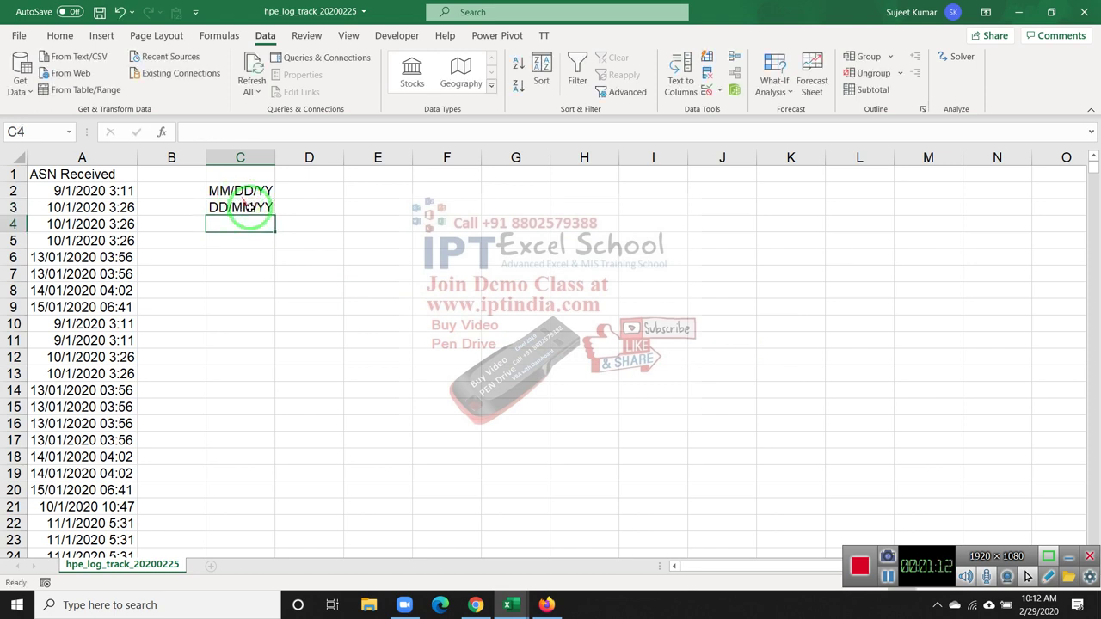
Step: Briefly apply a date format to A2:A5, then undo it
mouse_move(120, 191)
mouse_down()
mouse_move(123, 243)
mouse_move(112, 244)
mouse_up()
key(ctrl+shift+3)
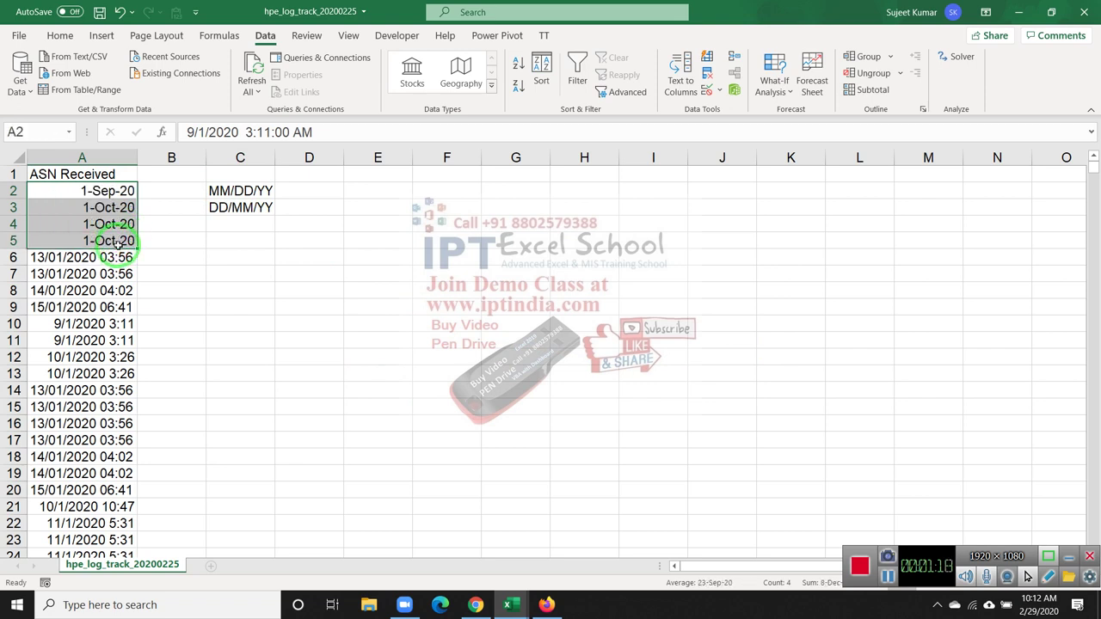
key(ctrl+z)
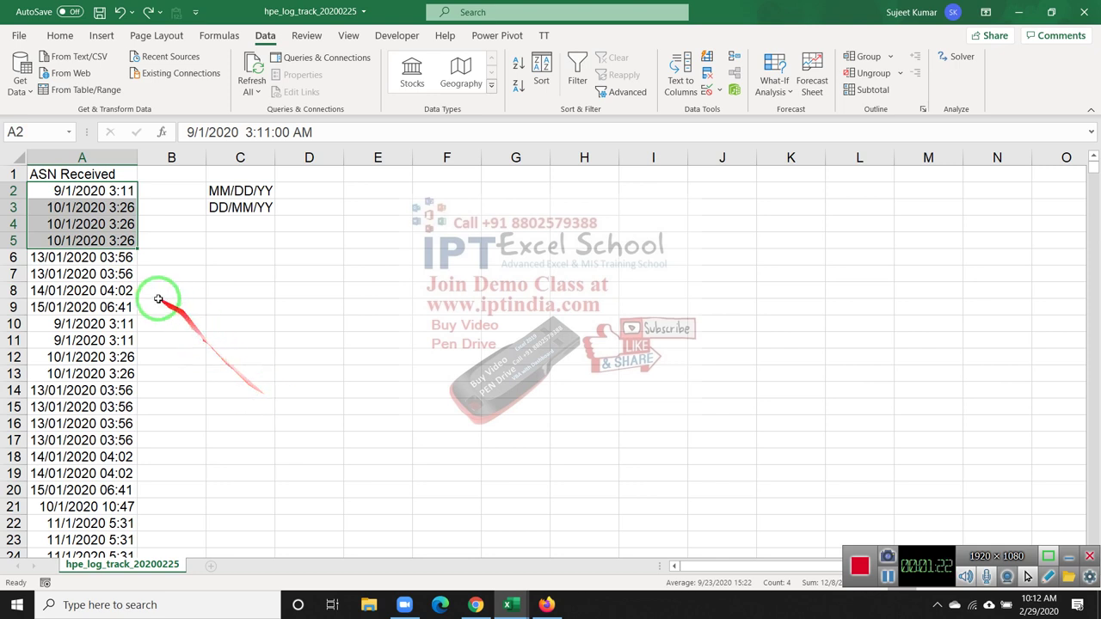
click(82, 258)
drag(80, 266, 76, 308)
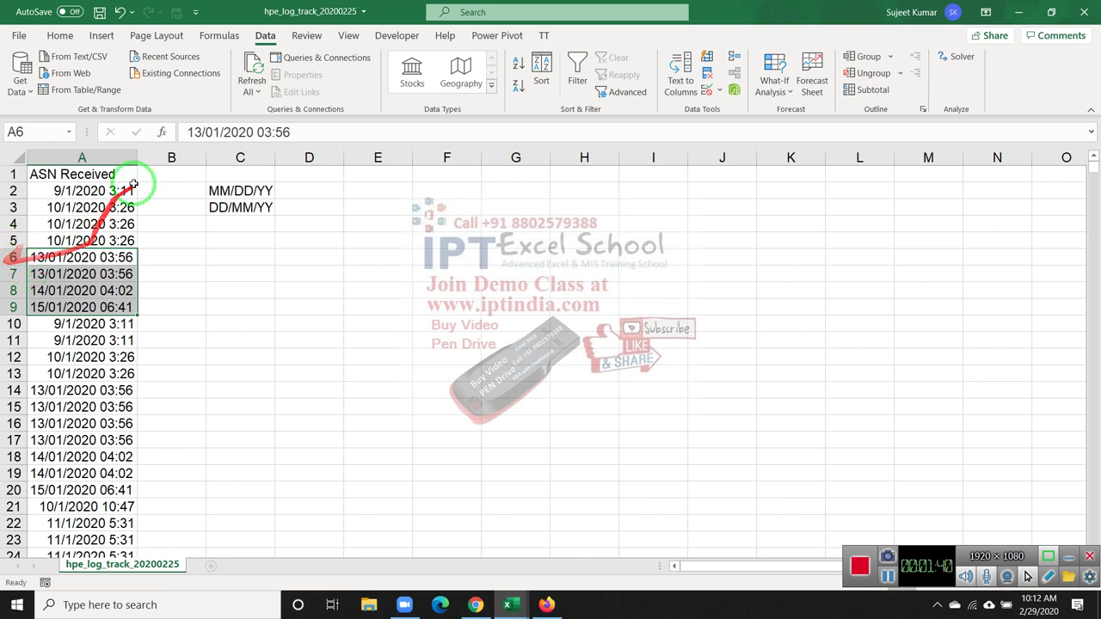
click(90, 158)
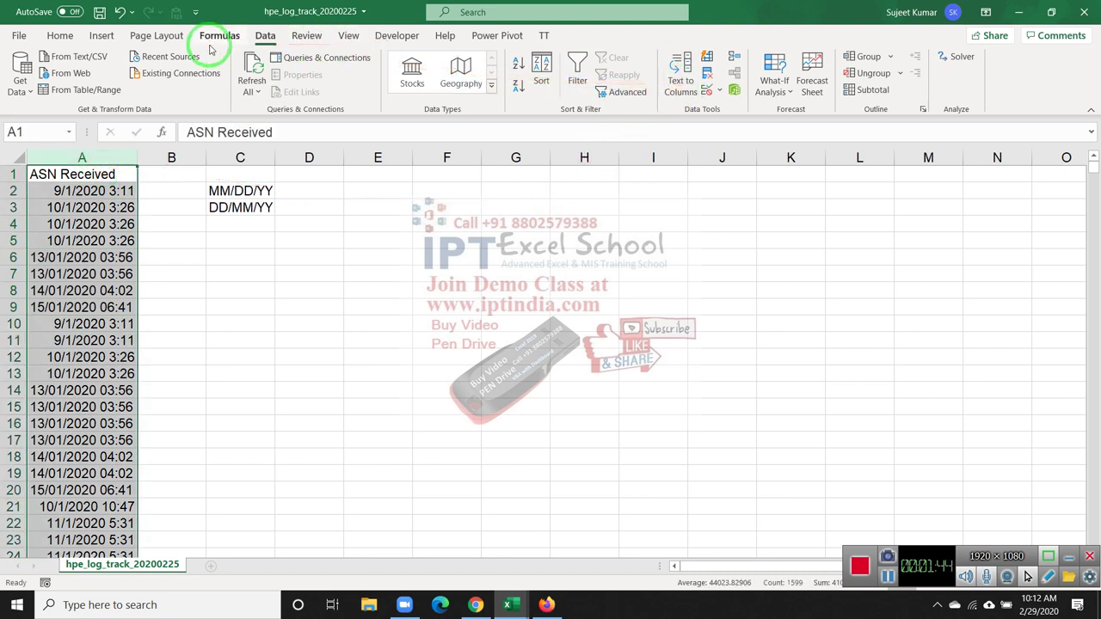
Step: Enter the test date 8/5 in H2 and fill it down to H8
click(653, 190)
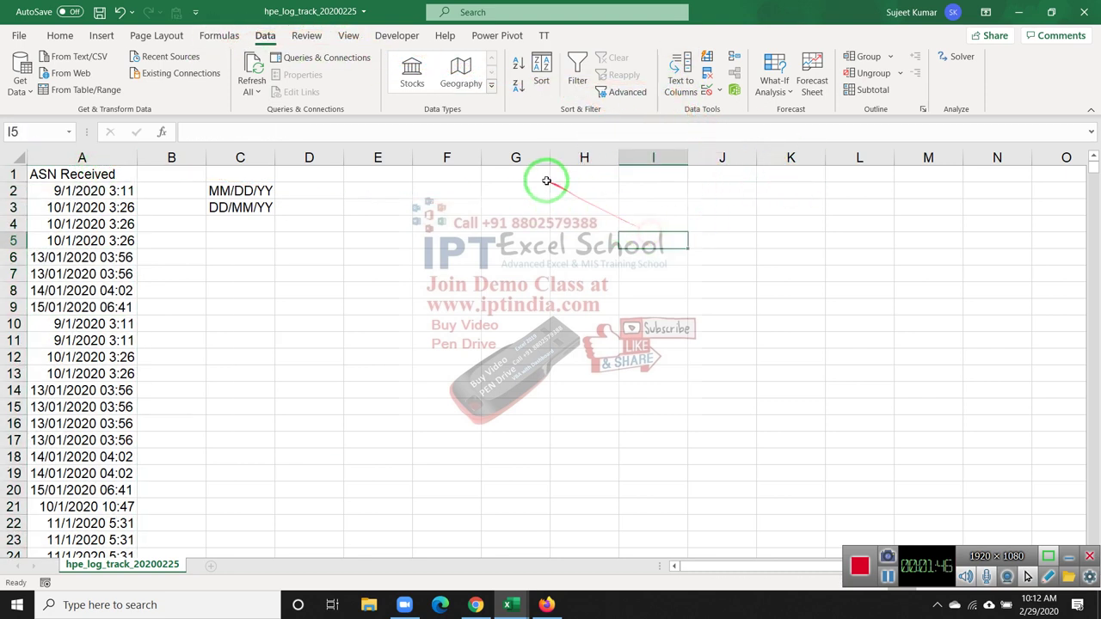
click(575, 190)
text(8/5)
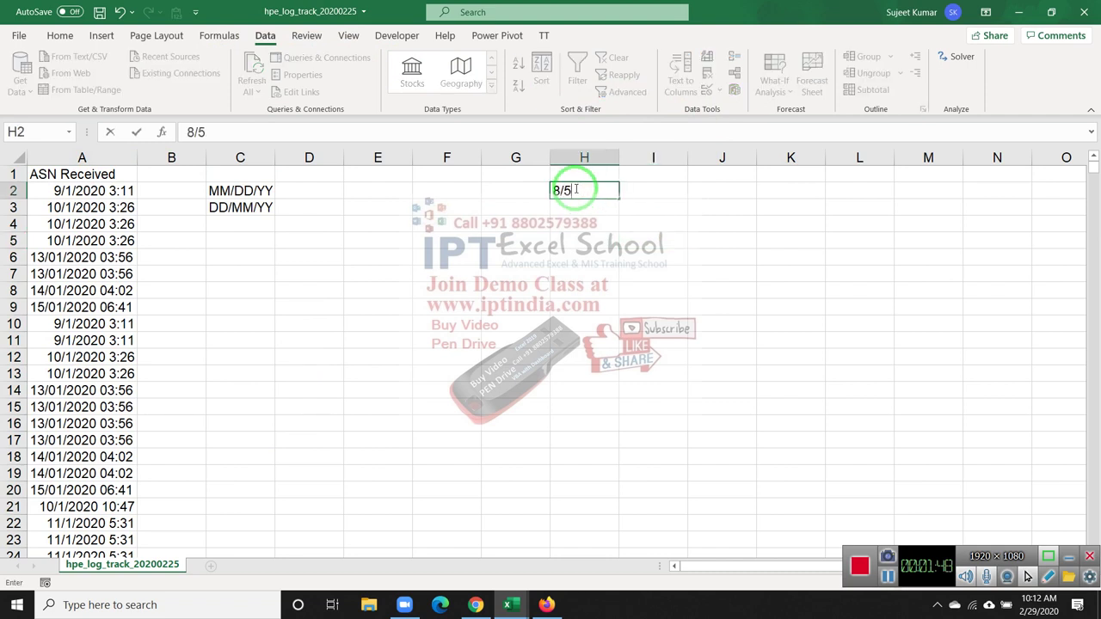
key(Return)
drag(573, 190, 574, 295)
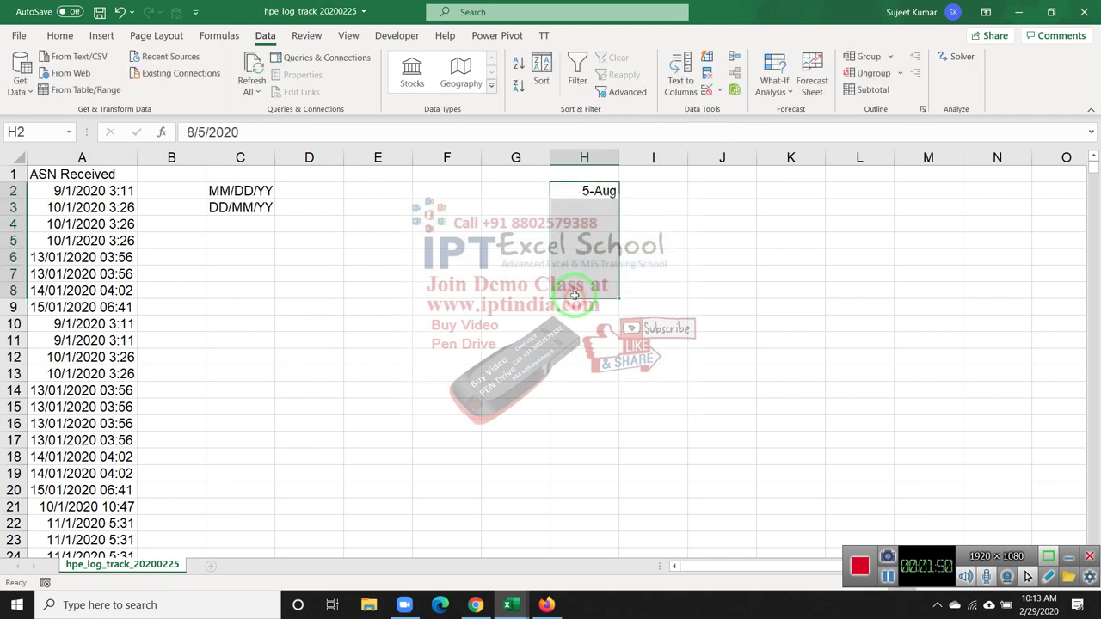
key(ctrl+d)
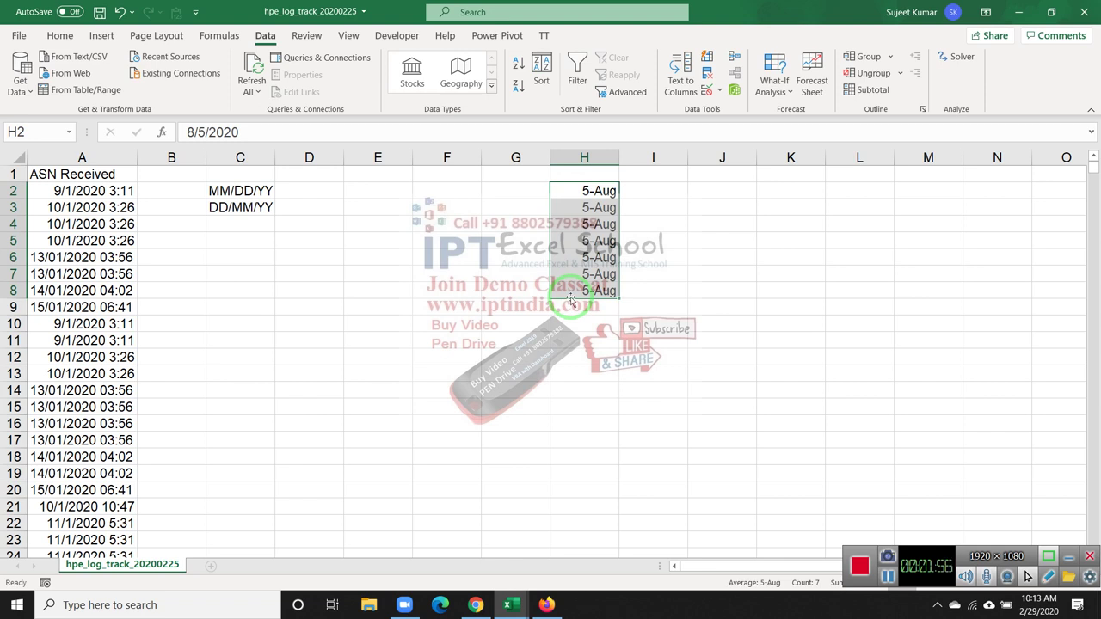
Step: Convert H2:H8 with Text to Columns using DMY date order so they read 8-May
click(679, 73)
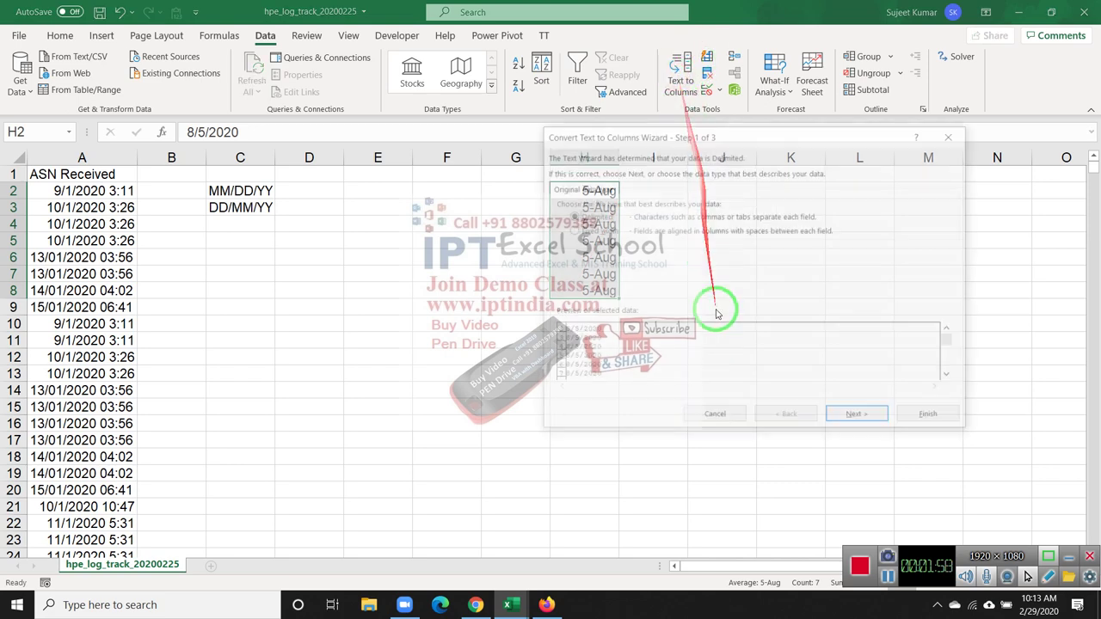
click(853, 418)
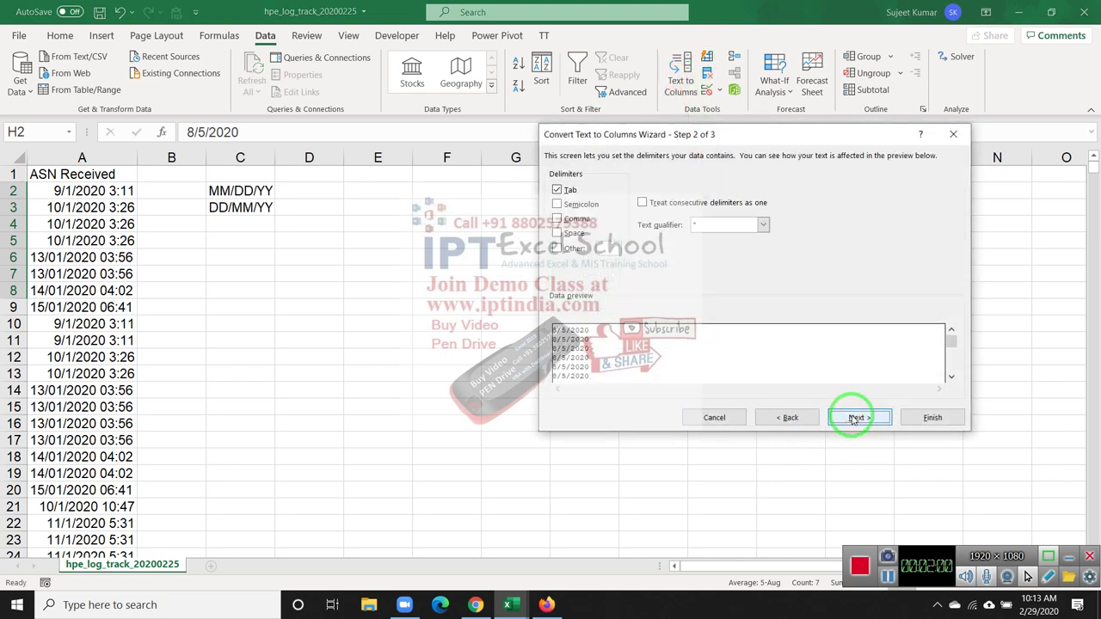
click(854, 419)
click(645, 218)
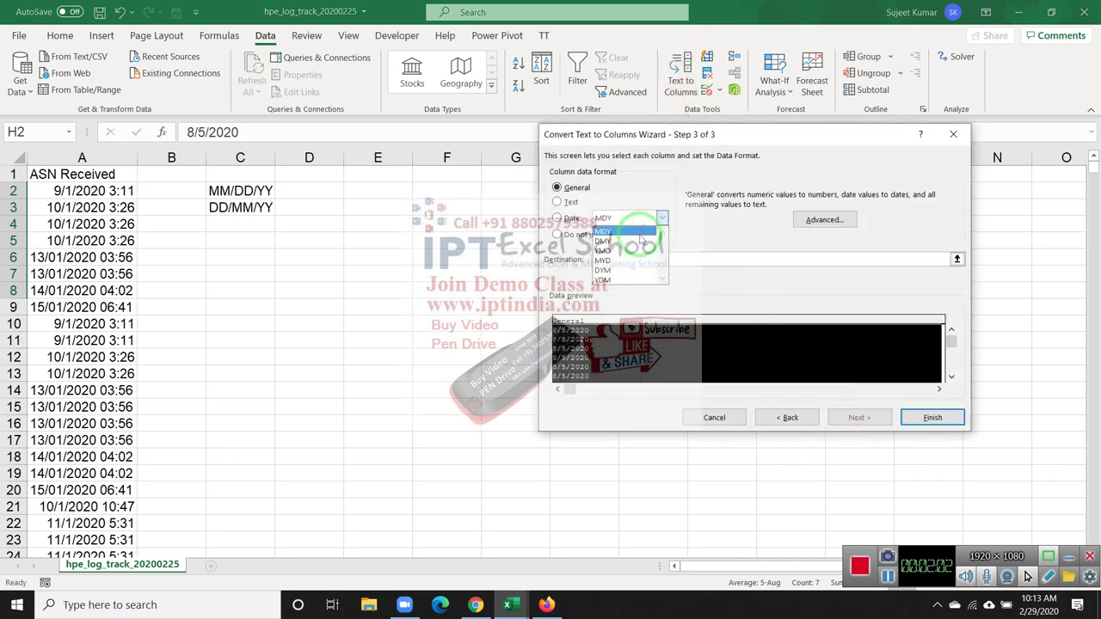
click(636, 243)
click(932, 418)
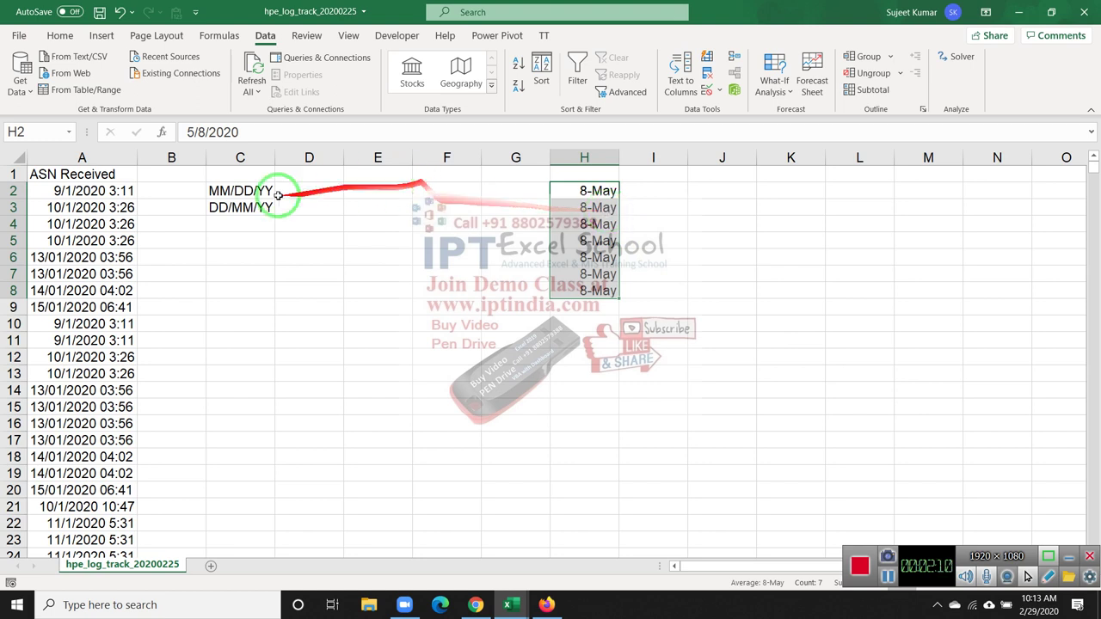
Step: Convert column A with Text to Columns using DMY date order, then check A2:A3
click(86, 158)
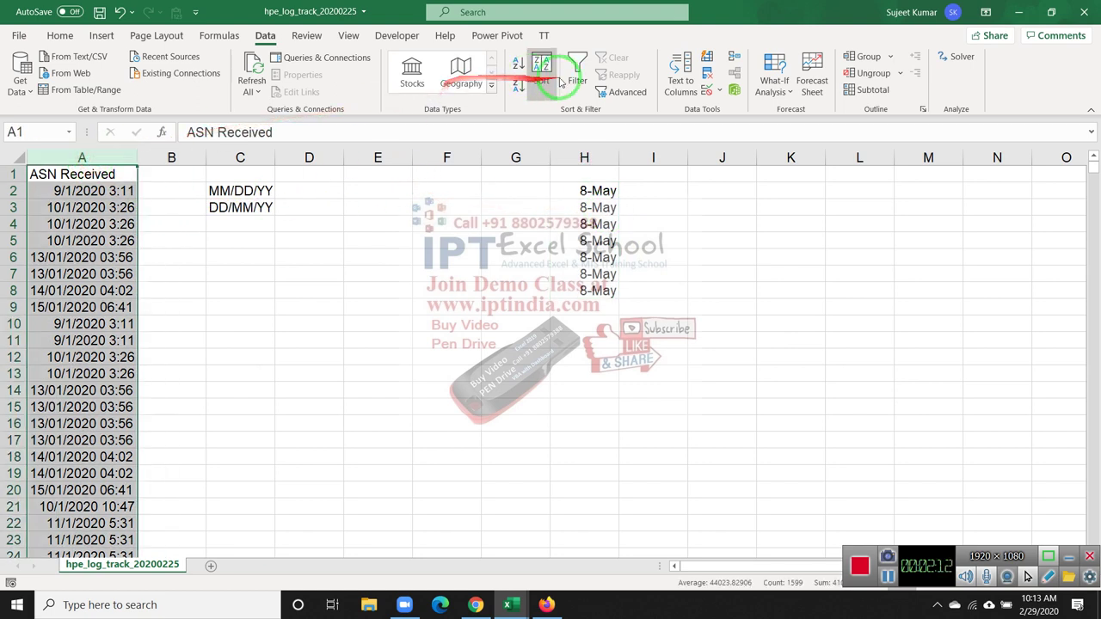
click(679, 78)
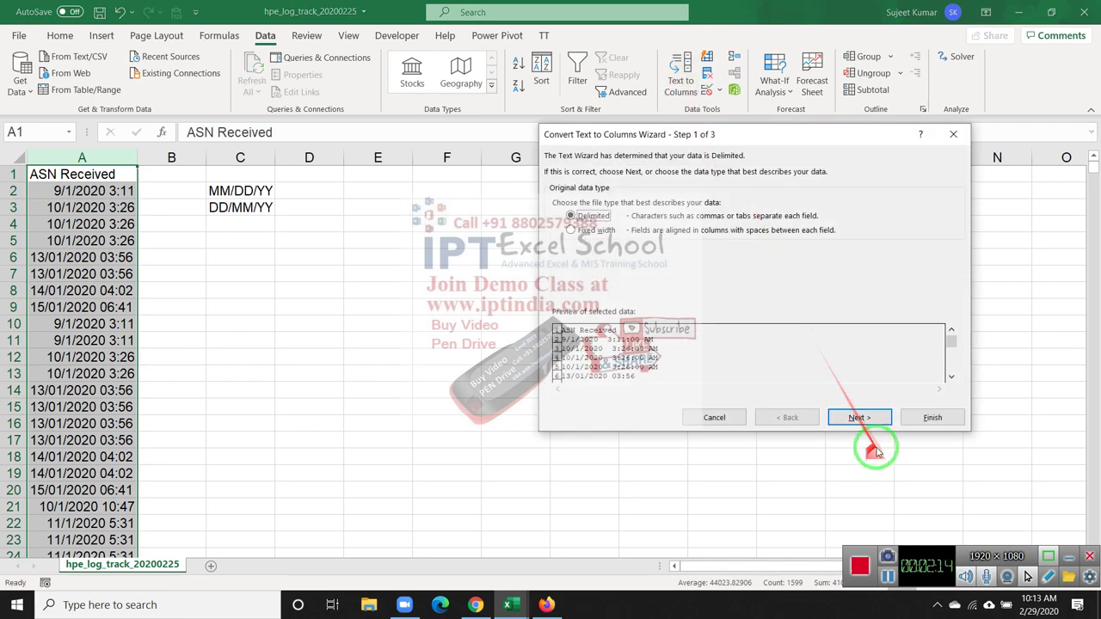
click(864, 419)
click(867, 418)
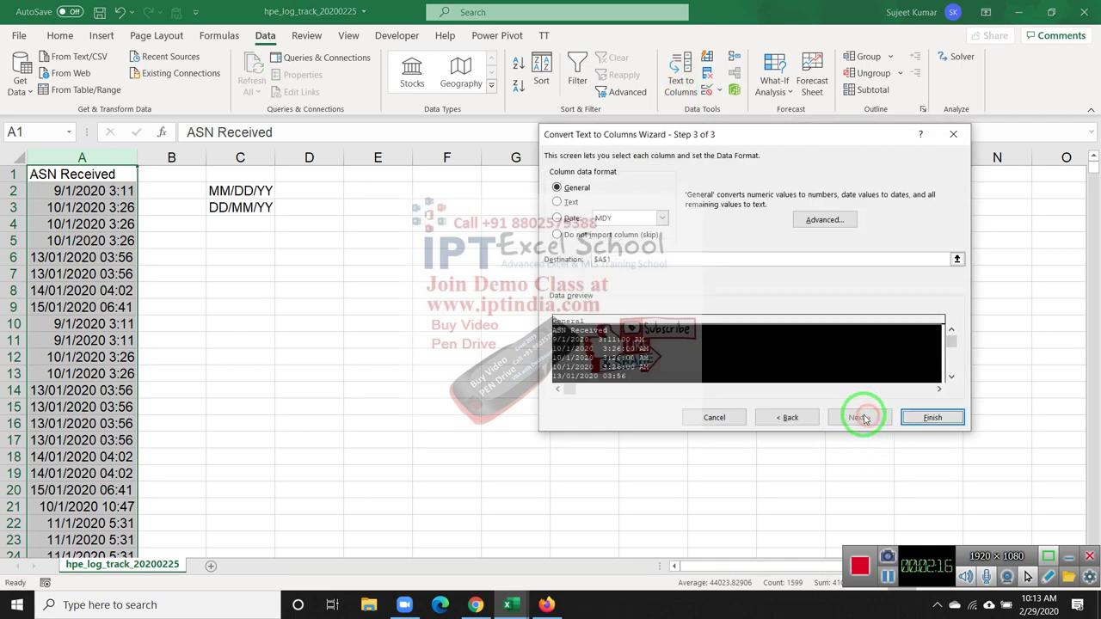
click(609, 219)
click(604, 241)
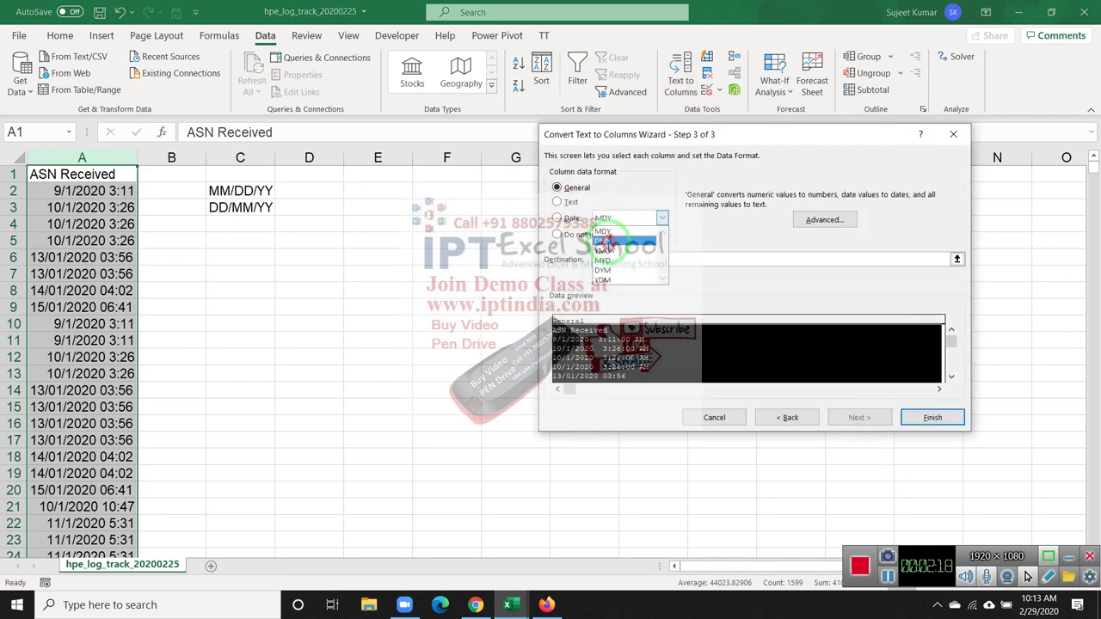
click(927, 419)
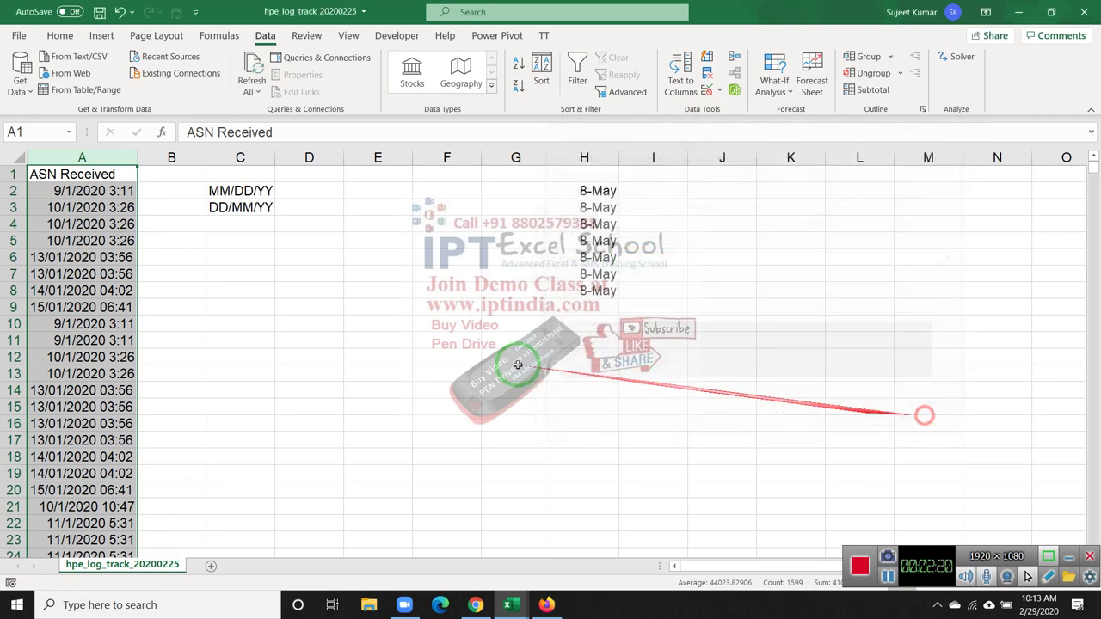
click(128, 256)
drag(121, 191, 126, 238)
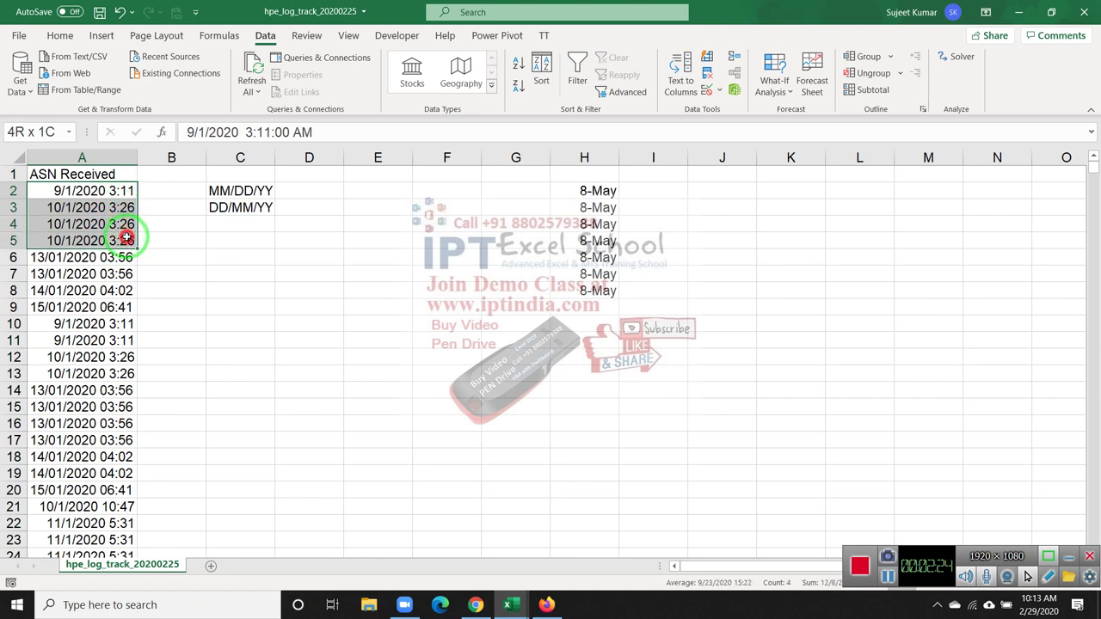
Step: Insert a blank column B beside ASN Received and select B2
click(144, 157)
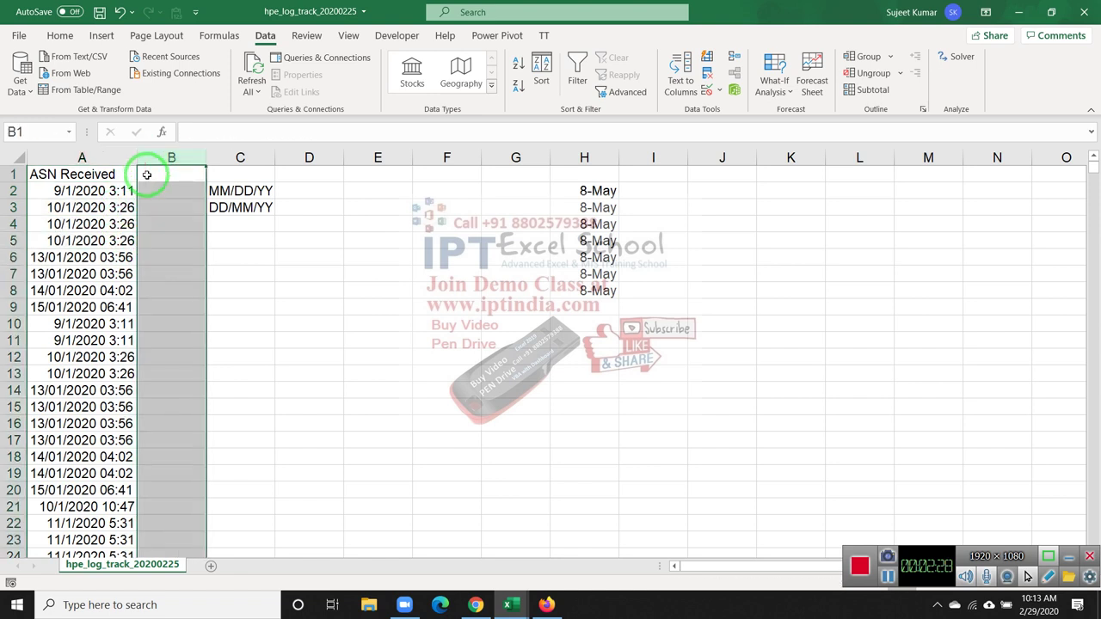
key(ctrl+shift+plus)
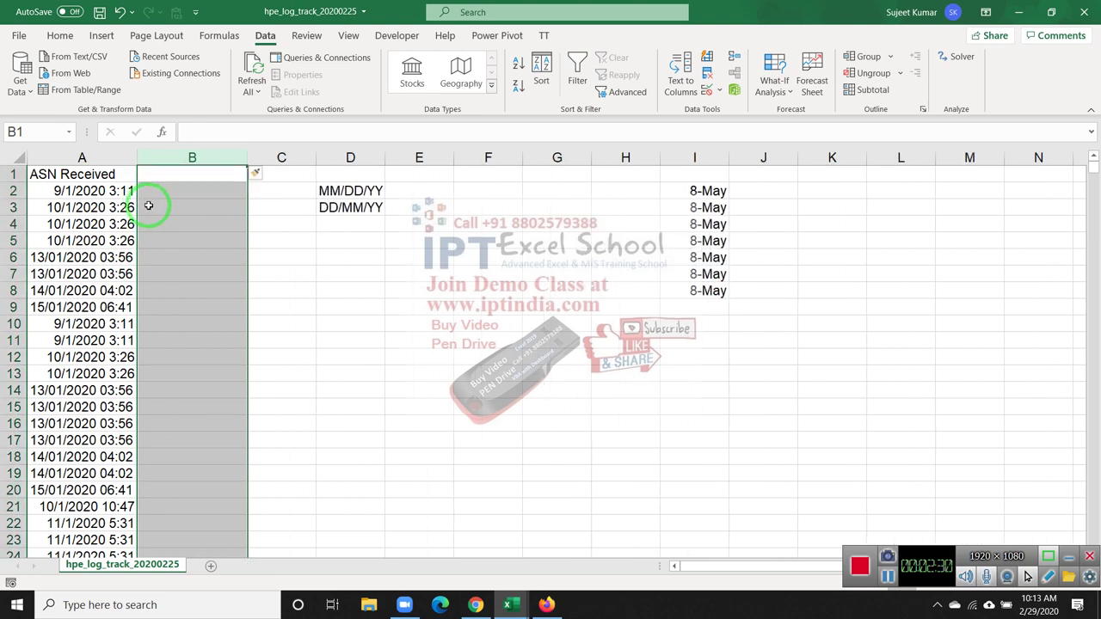
click(160, 190)
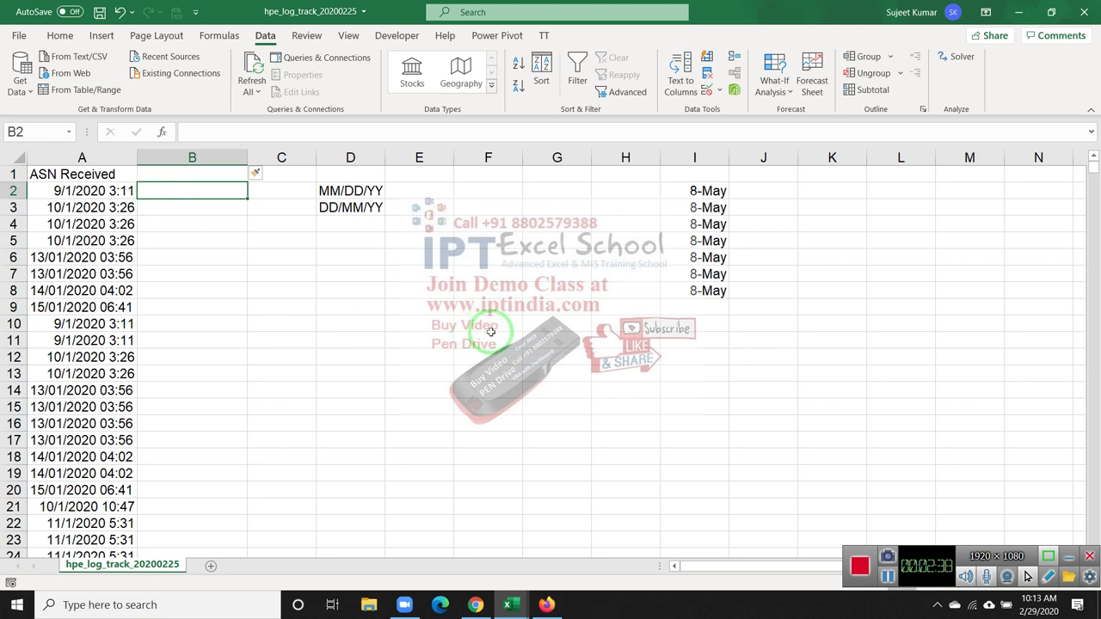
Step: Enter =FIND("/",A2,1) in B2
text(=FI)
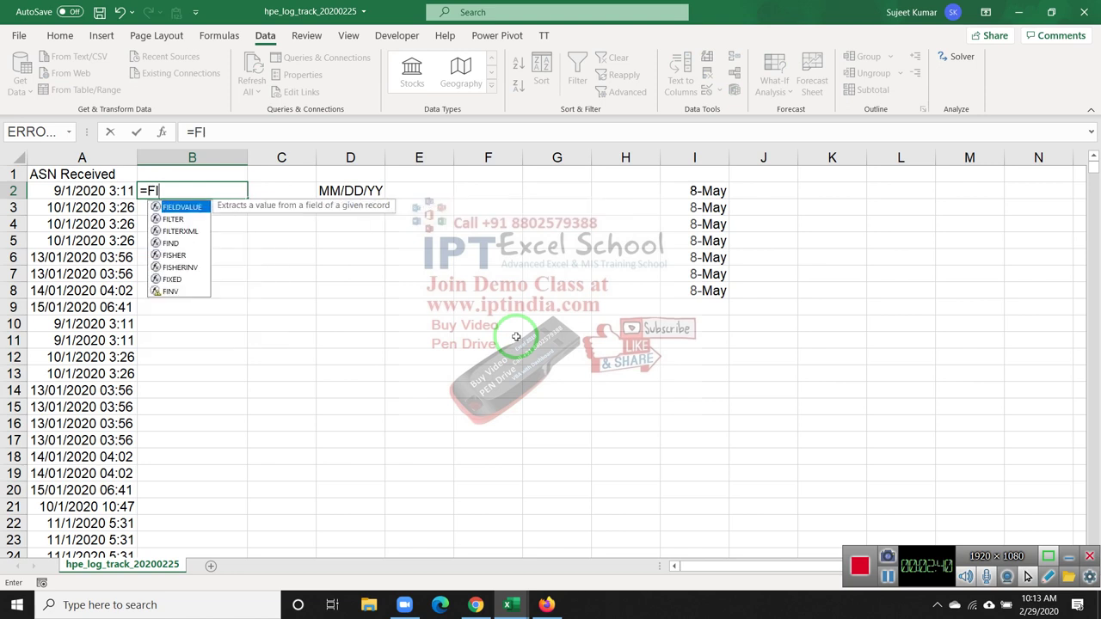
text(ND("/")
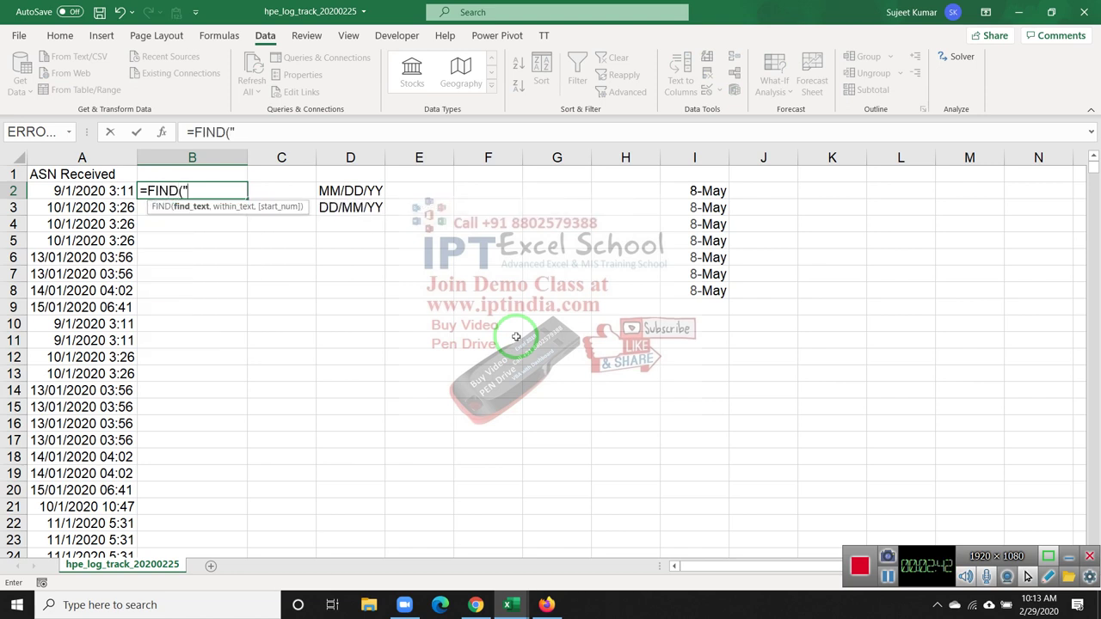
text(,)
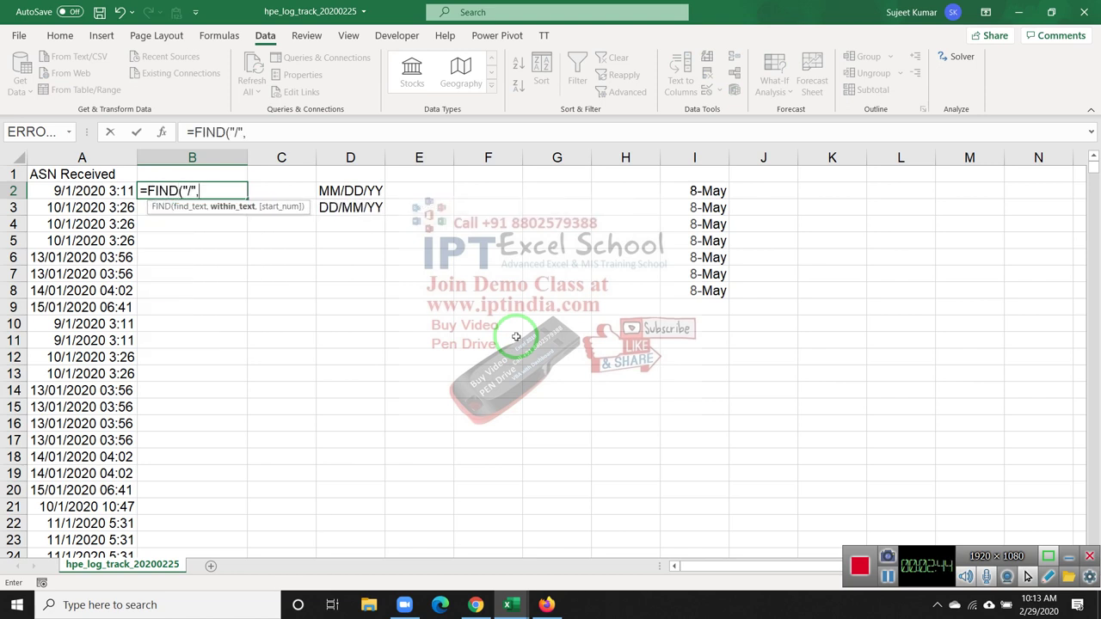
click(89, 190)
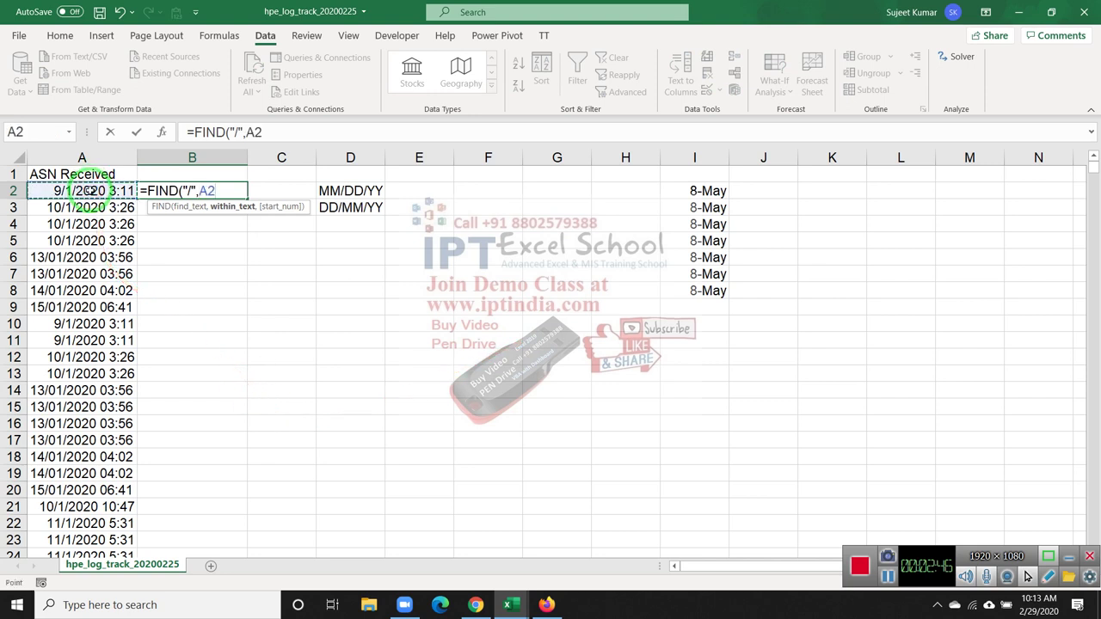
text(,1)
key(Return)
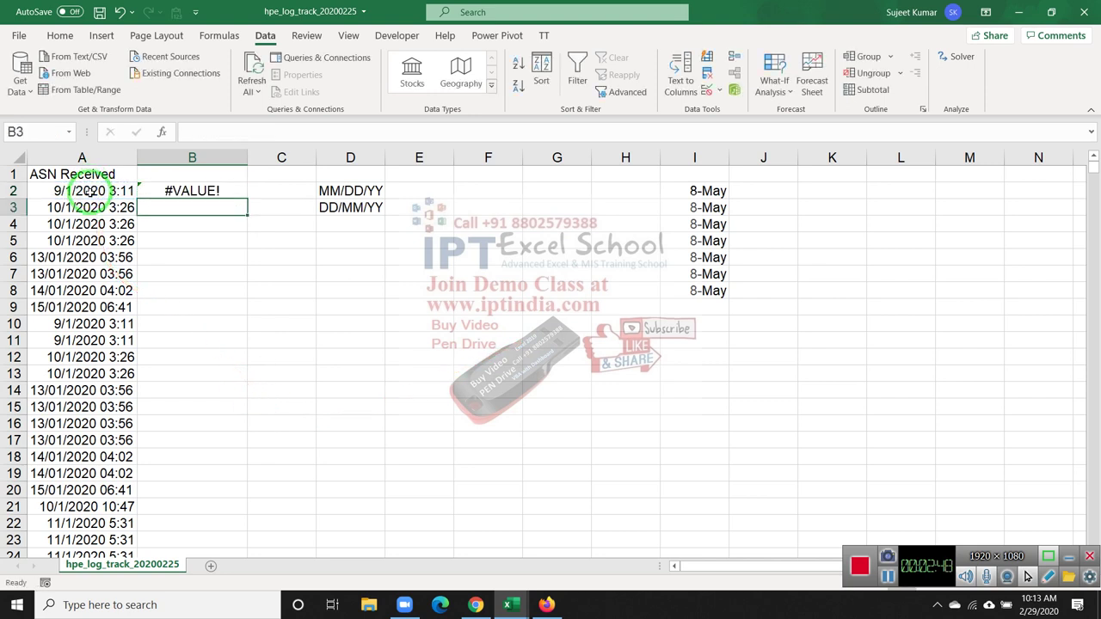
key(Up)
drag(51, 258, 190, 146)
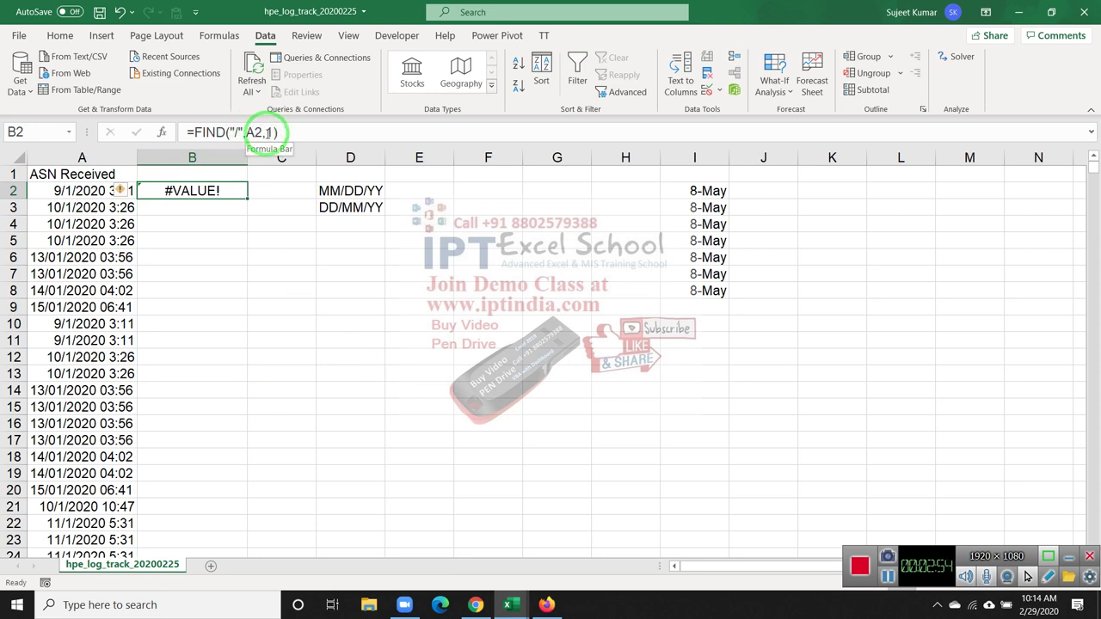
Step: Rework the start-position argument of B2's FIND formula, ending back at 1
click(267, 130)
key(BackSpace)
text(0)
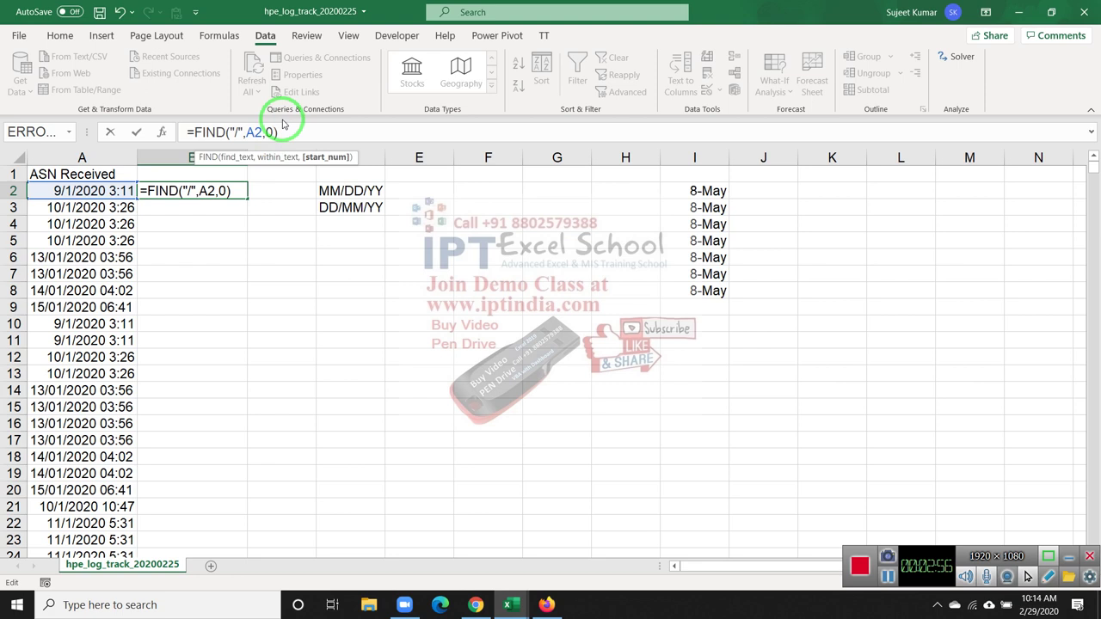
key(BackSpace)
text(1)
key(Return)
key(Up)
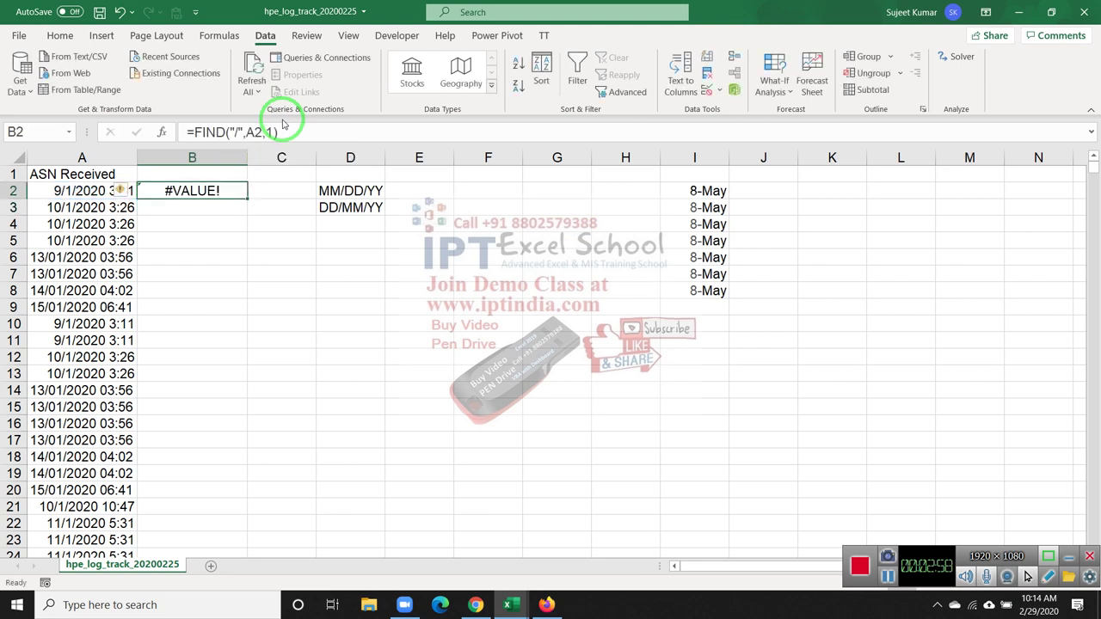
Step: Check A2's stored value, then copy the FIND formula down to B7
click(101, 190)
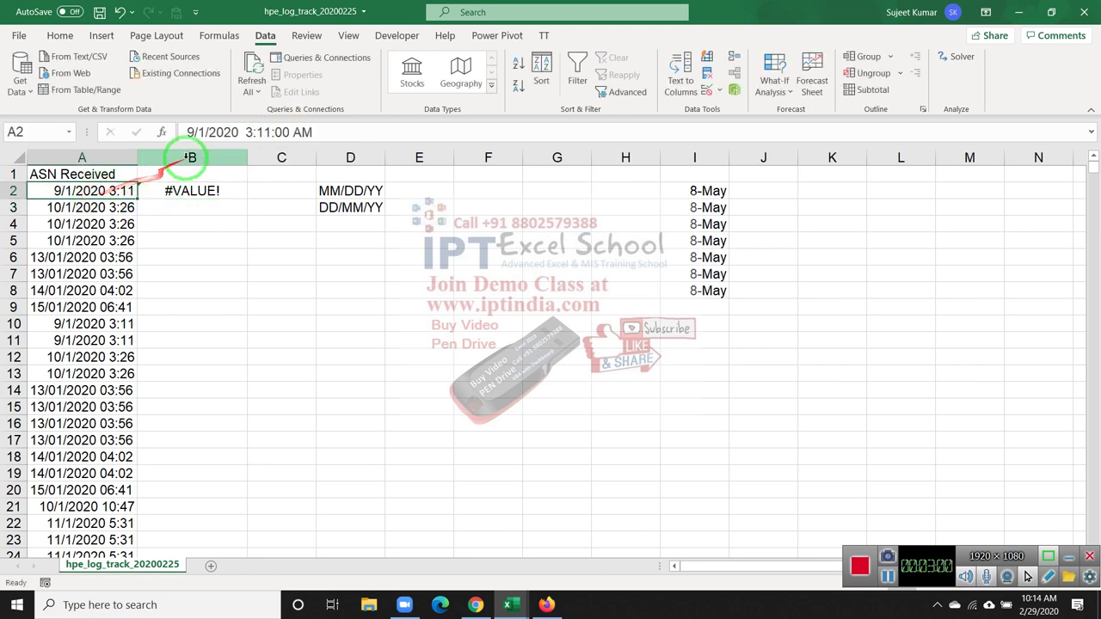
click(207, 134)
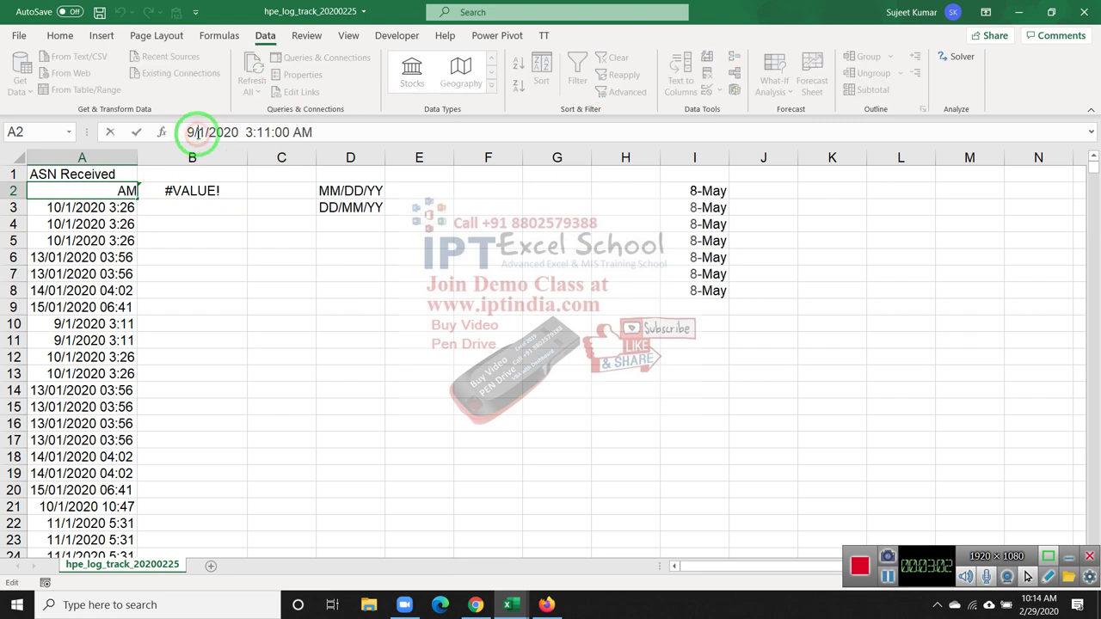
key(Escape)
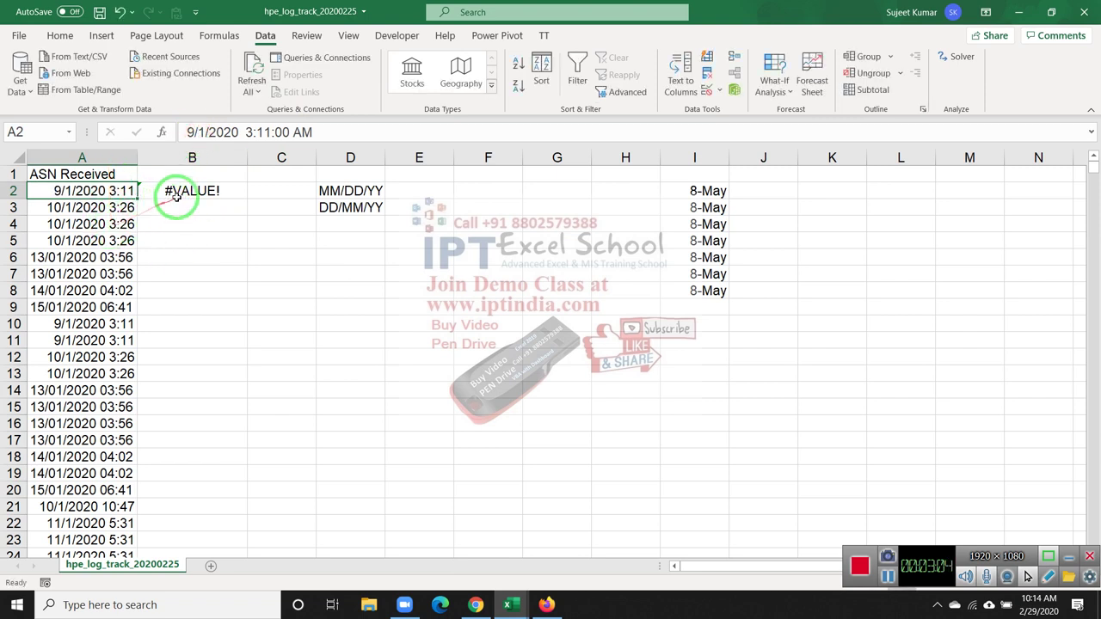
click(193, 191)
drag(247, 199, 240, 277)
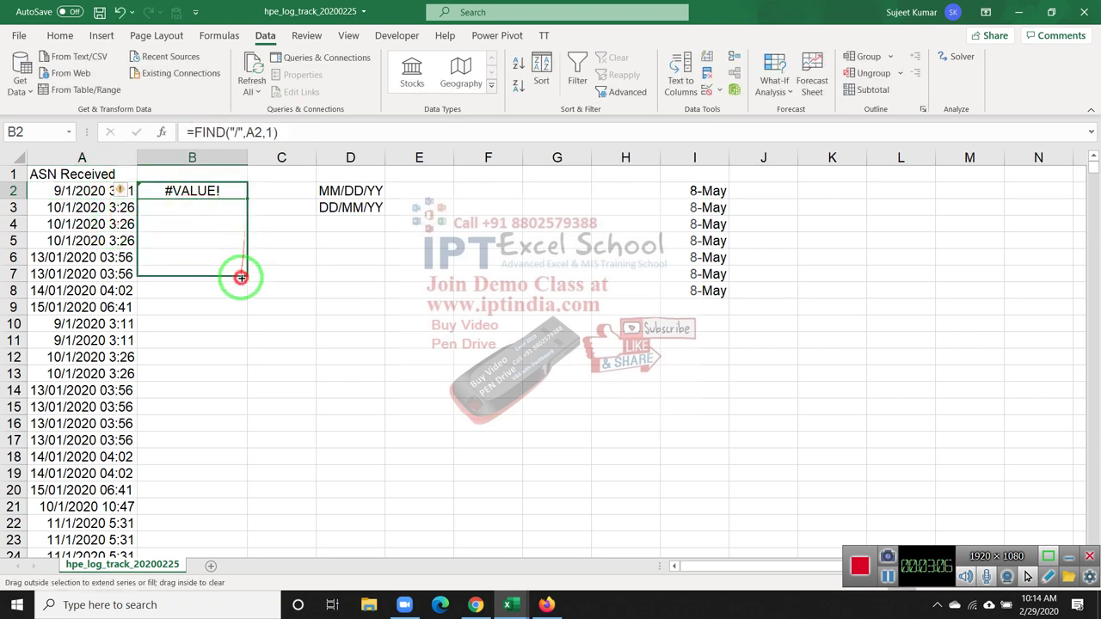
Step: Set B6 to General so it shows 3, and compare results in B2–B7
click(197, 258)
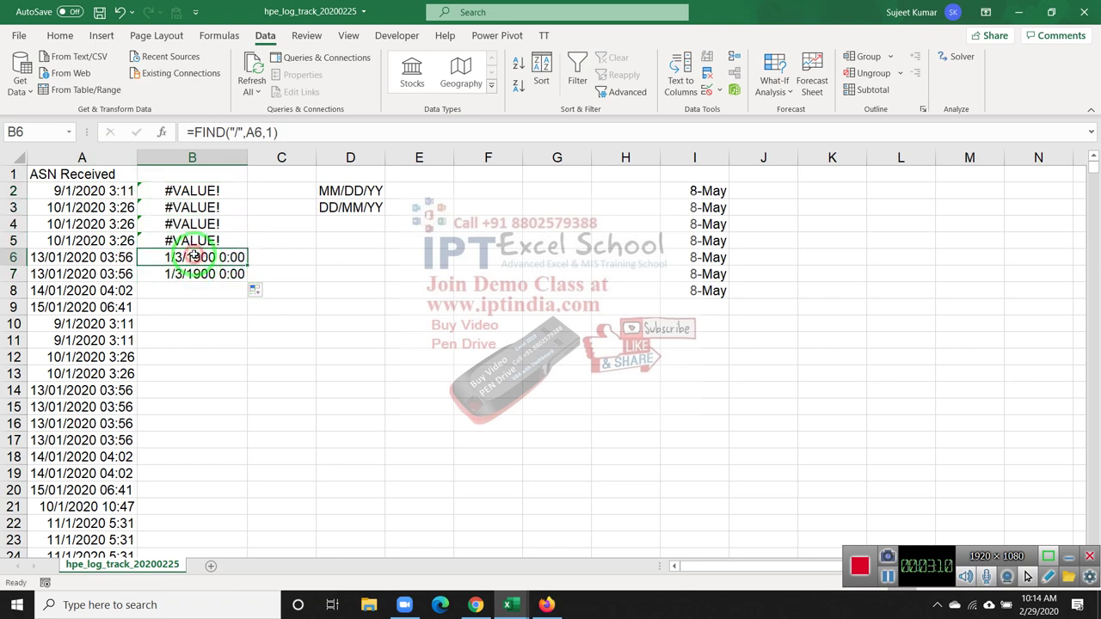
key(ctrl+shift+asciitilde)
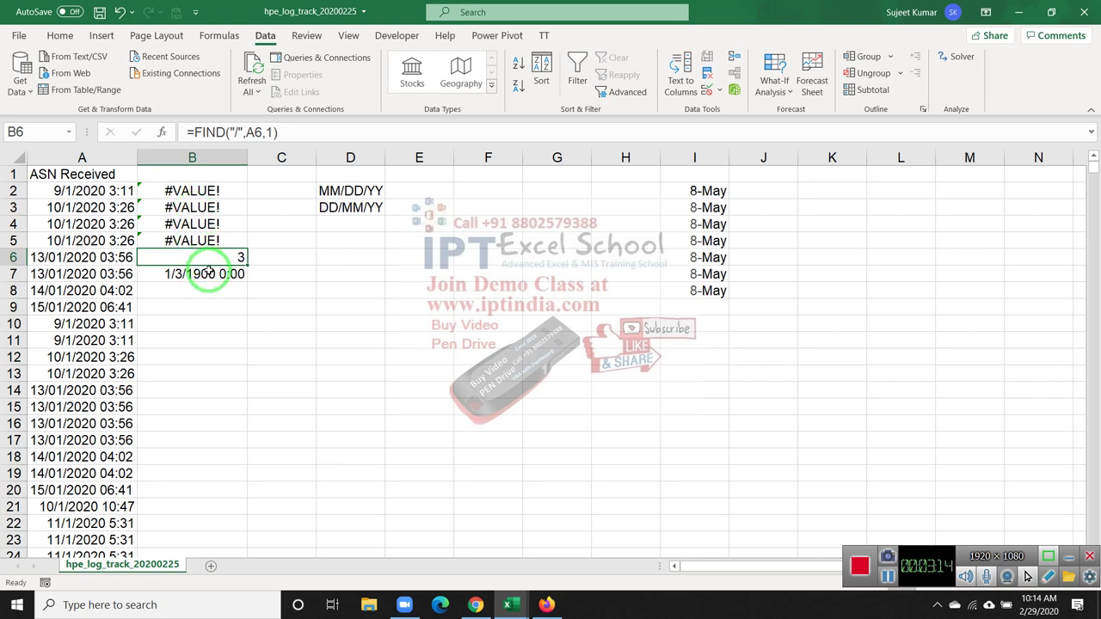
click(208, 273)
click(185, 240)
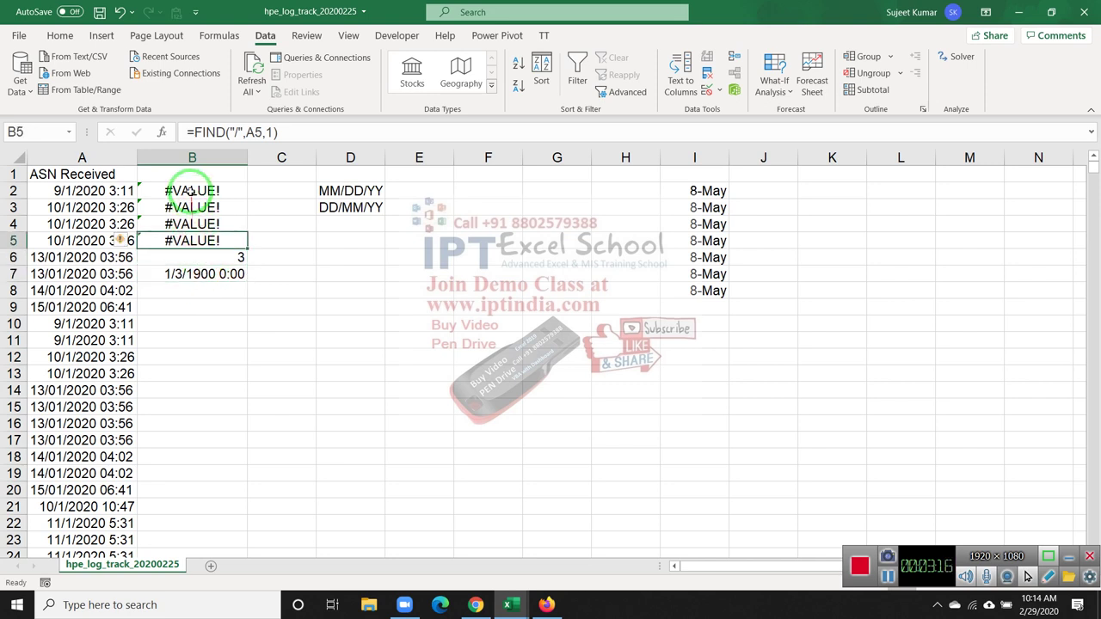
click(190, 190)
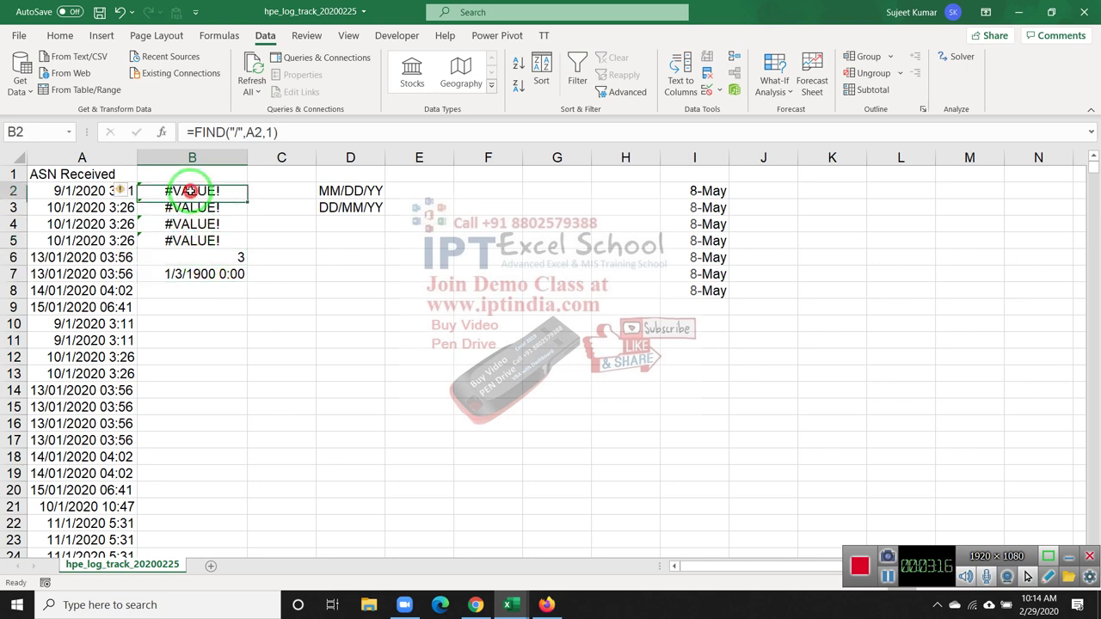
click(196, 258)
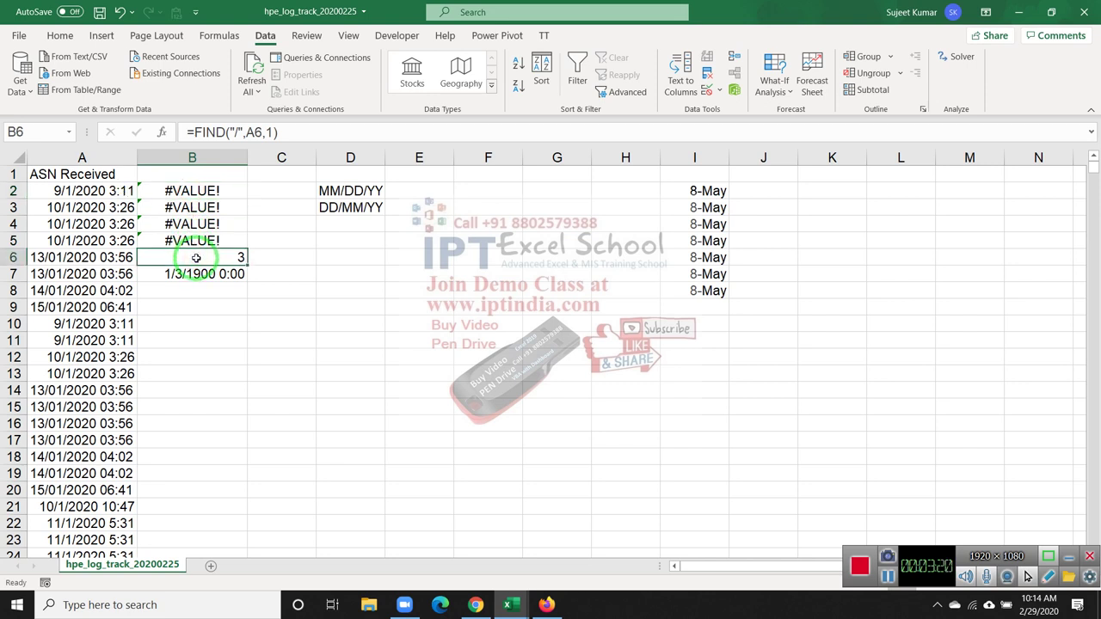
drag(196, 258, 50, 266)
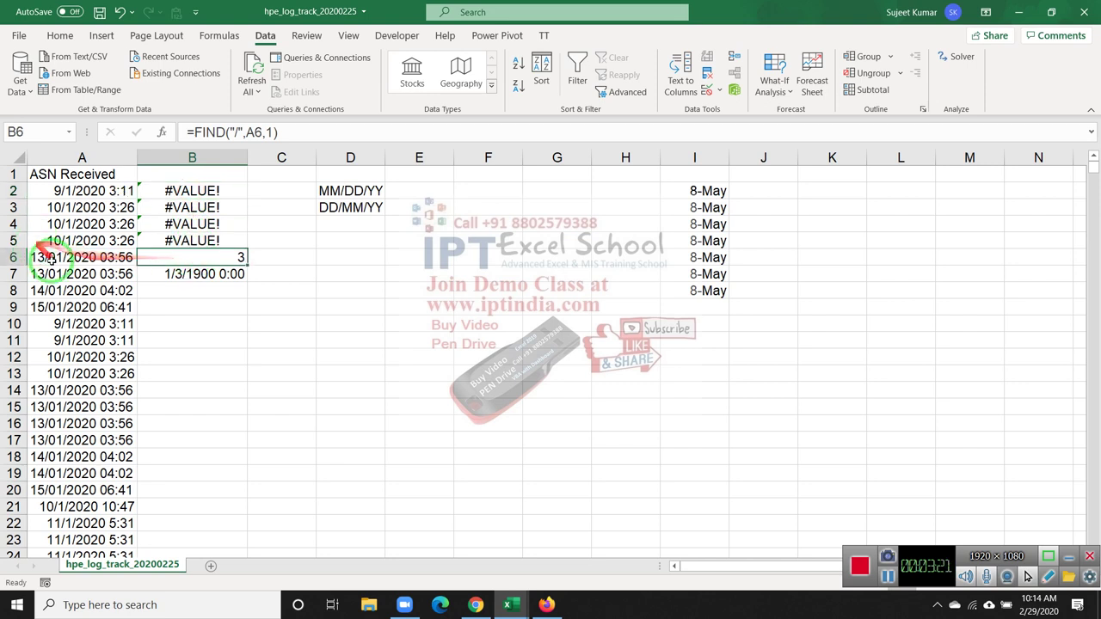
click(163, 191)
Step: Wrap B2's FIND formula in IFERROR with DAY(A2) as the fallback
click(194, 132)
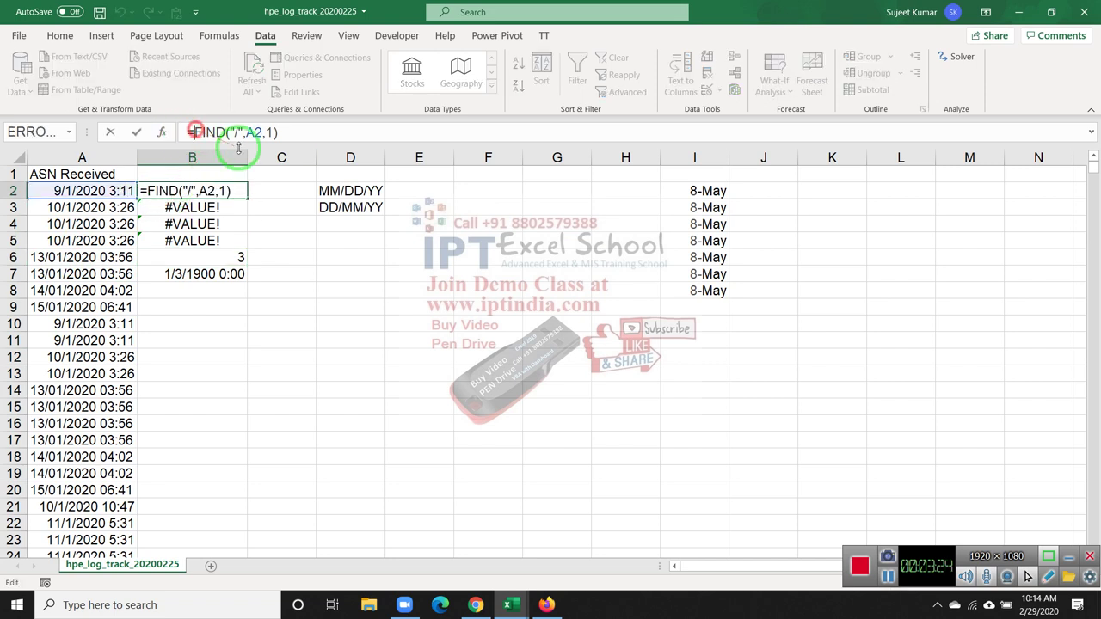
text(IF)
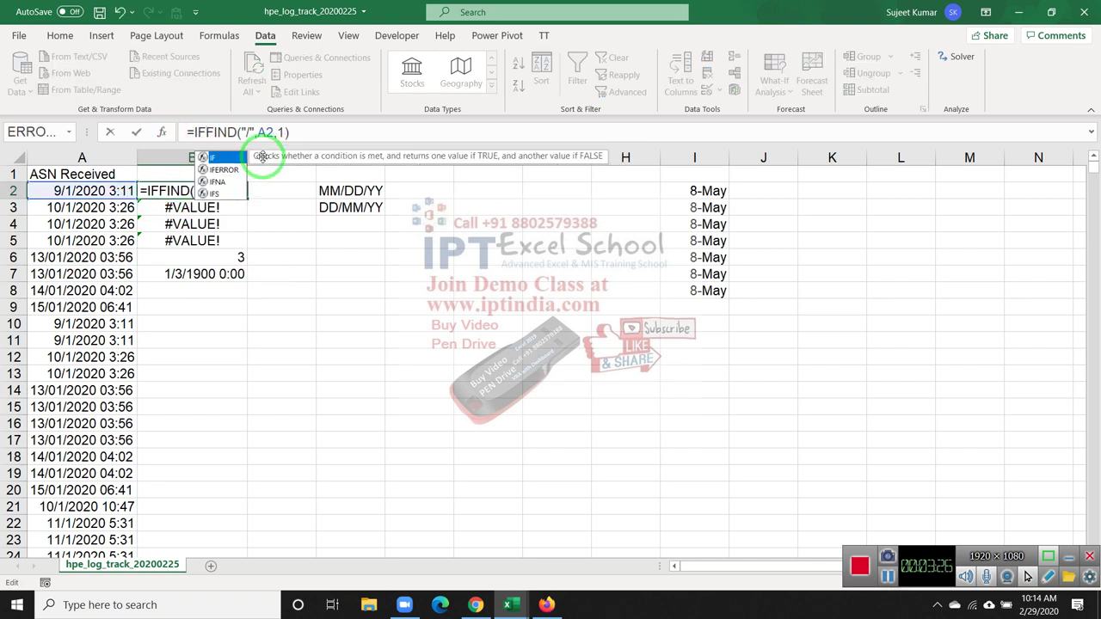
key(Down)
key(Tab)
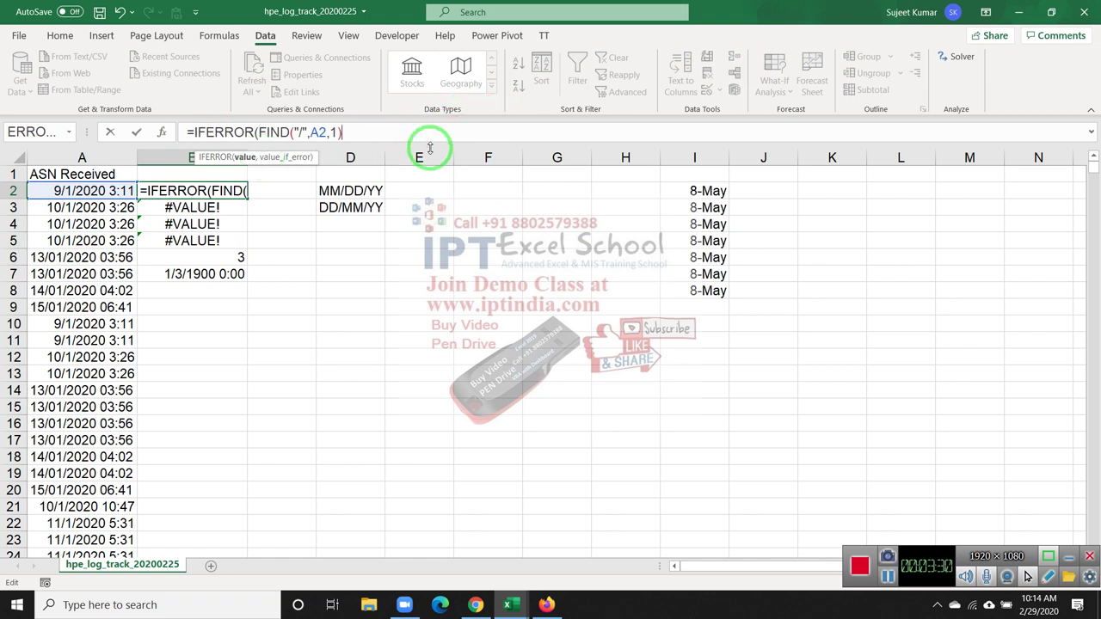
text(),D)
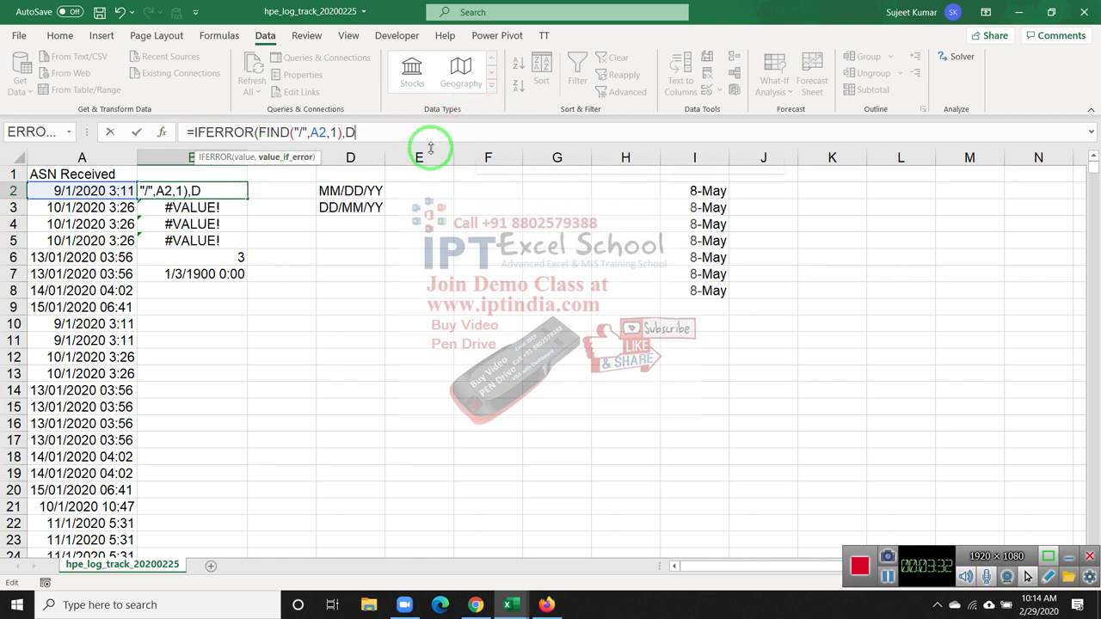
text(AY()
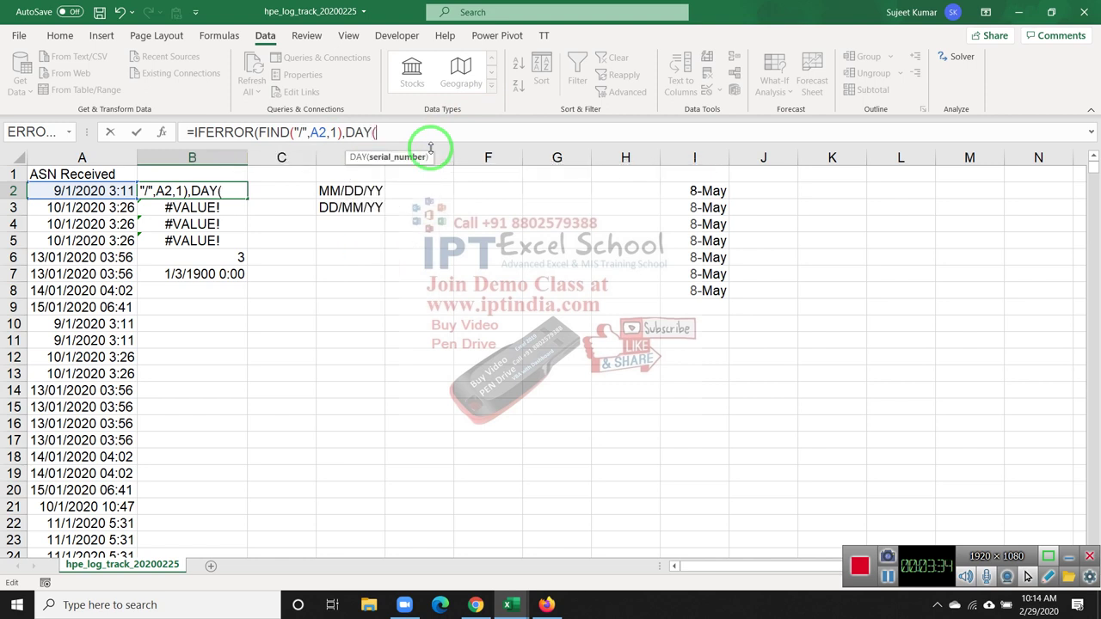
click(123, 190)
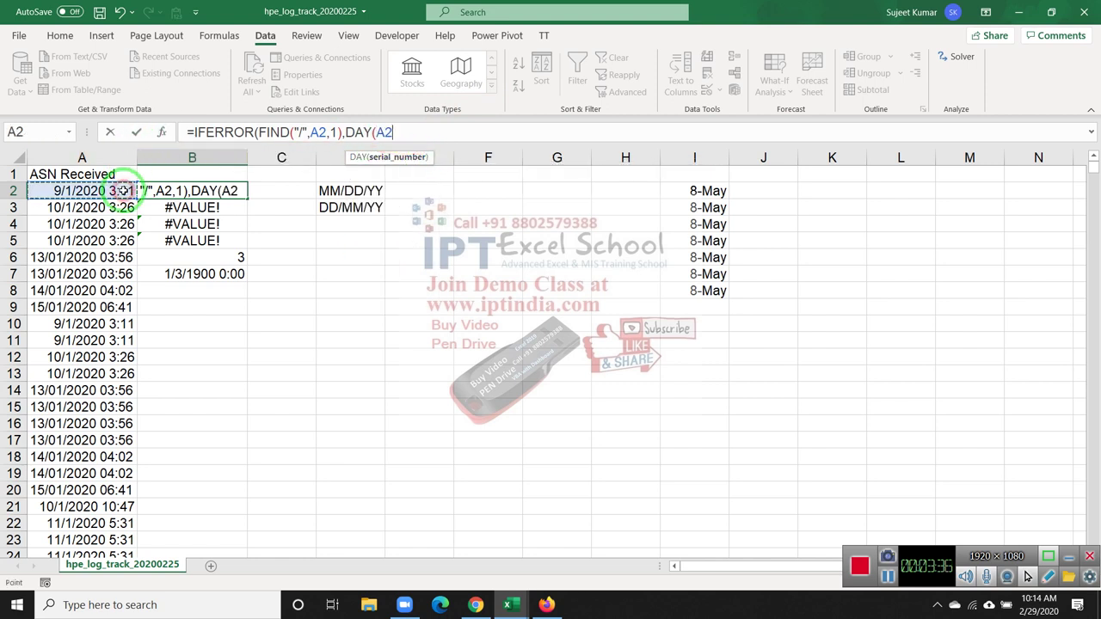
text())
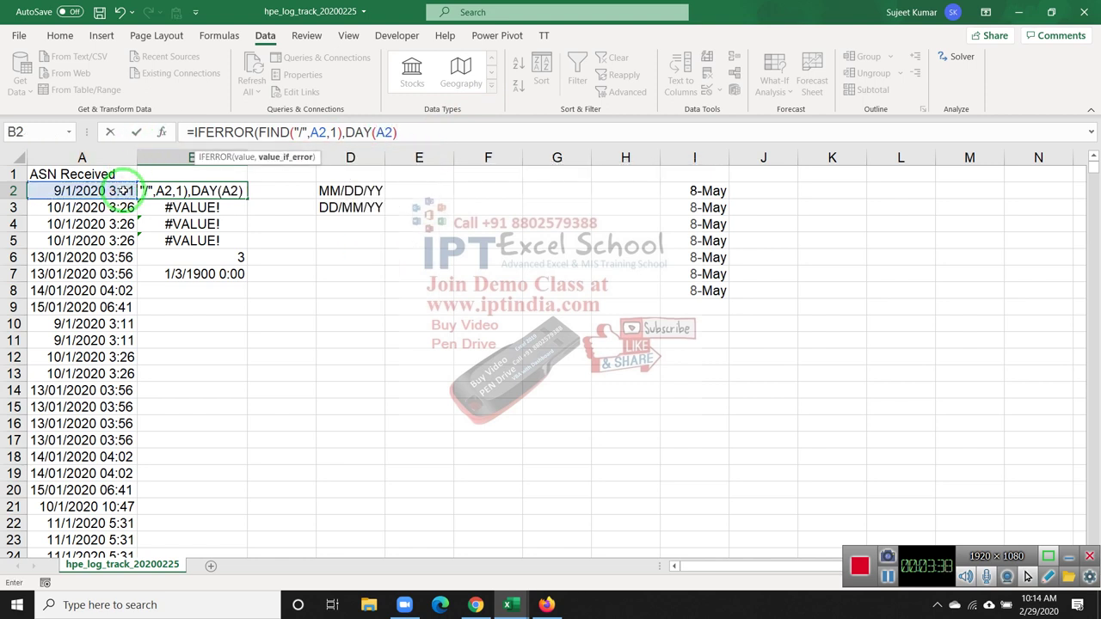
text())
key(Return)
key(Up)
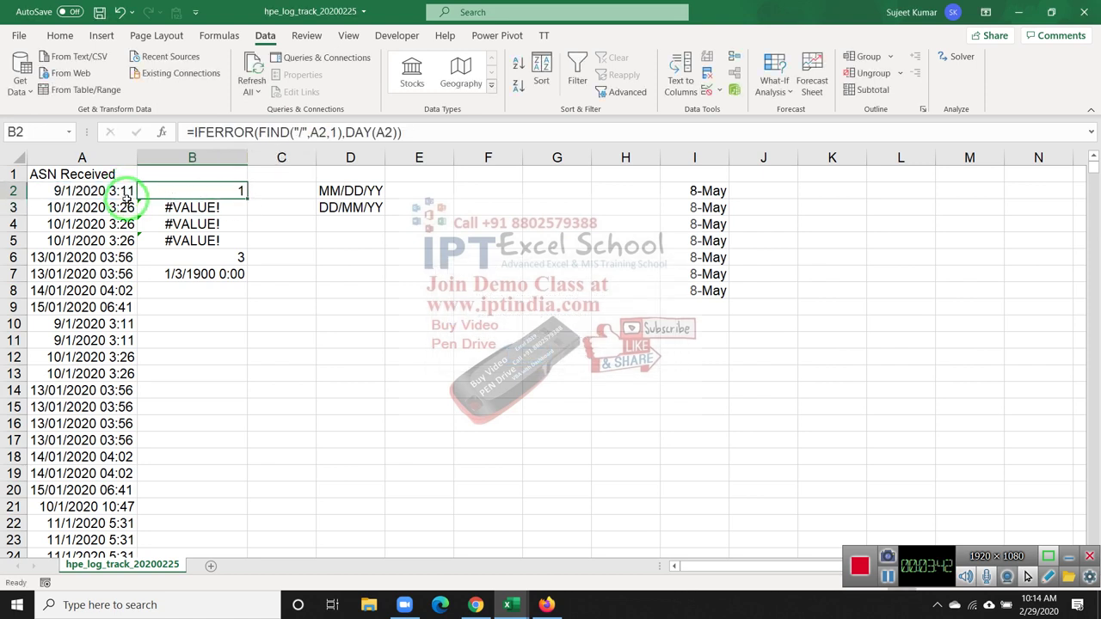
Step: Replace DAY with MONTH in B2's fallback
click(56, 193)
click(186, 189)
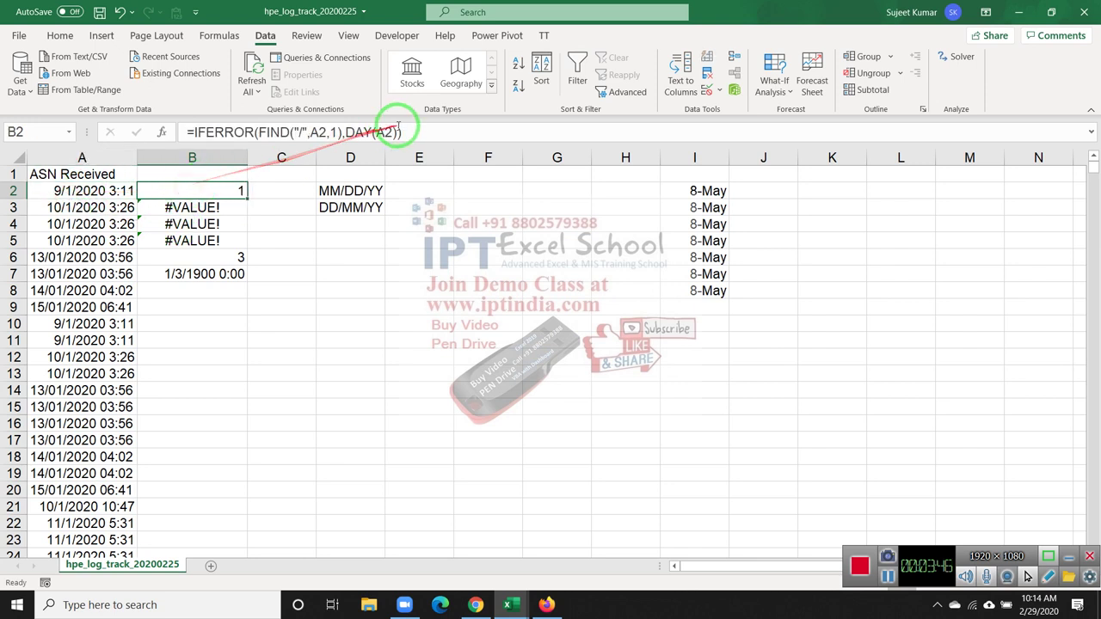
click(356, 130)
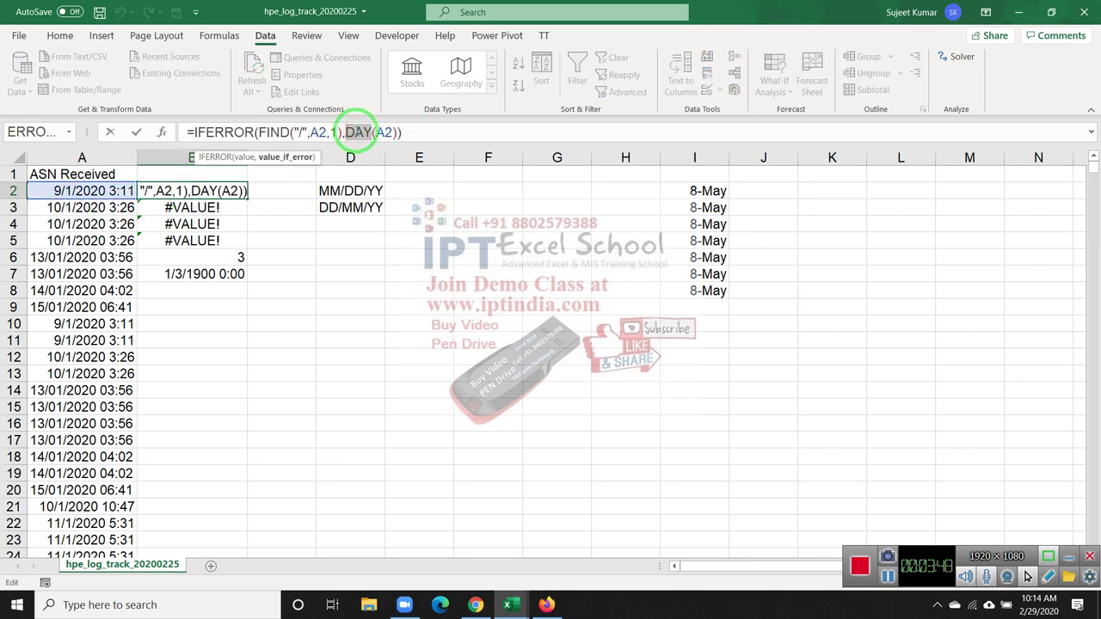
text(MONTH)
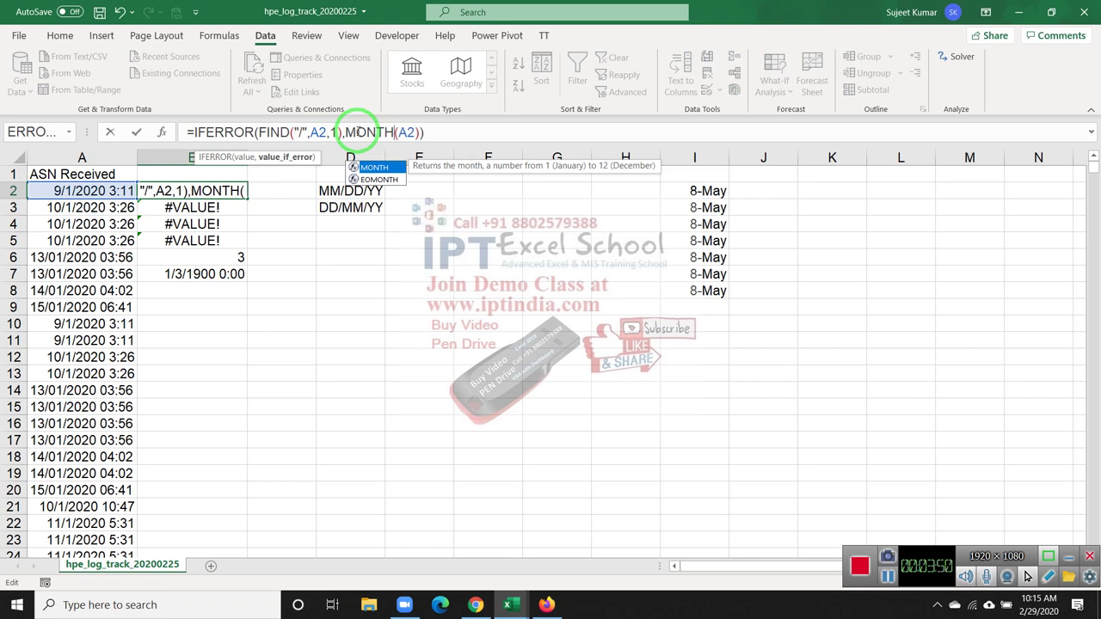
Step: Commit the MONTH-fallback formula, fill it down column B, and widen column C
key(Return)
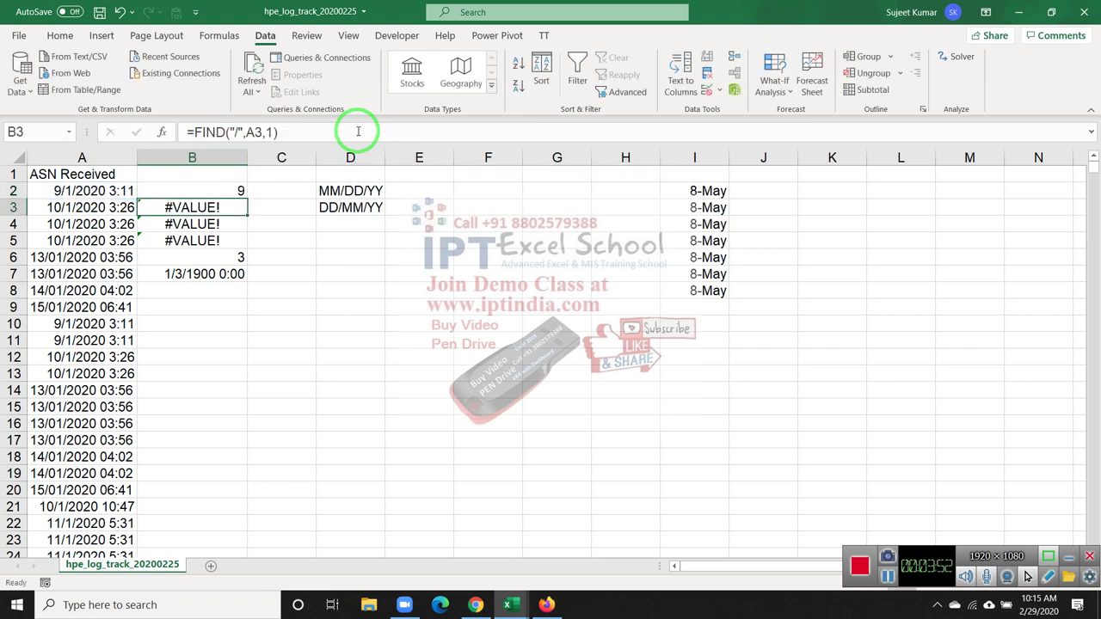
key(Up)
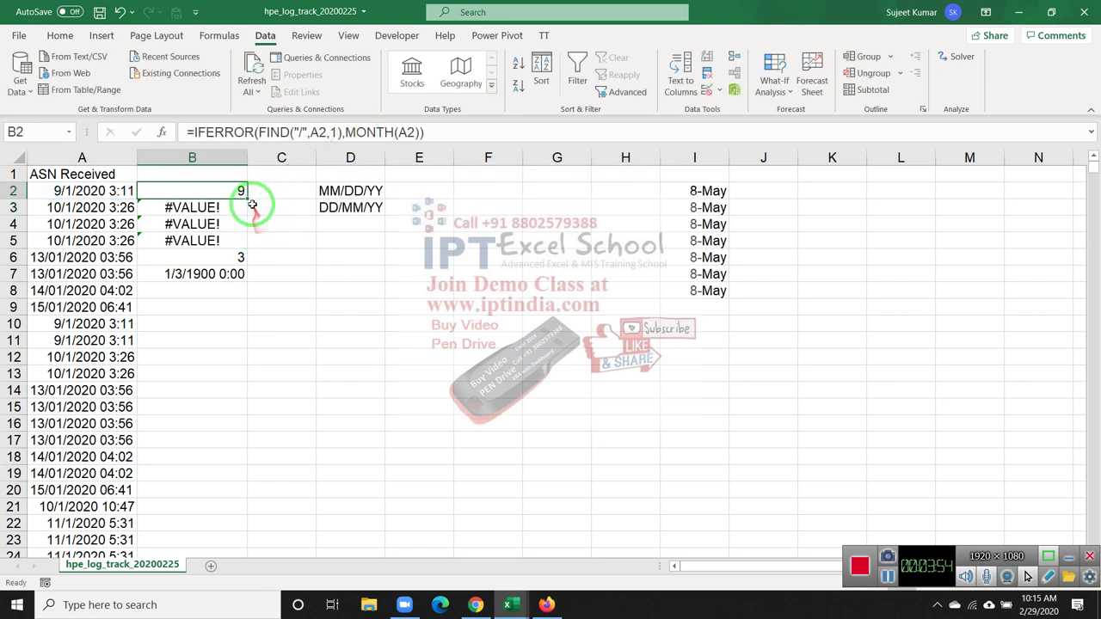
drag(248, 201, 239, 275)
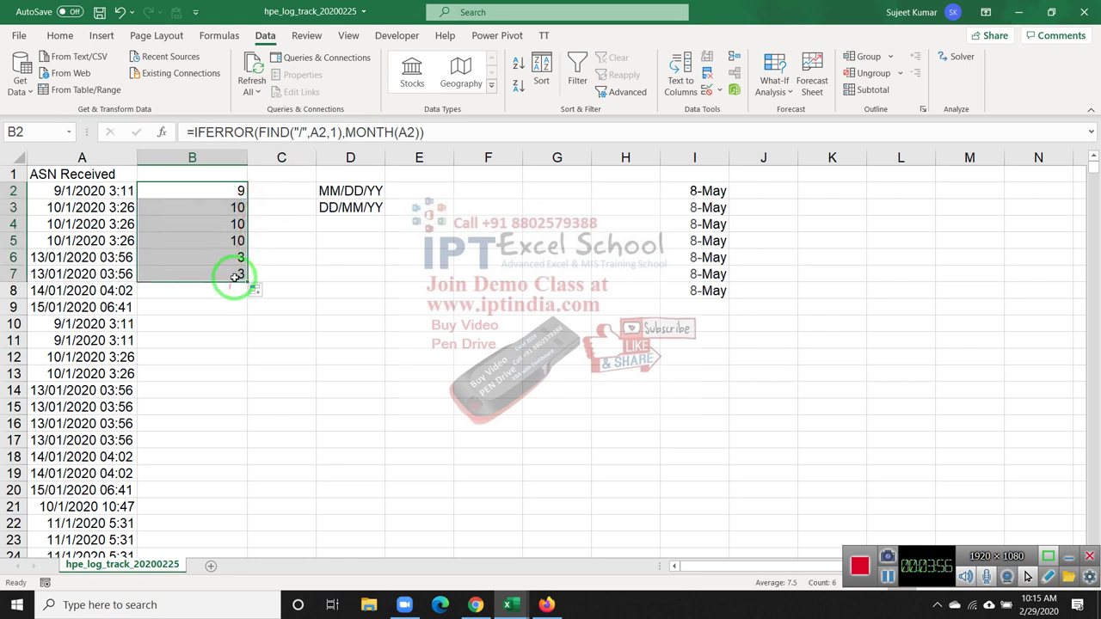
click(243, 275)
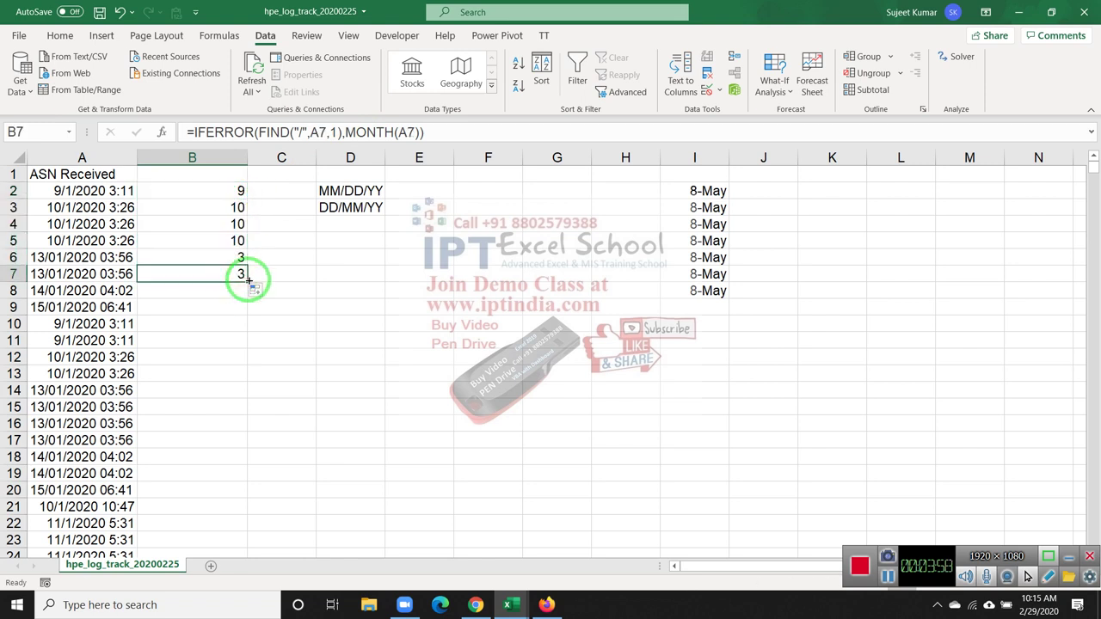
double_click(247, 282)
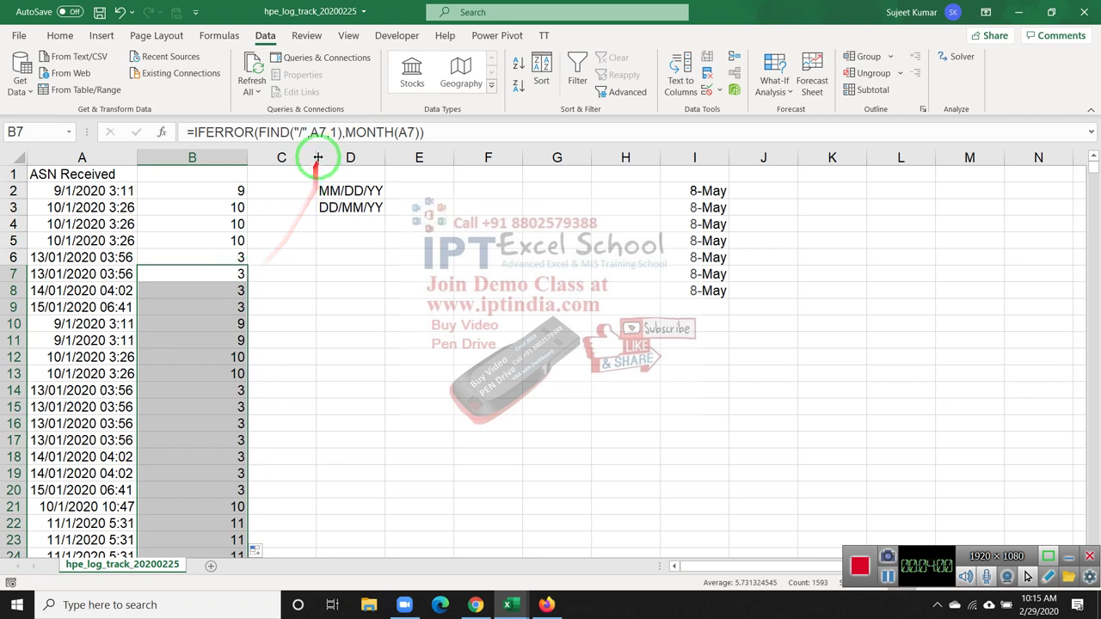
click(299, 157)
drag(316, 158, 358, 157)
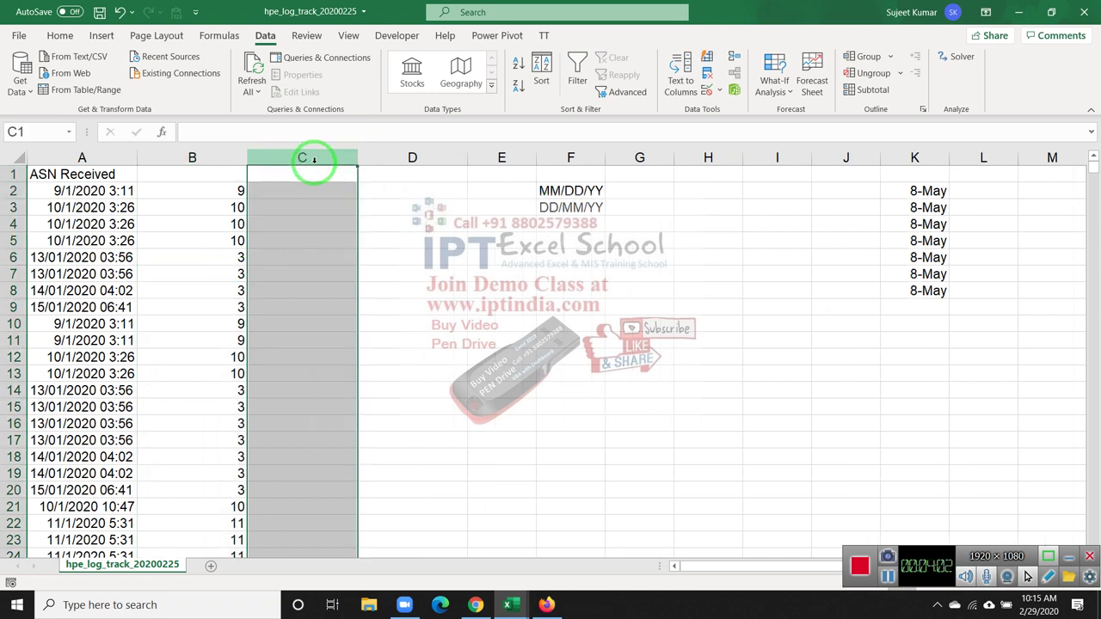
Step: Copy B2's formula text and select C2 to receive it
click(225, 189)
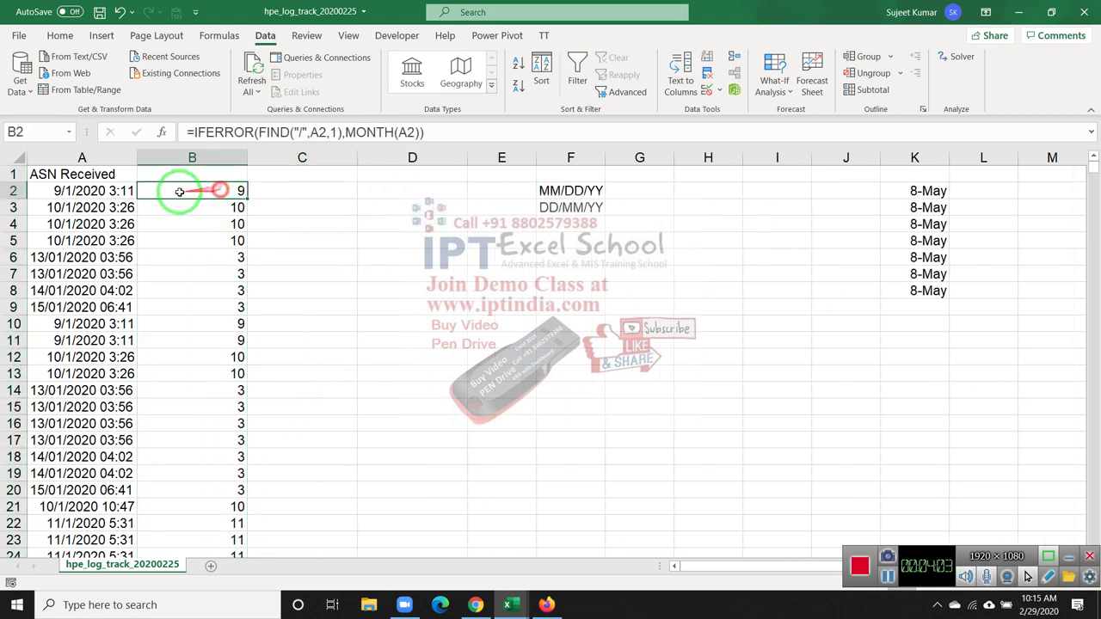
click(62, 191)
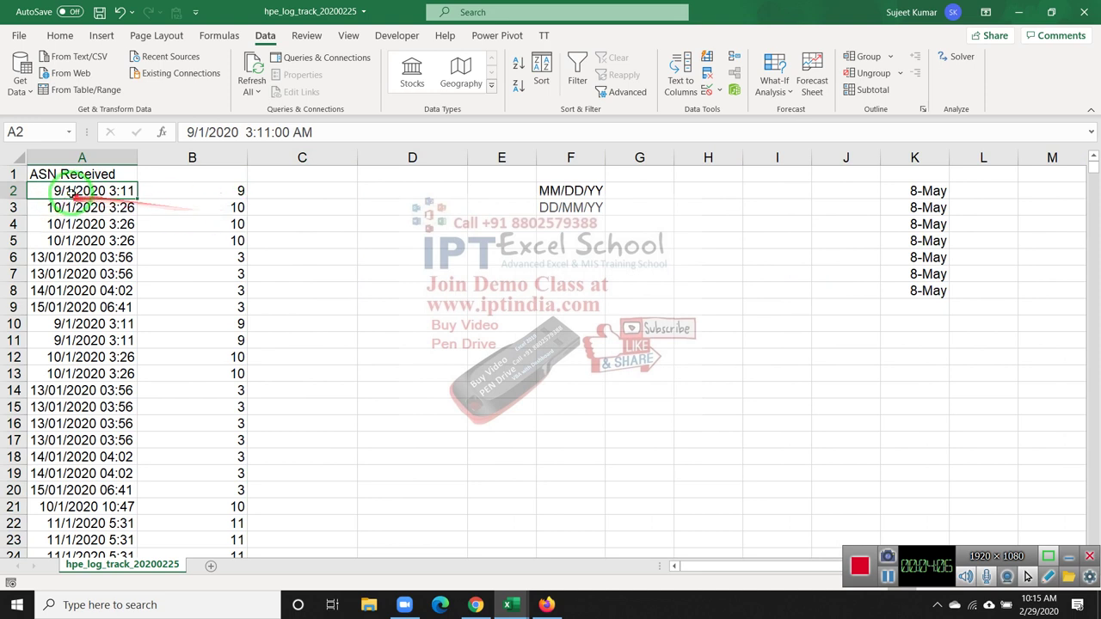
click(215, 191)
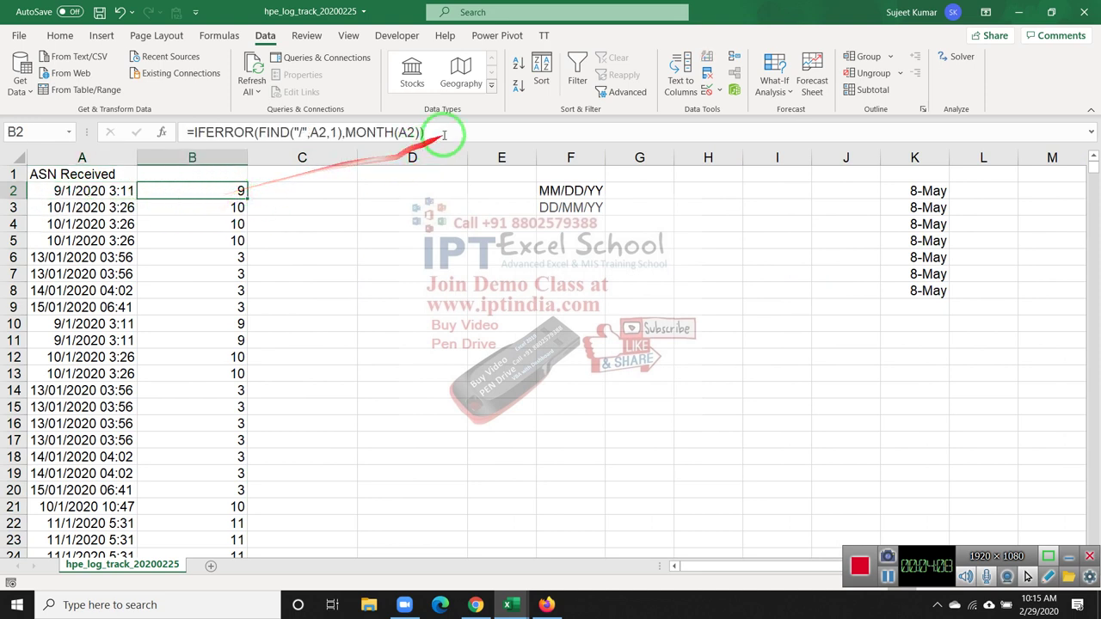
drag(452, 125, 201, 129)
click(137, 131)
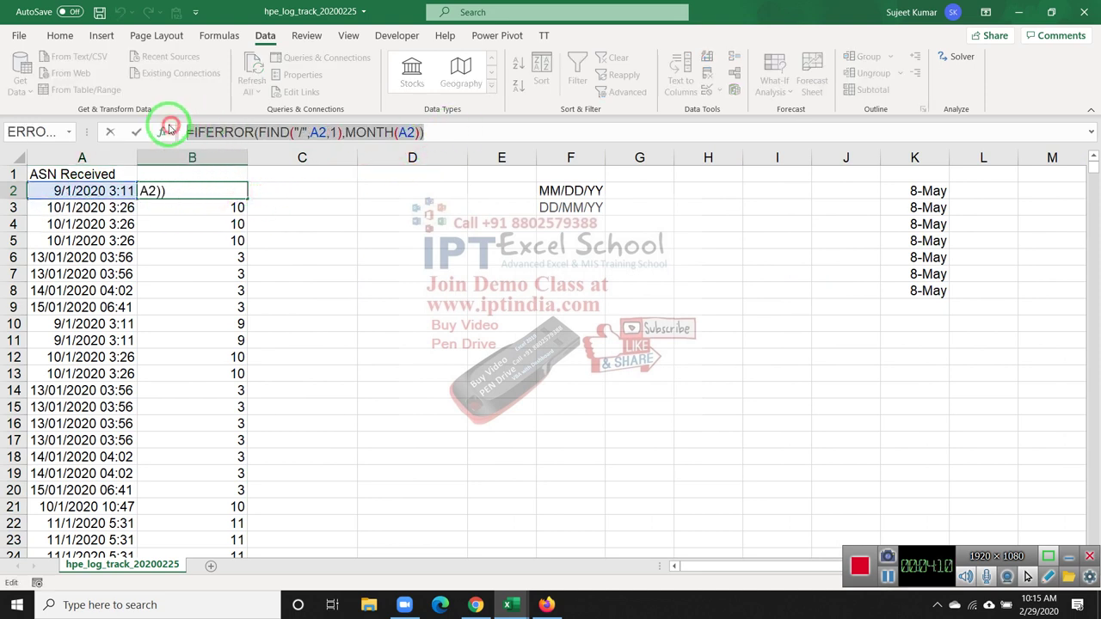
click(274, 195)
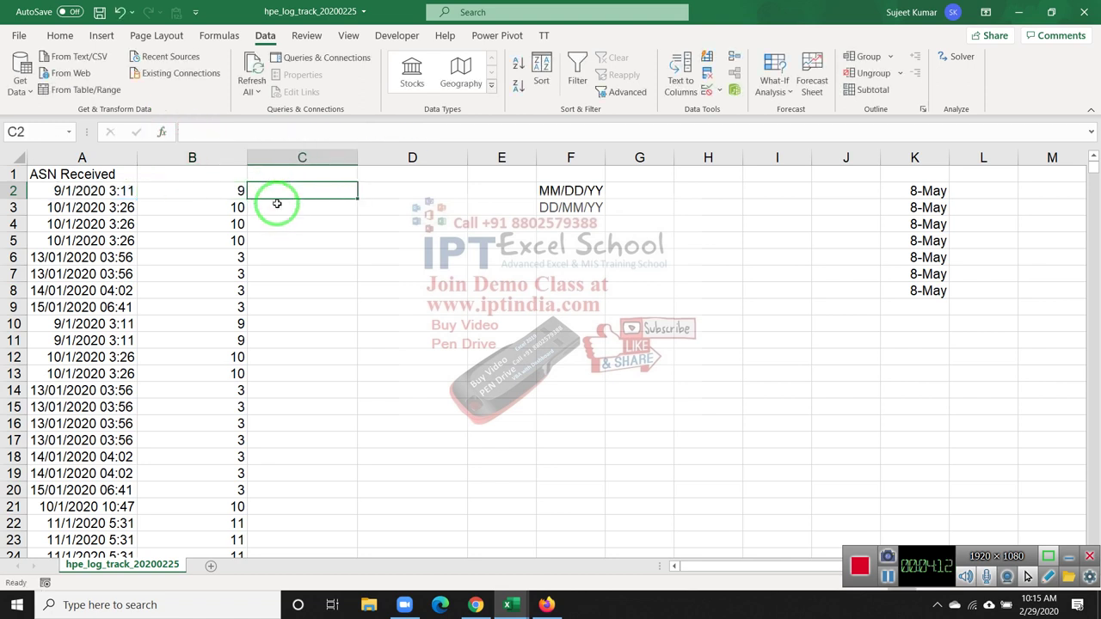
Step: Build C2's formula using FIND("/",A2,1)+1 as start position and DAY fallback
text(=IFERROR(FIND("/",A2,1),MONTH(A2)))
double_click(300, 196)
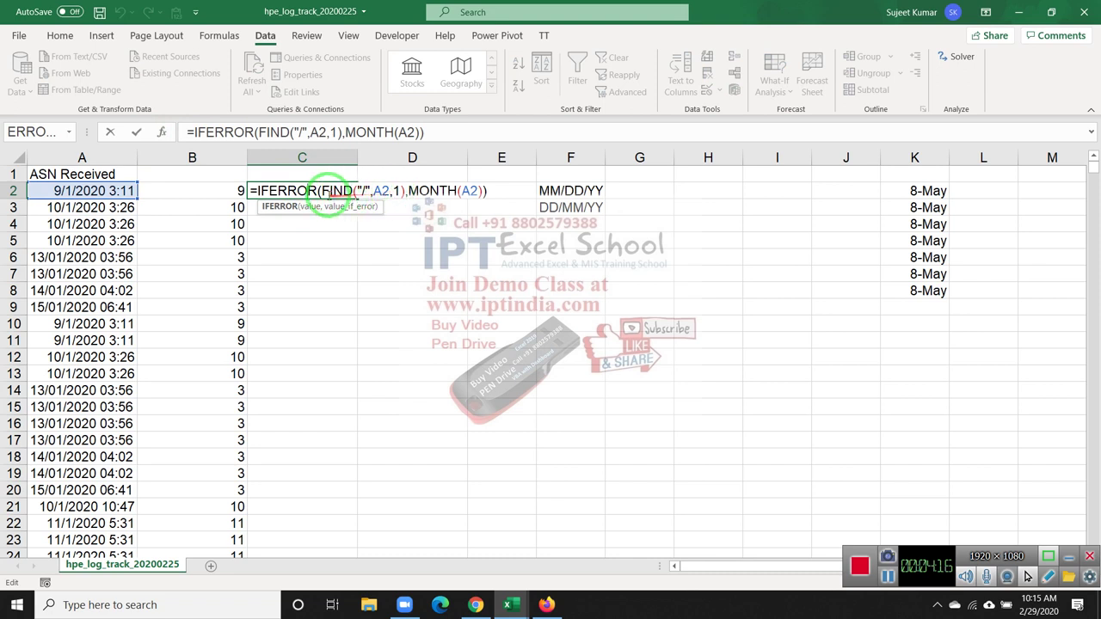
mouse_move(322, 191)
mouse_down()
mouse_move(402, 191)
mouse_move(388, 194)
mouse_up()
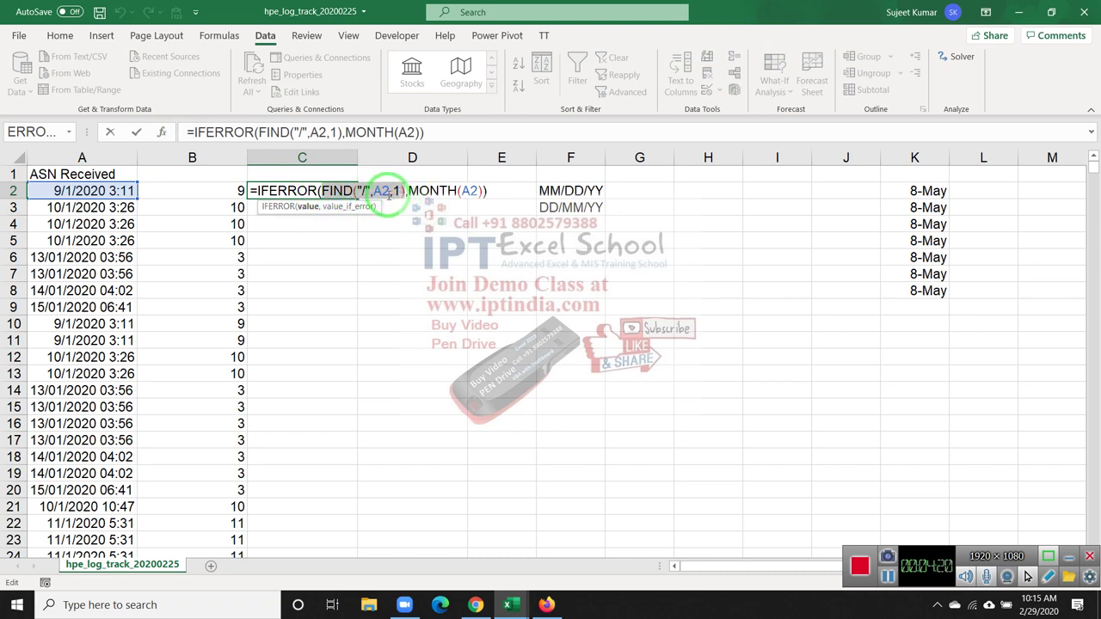
click(397, 191)
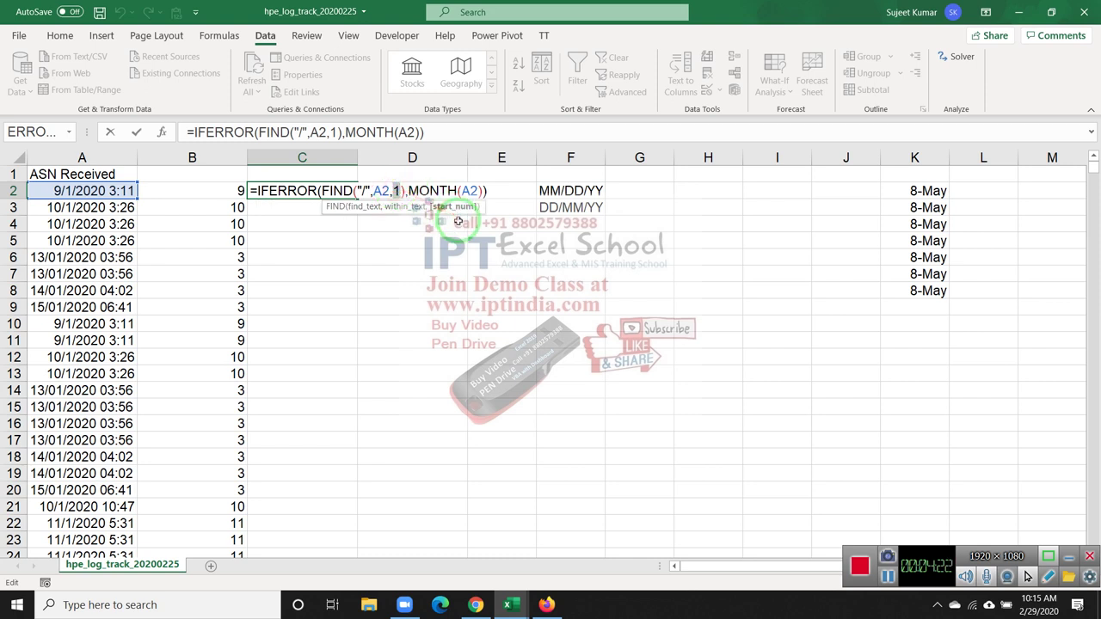
key(BackSpace)
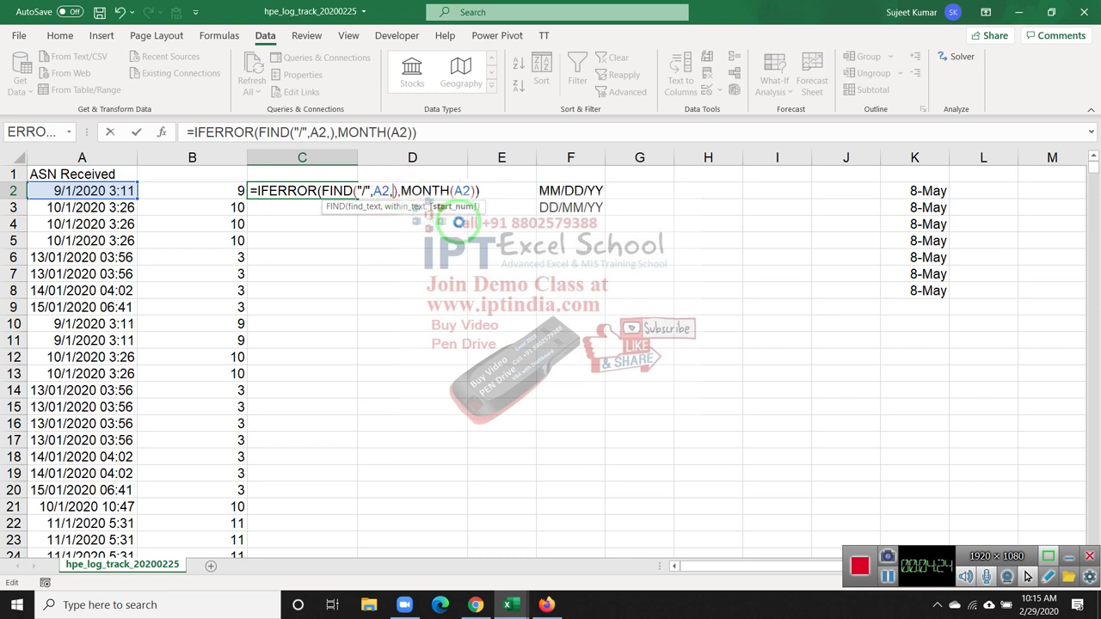
text(FIND("/",A2,1))
text(+1)
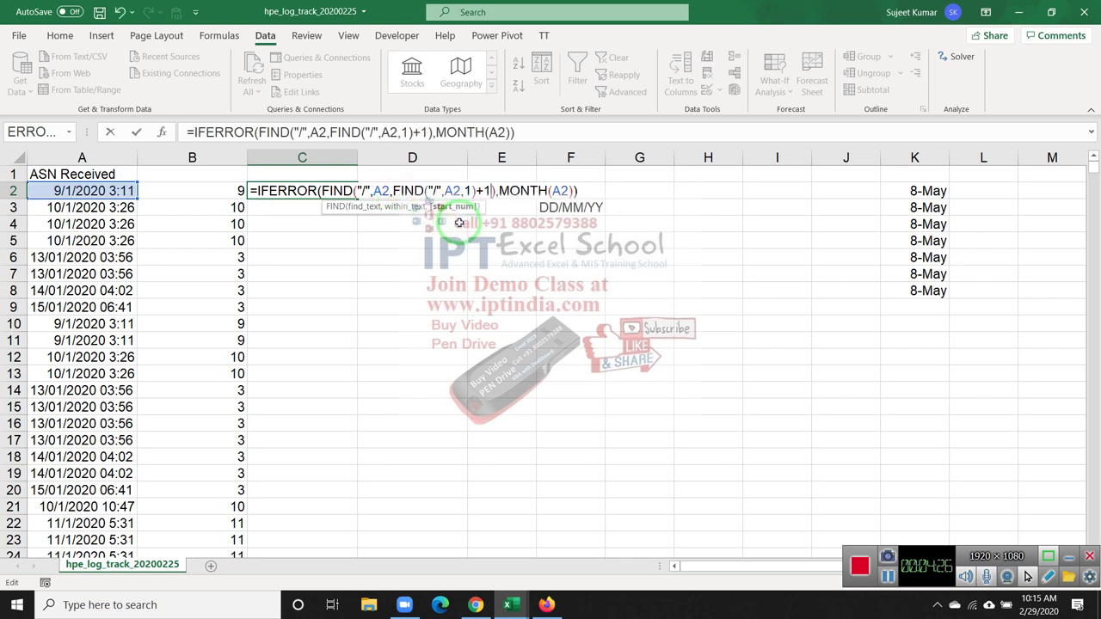
double_click(511, 191)
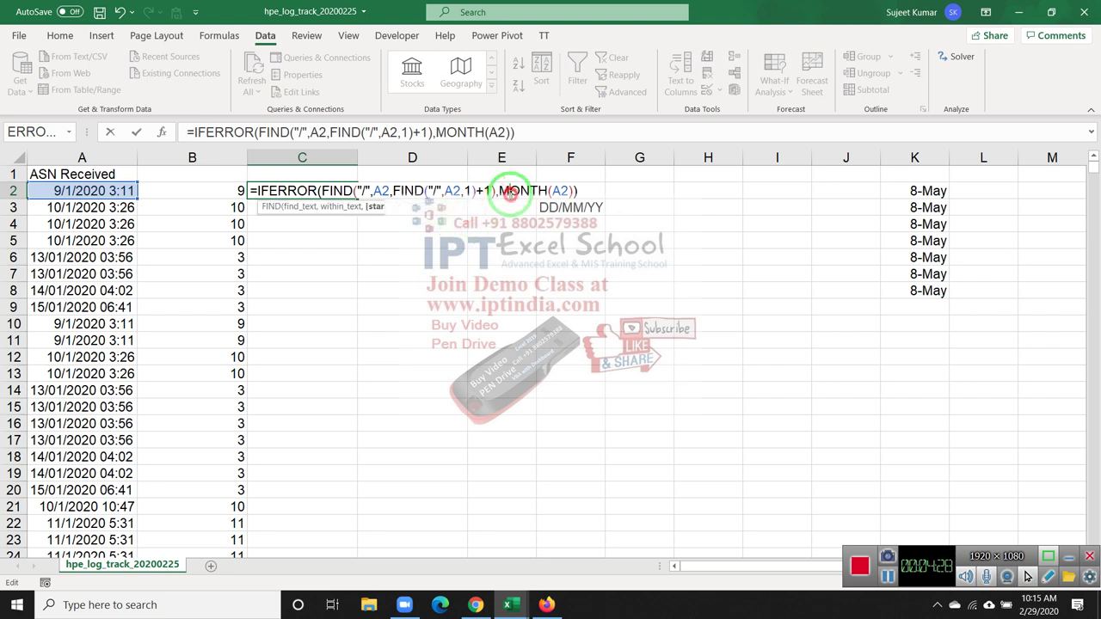
text(DAY)
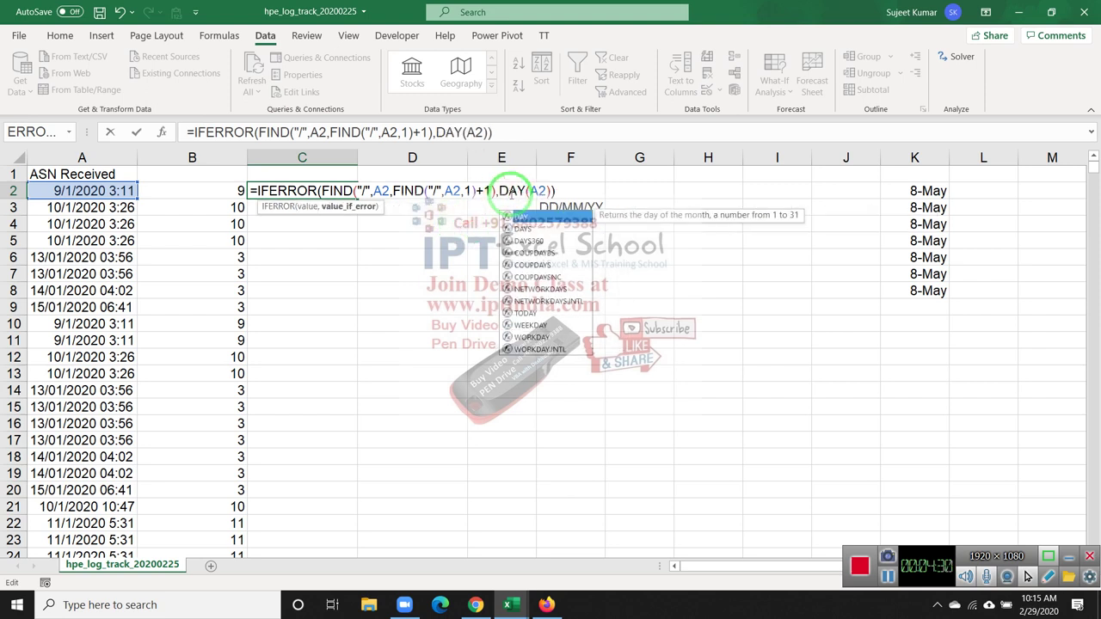
key(Return)
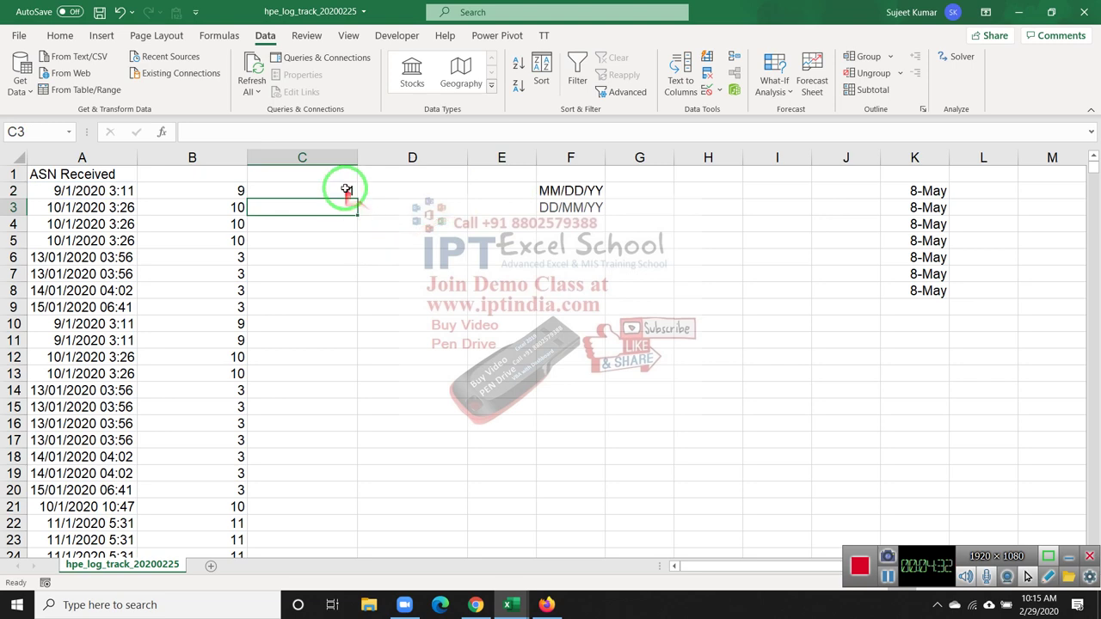
Step: Fill the C2 day formula down column C
click(348, 189)
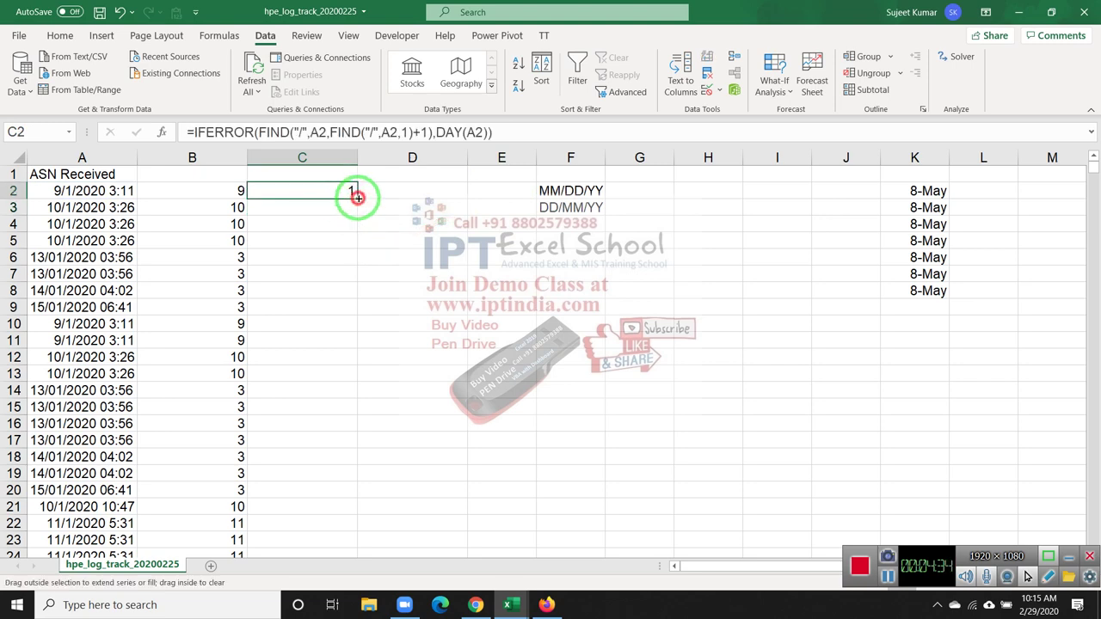
double_click(357, 197)
scroll(377, 284, down, 4)
scroll(376, 284, up, 4)
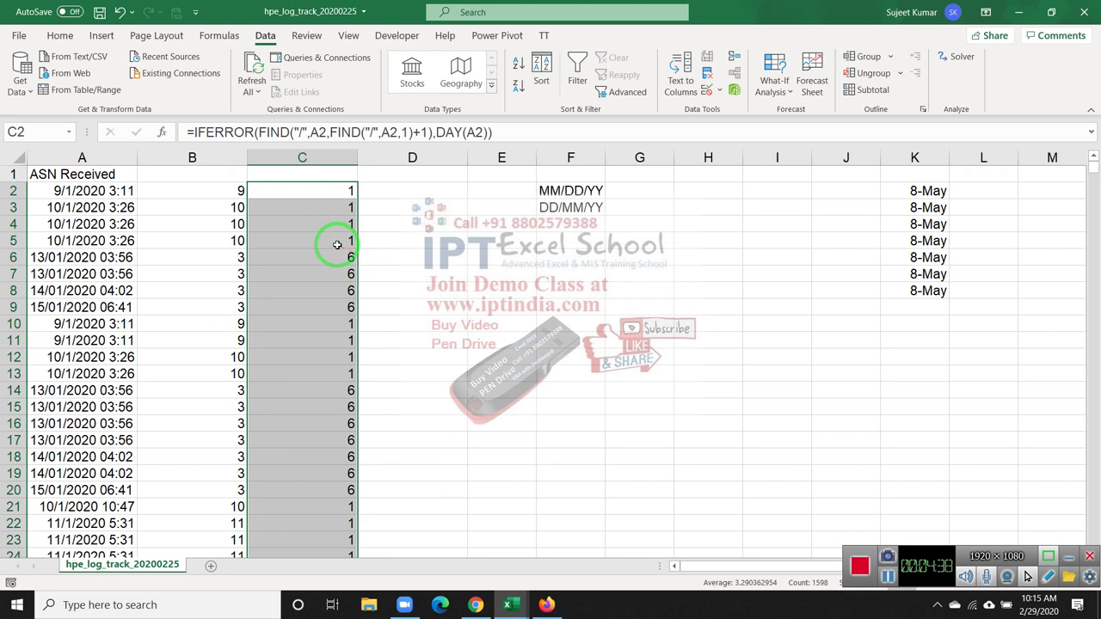
drag(337, 245, 43, 273)
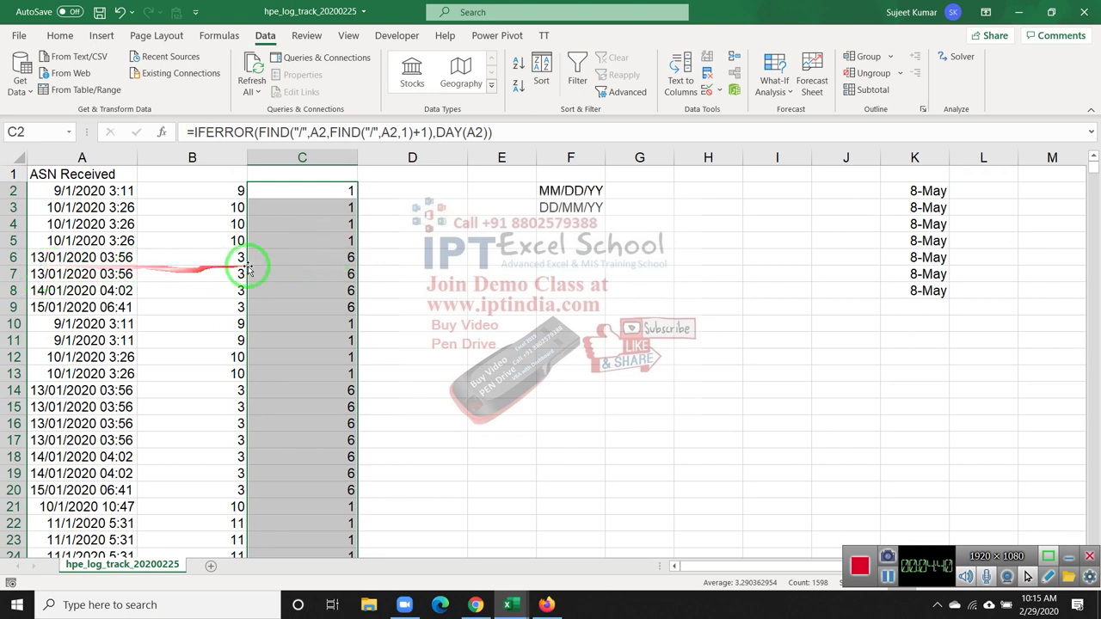
Step: Compare the day and month helper formulas in C6, B2, B6 and B8
click(295, 256)
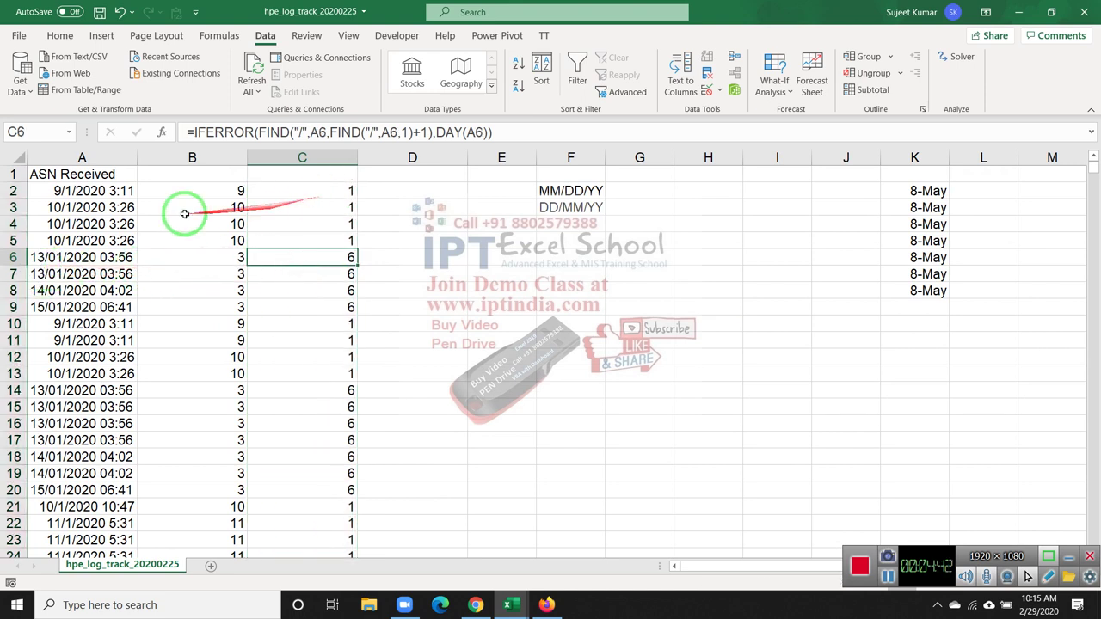
click(225, 190)
drag(239, 289, 155, 319)
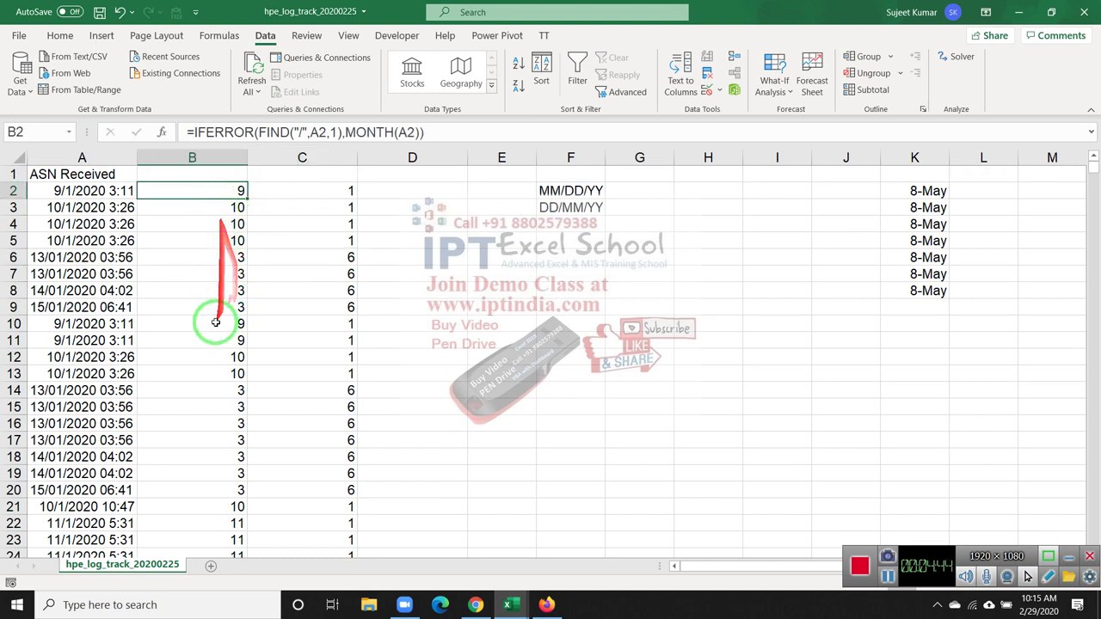
drag(135, 225, 20, 241)
mouse_move(227, 230)
mouse_down()
mouse_move(220, 255)
mouse_move(394, 91)
mouse_move(275, 228)
mouse_up()
click(221, 258)
click(227, 290)
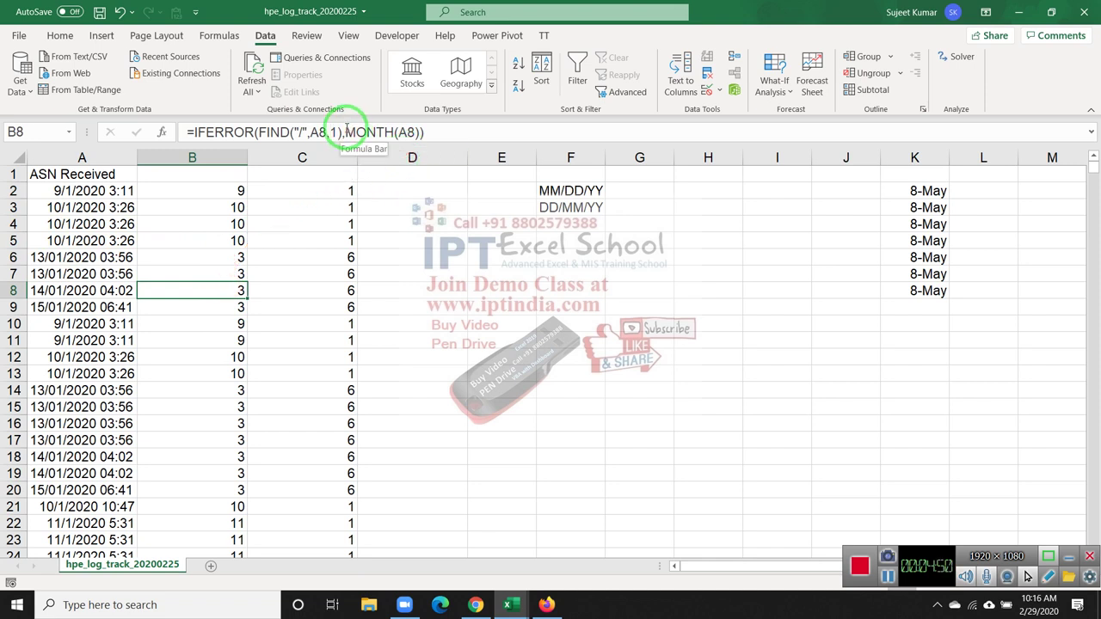
drag(308, 128, 261, 139)
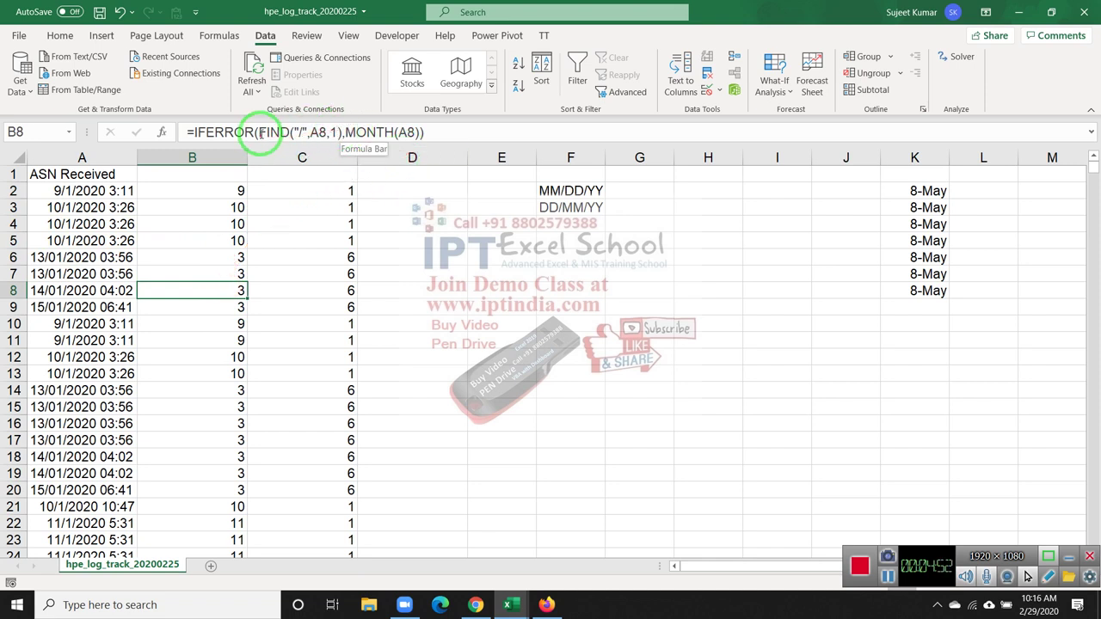
Step: Wrap B8's FIND inside LEFT with A2 as the text argument
click(278, 135)
text(LE)
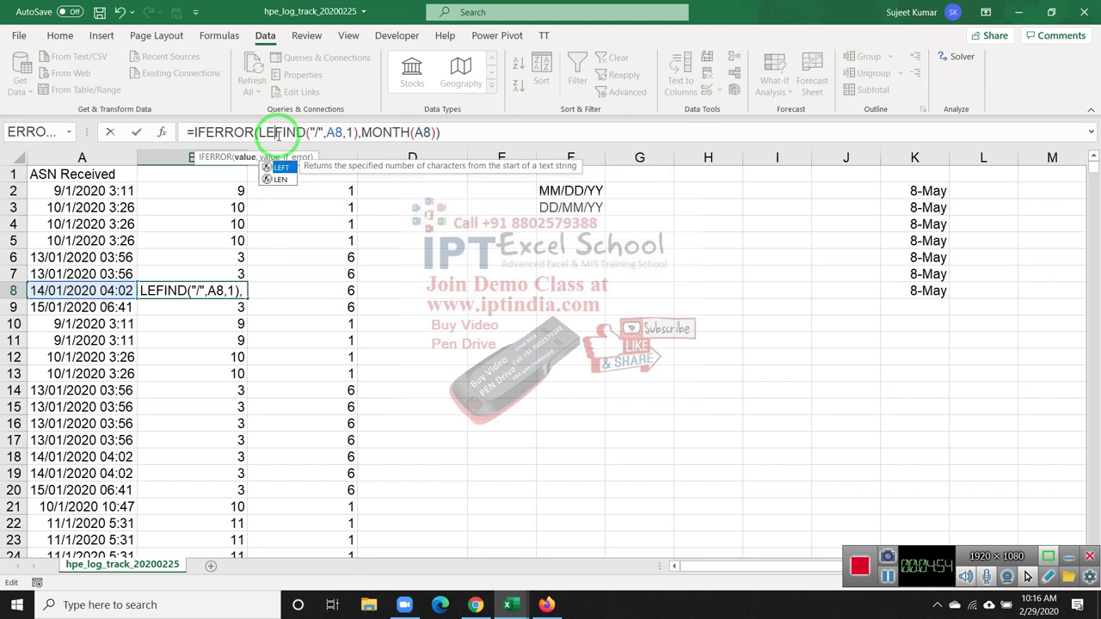
key(Tab)
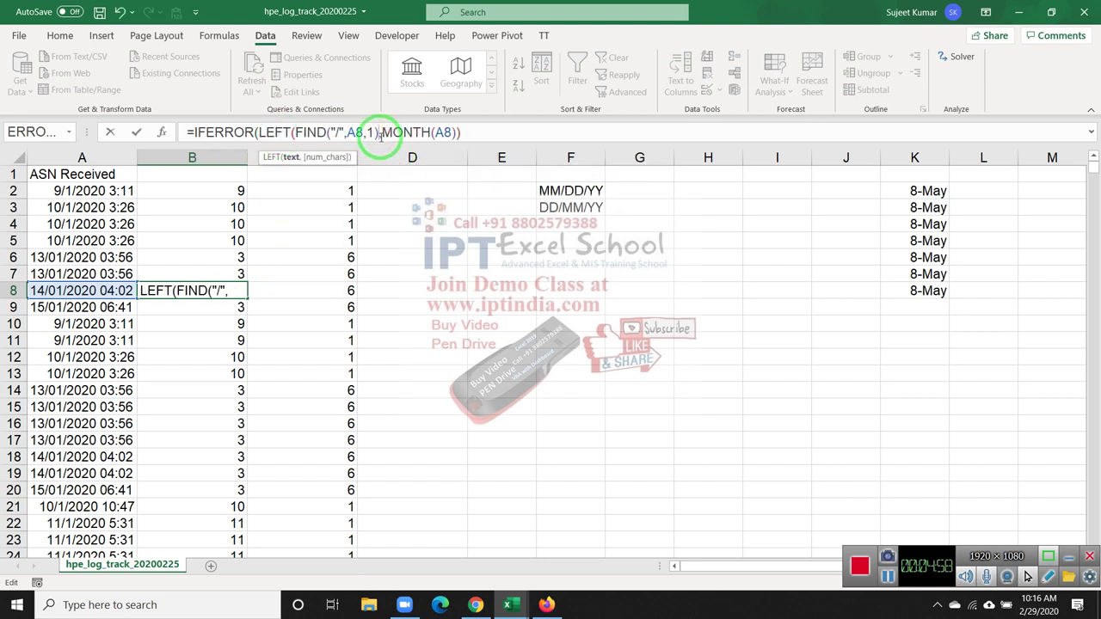
click(293, 133)
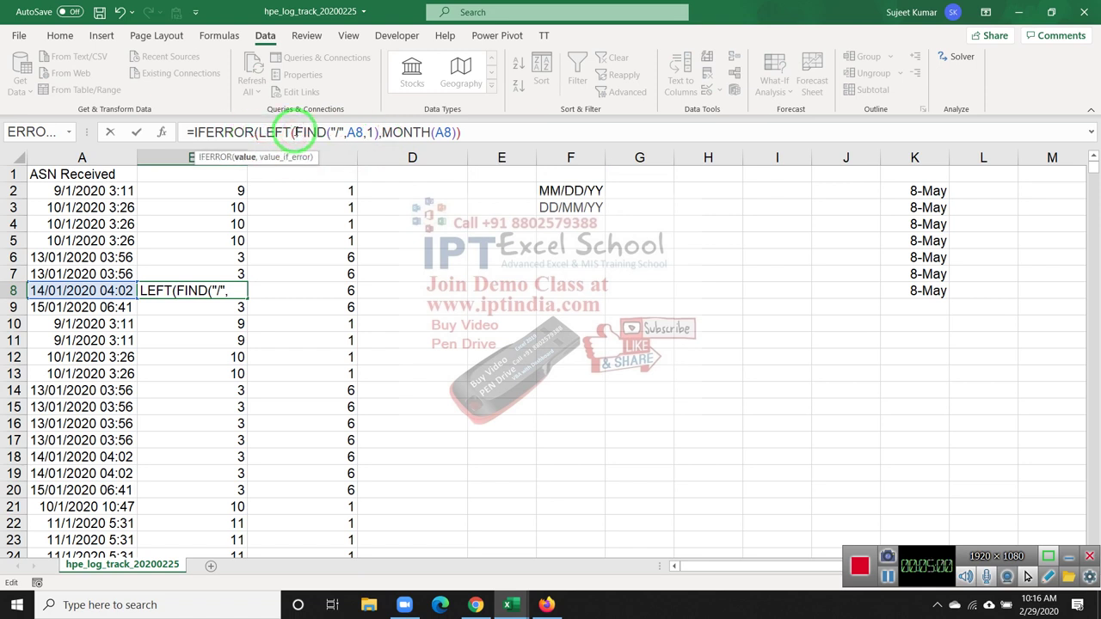
click(93, 190)
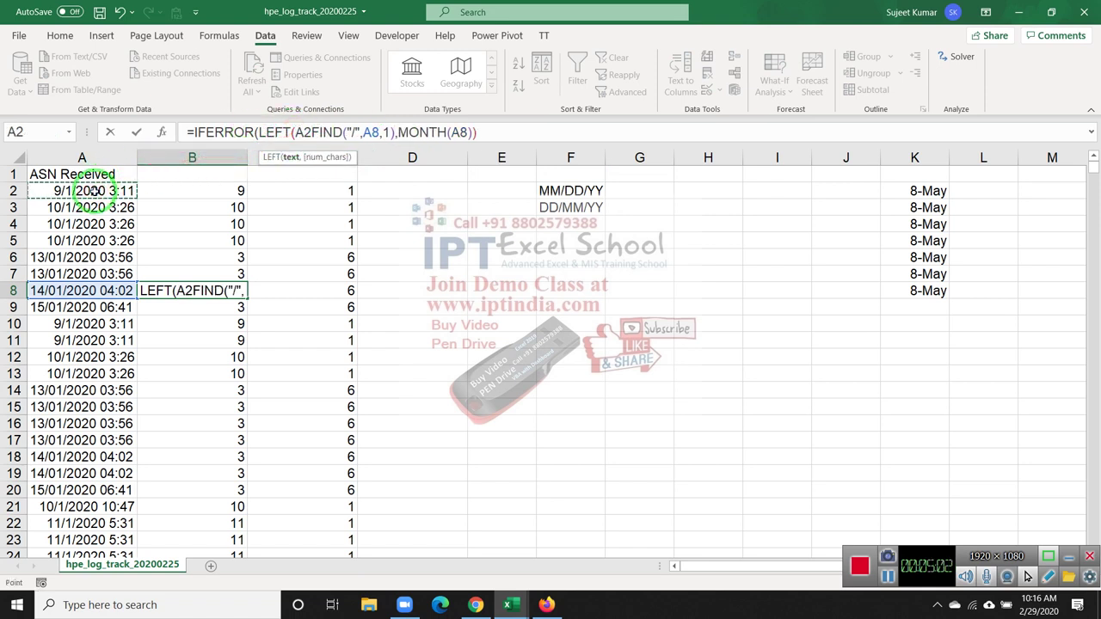
text(,)
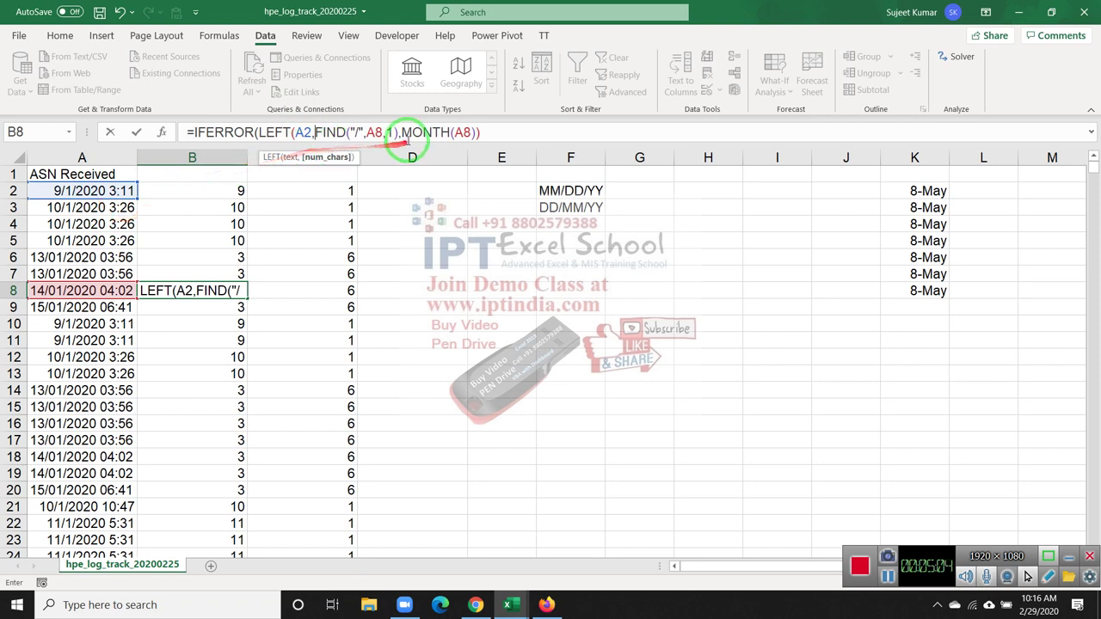
Step: Subtract 1 from FIND and close LEFT, so B8 returns 44
click(396, 135)
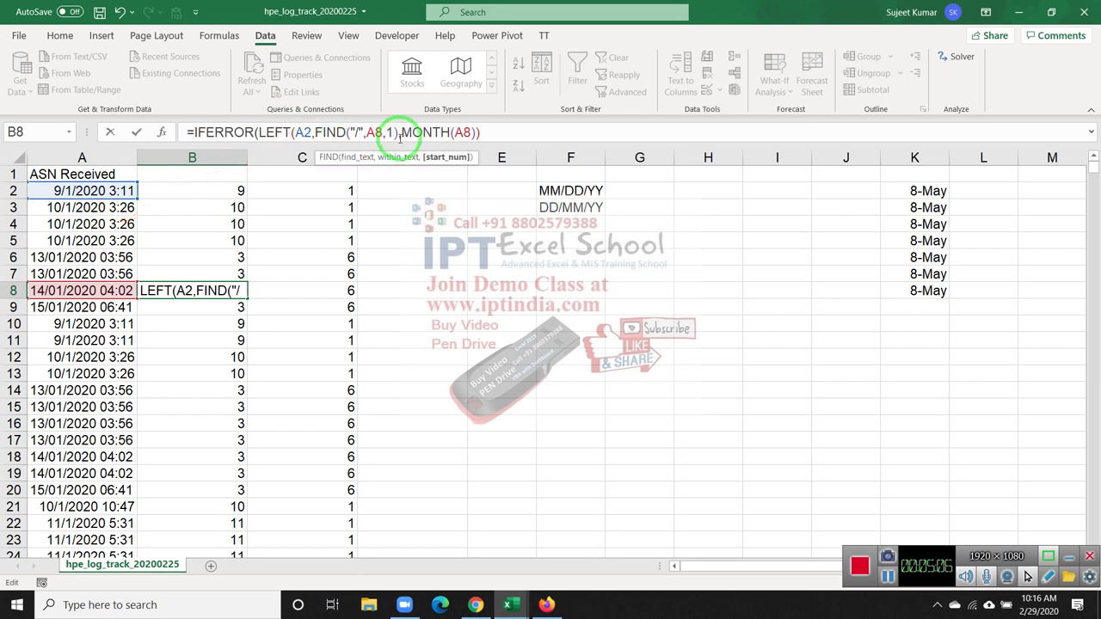
text(-1)
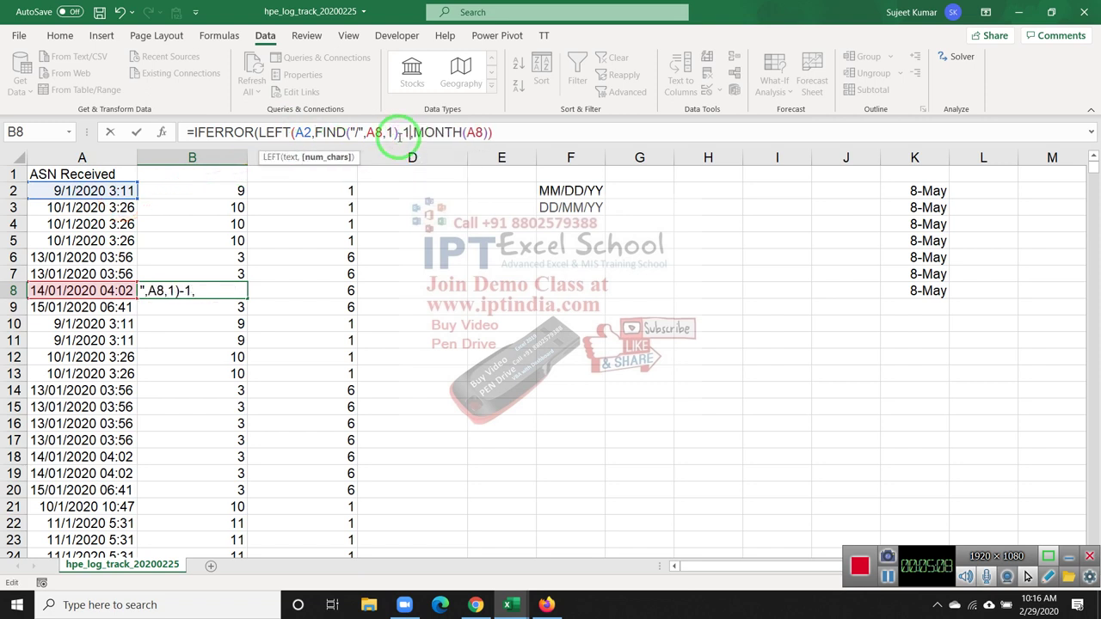
key(Return)
key(Return)
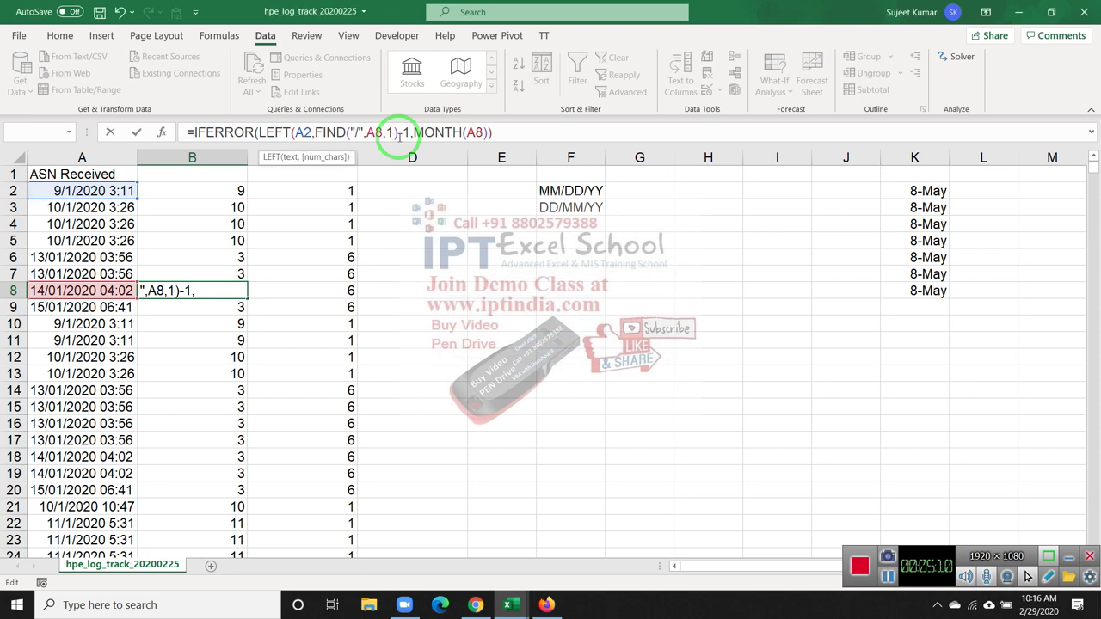
click(410, 133)
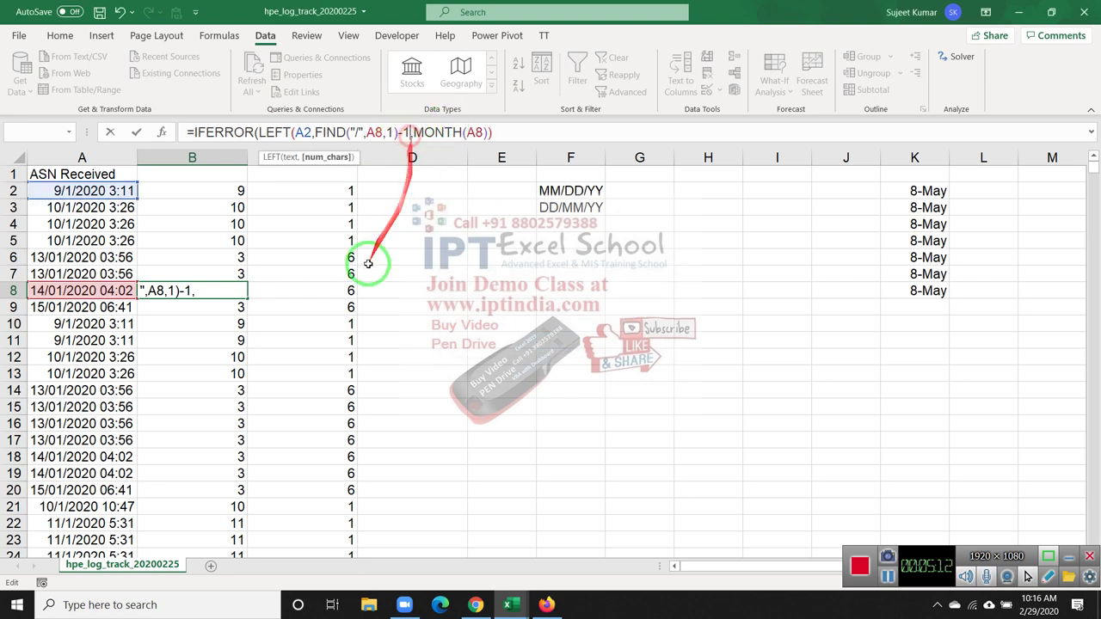
text())
key(Return)
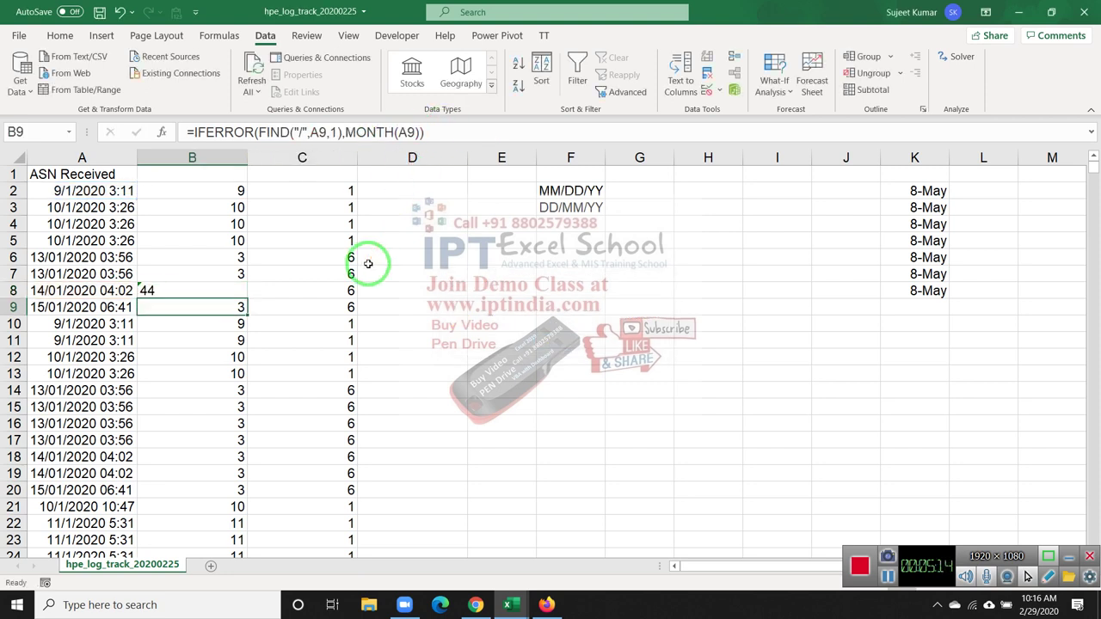
key(Up)
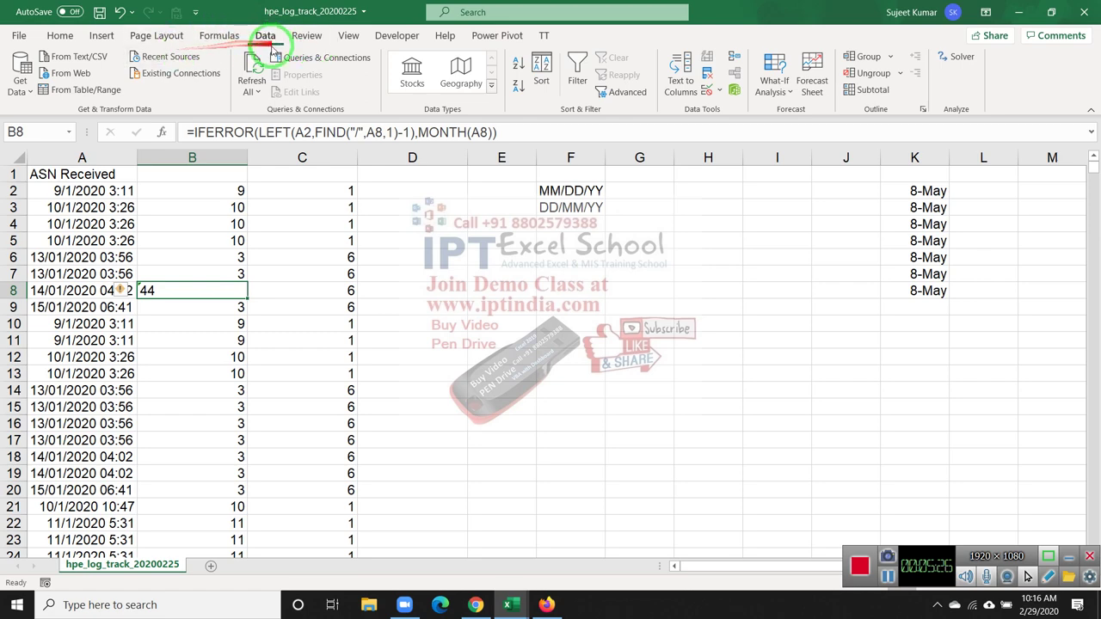
click(240, 39)
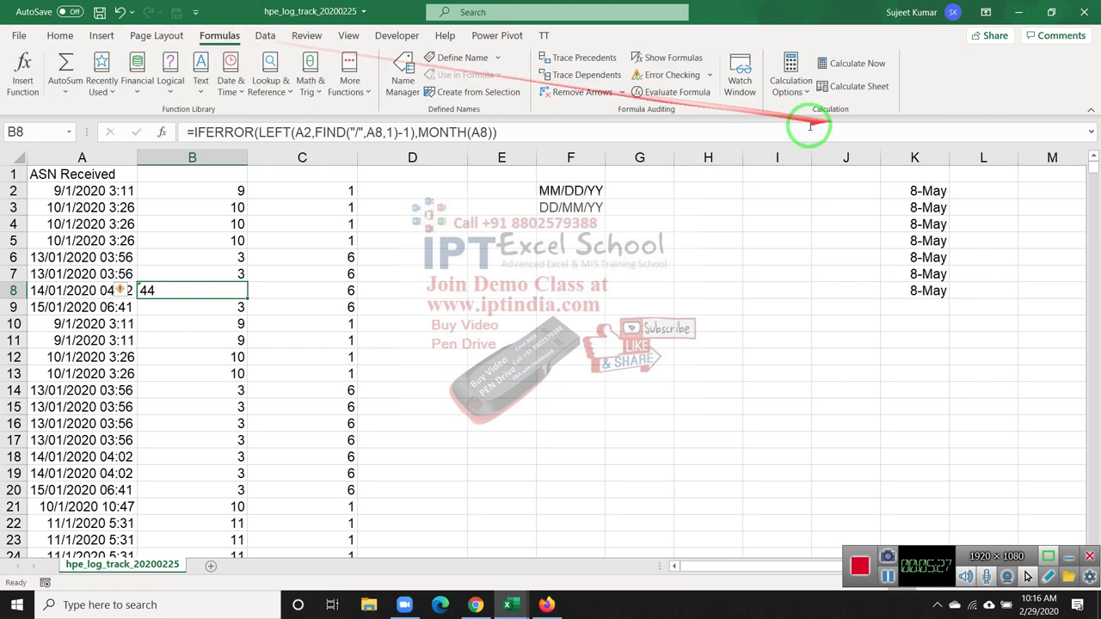
click(671, 92)
click(743, 361)
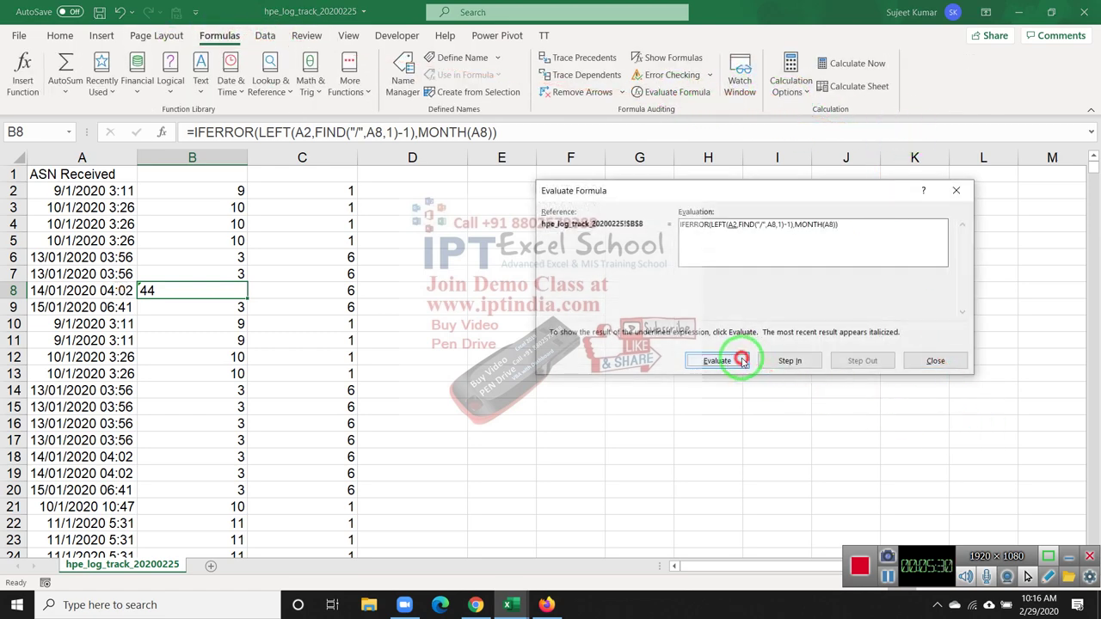
click(741, 361)
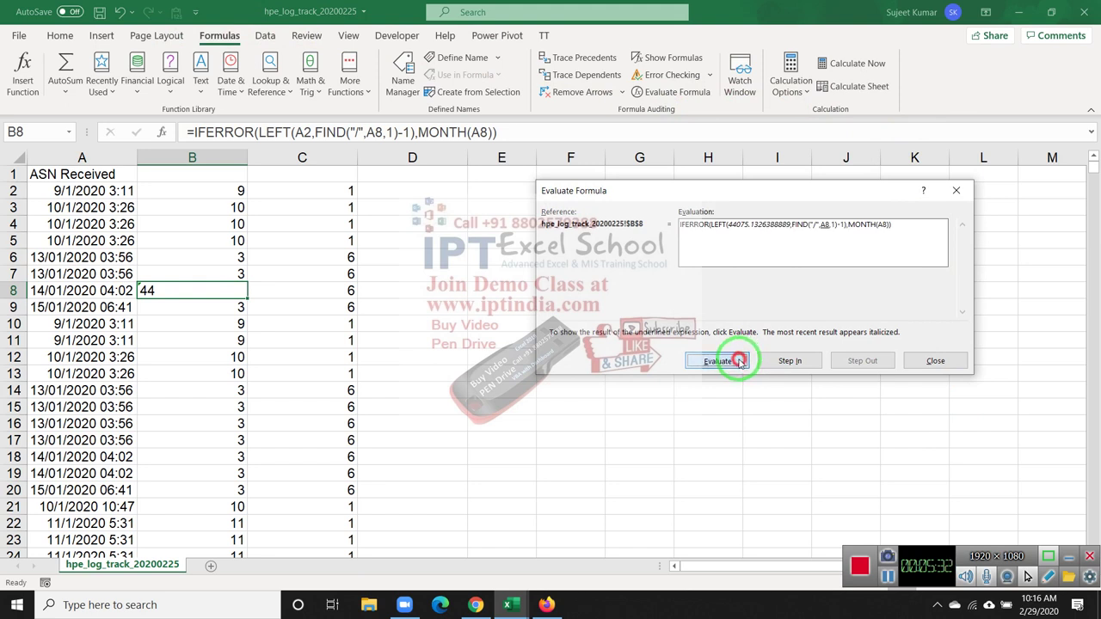
click(737, 362)
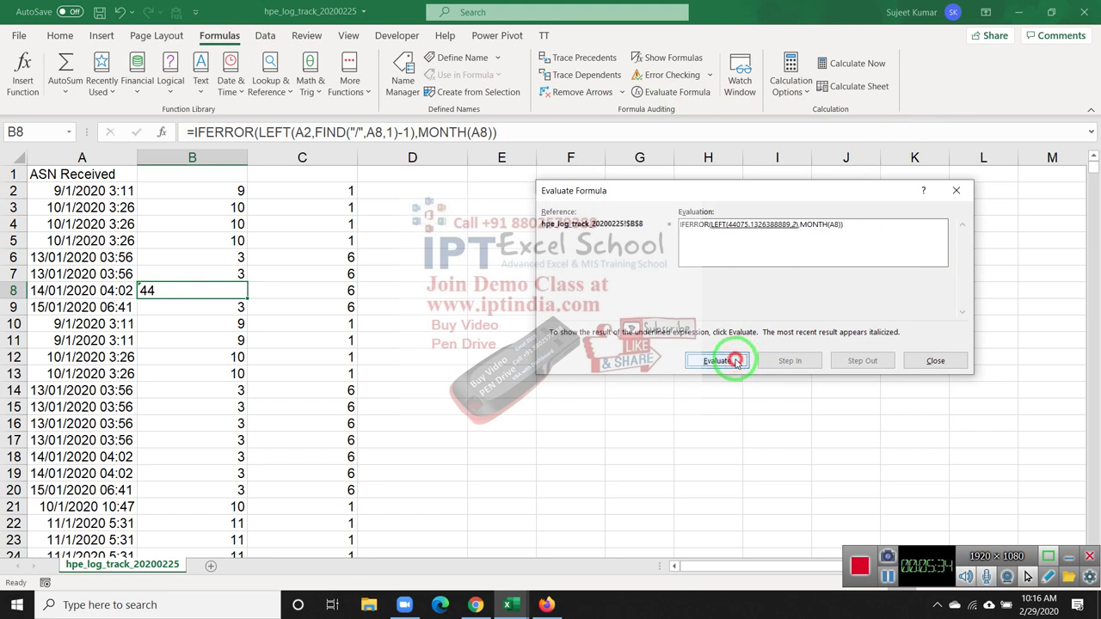
click(727, 362)
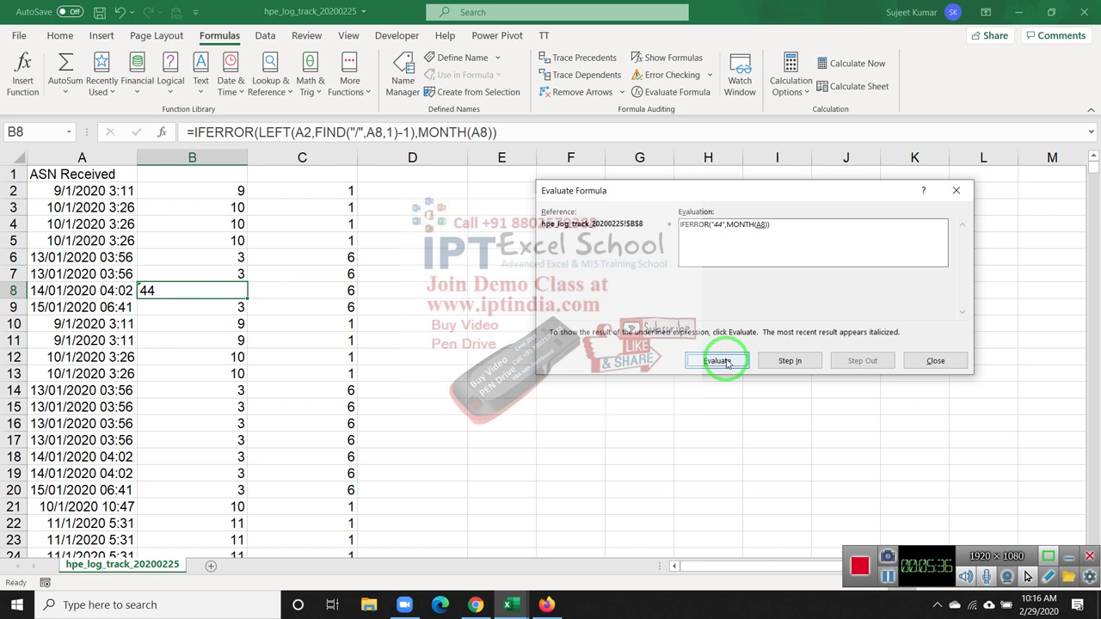
click(727, 362)
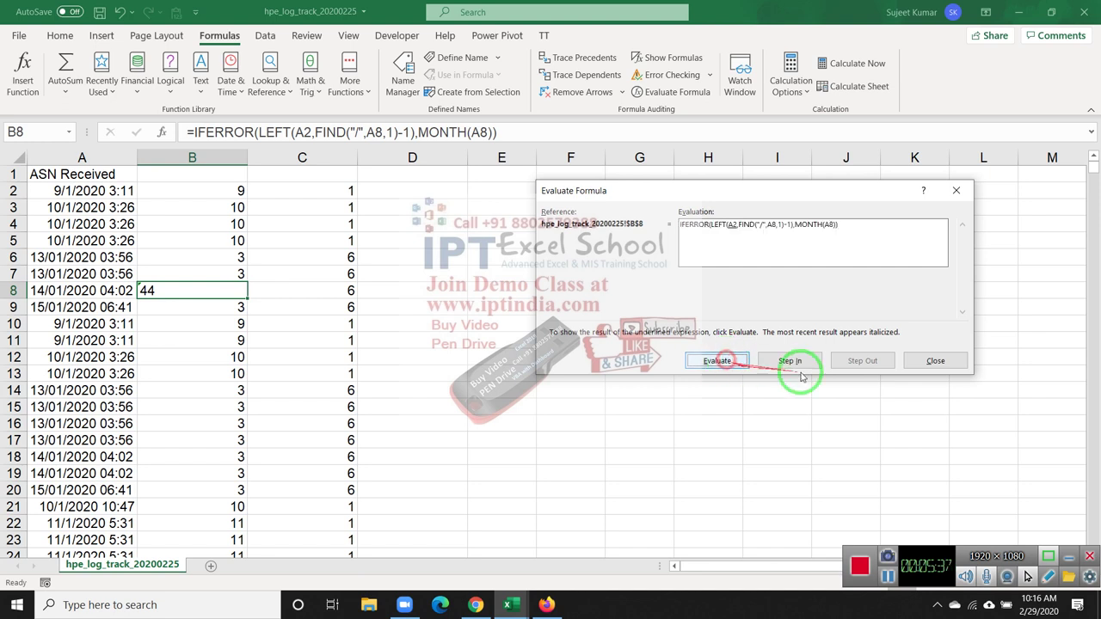
click(912, 359)
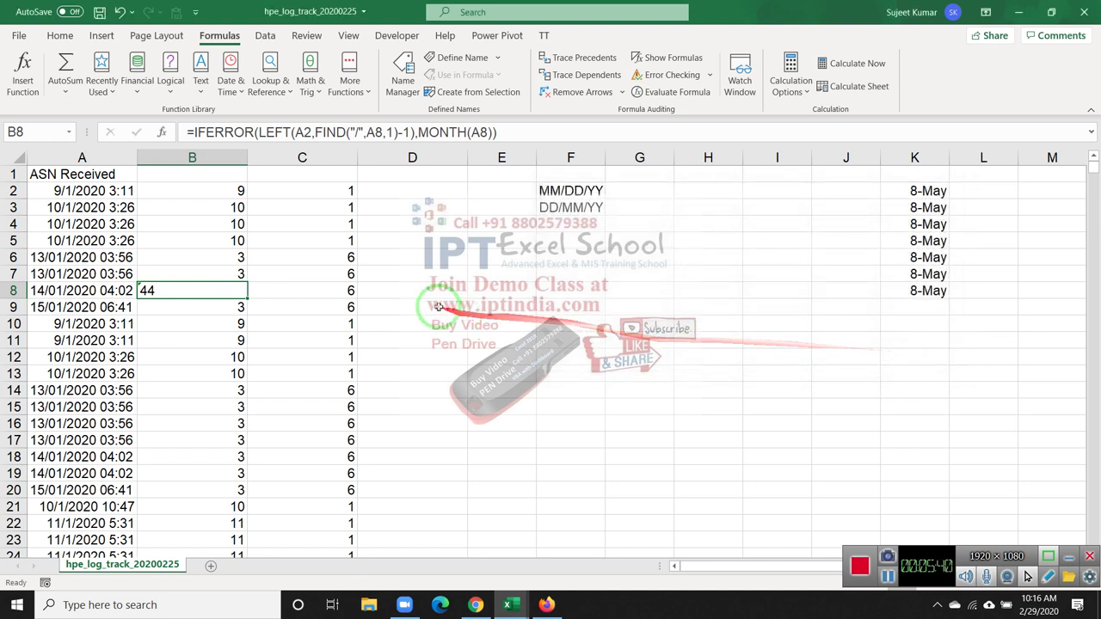
double_click(163, 290)
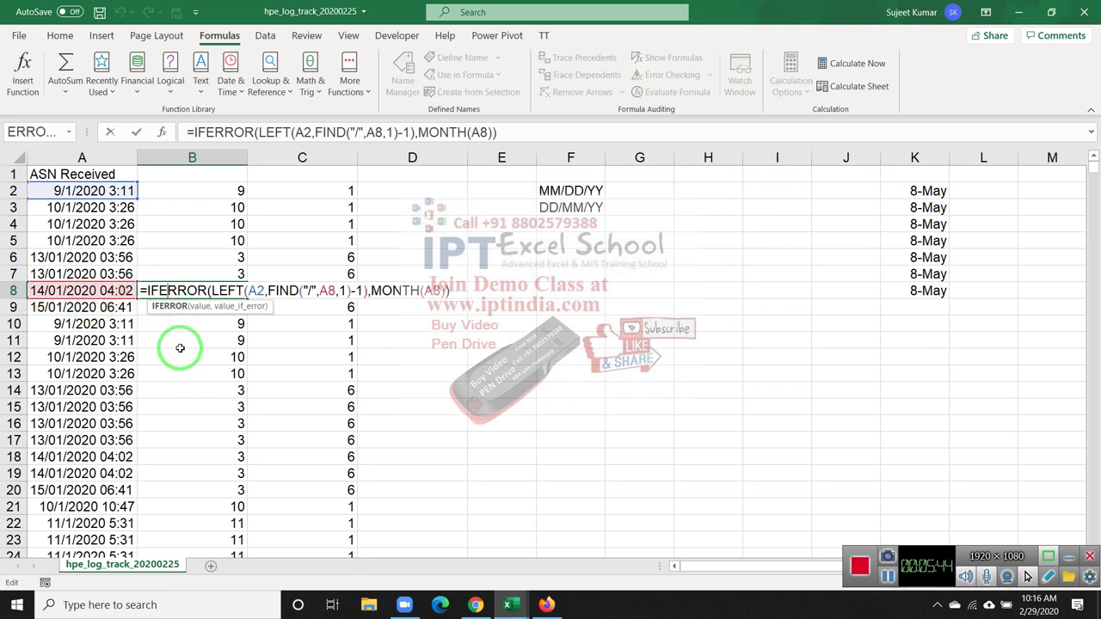
key(Escape)
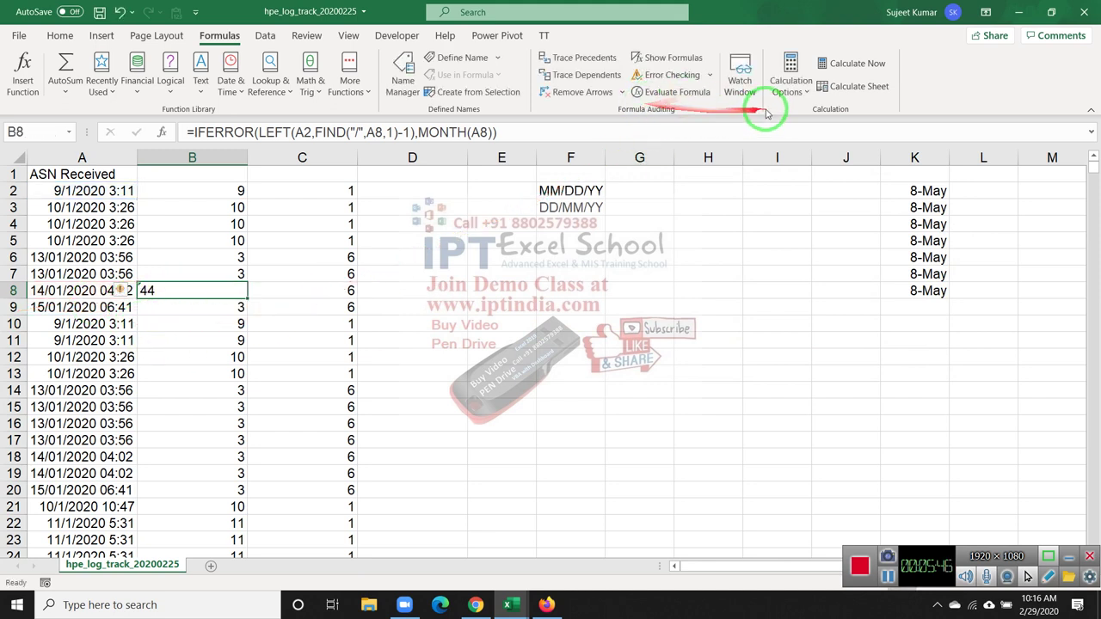
click(62, 290)
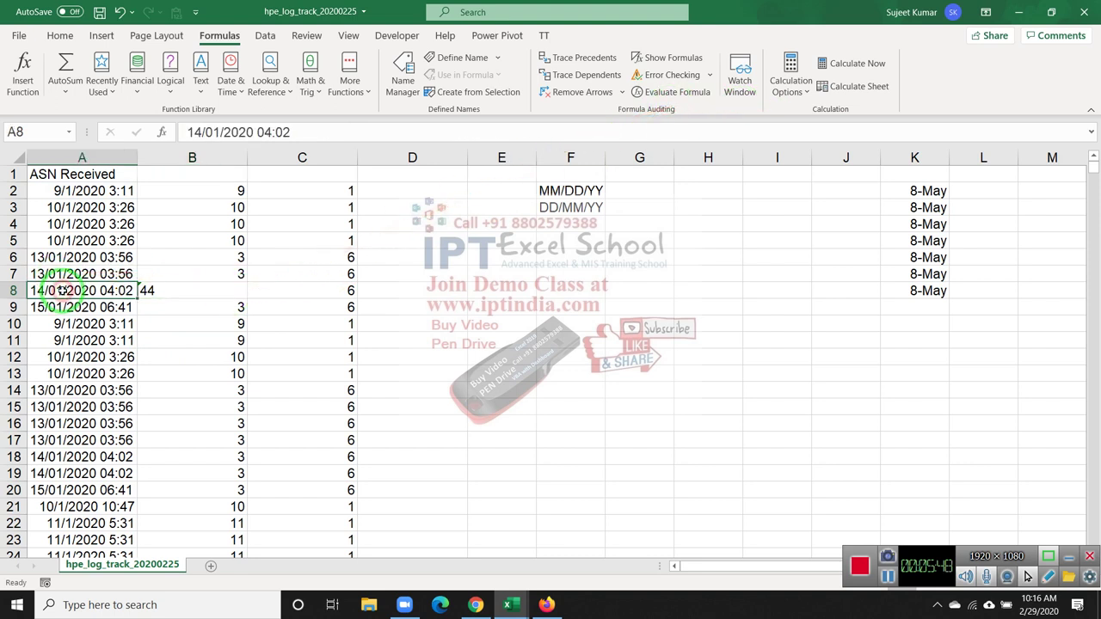
click(162, 290)
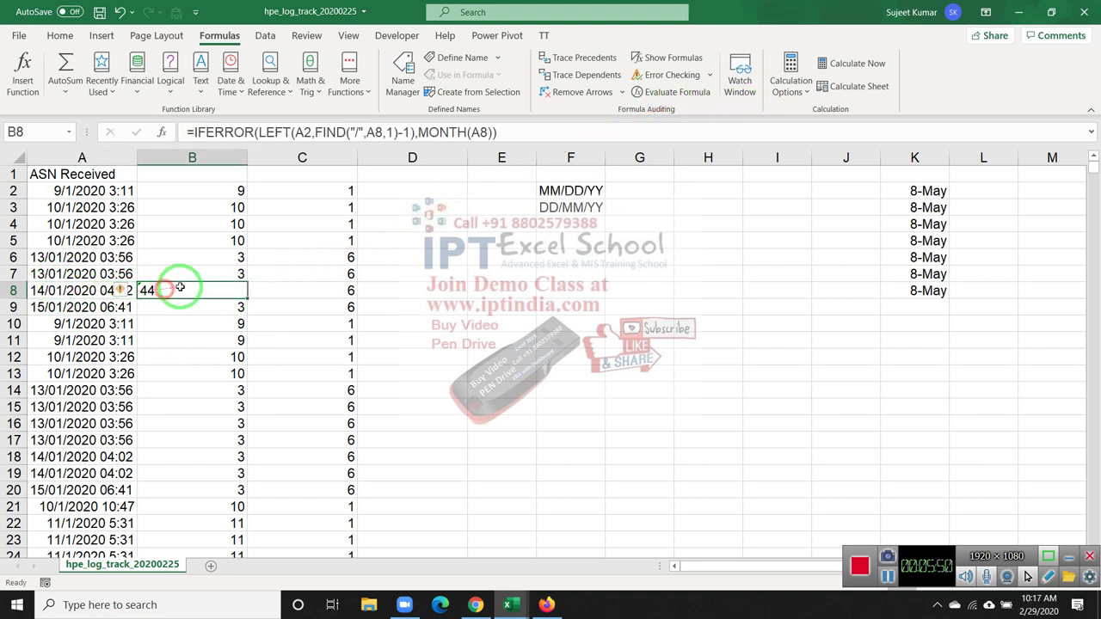
click(208, 188)
text(=)
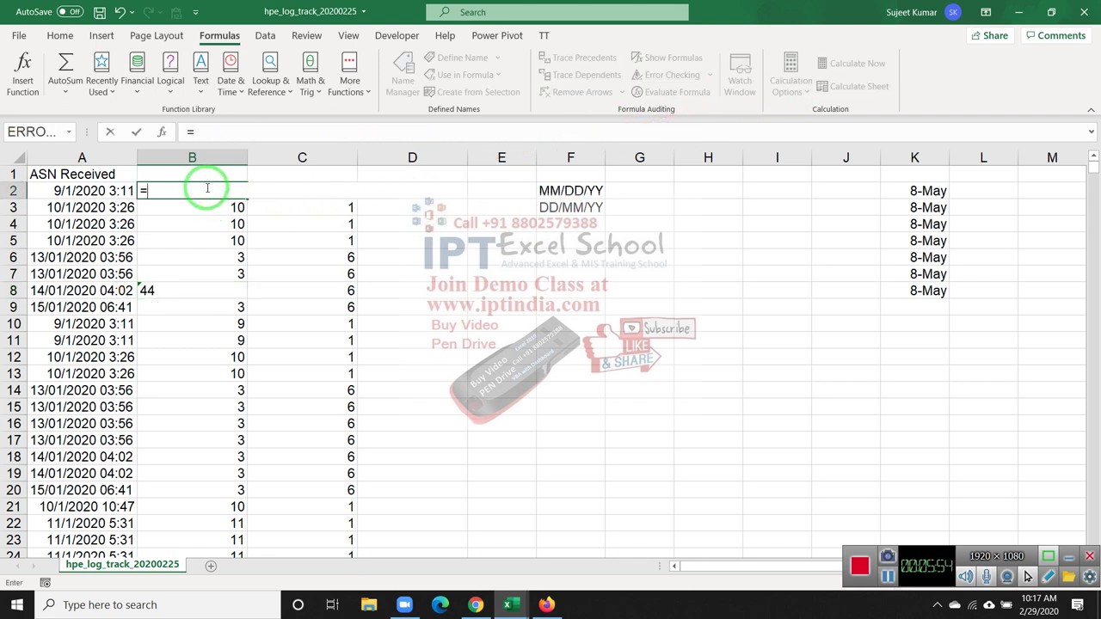
text(MOD()
key(Left)
key(Escape)
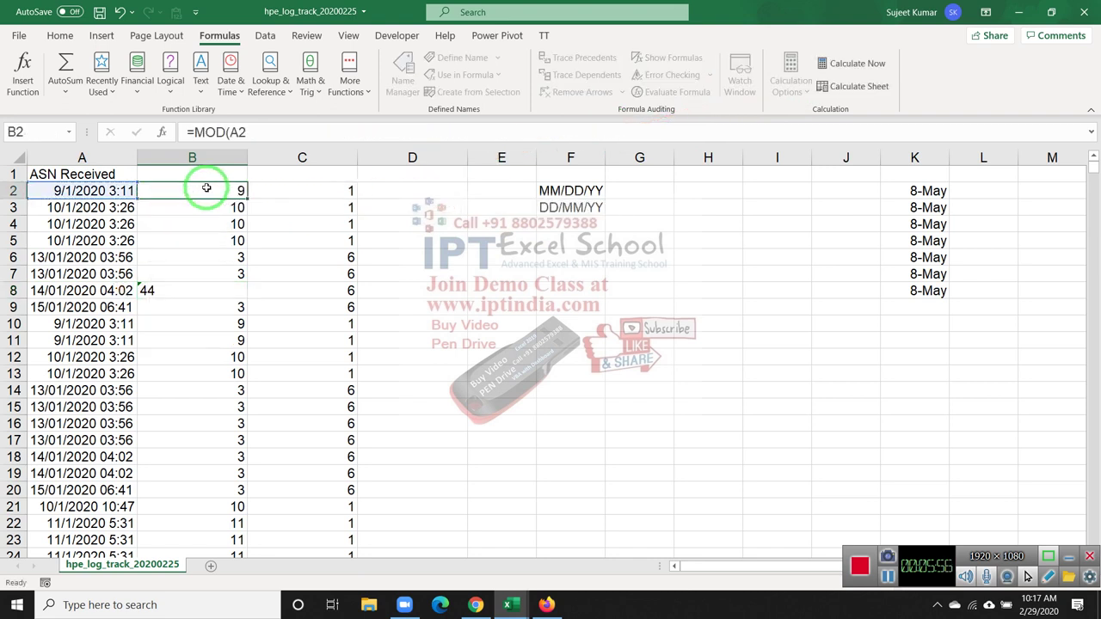
text(=MONT)
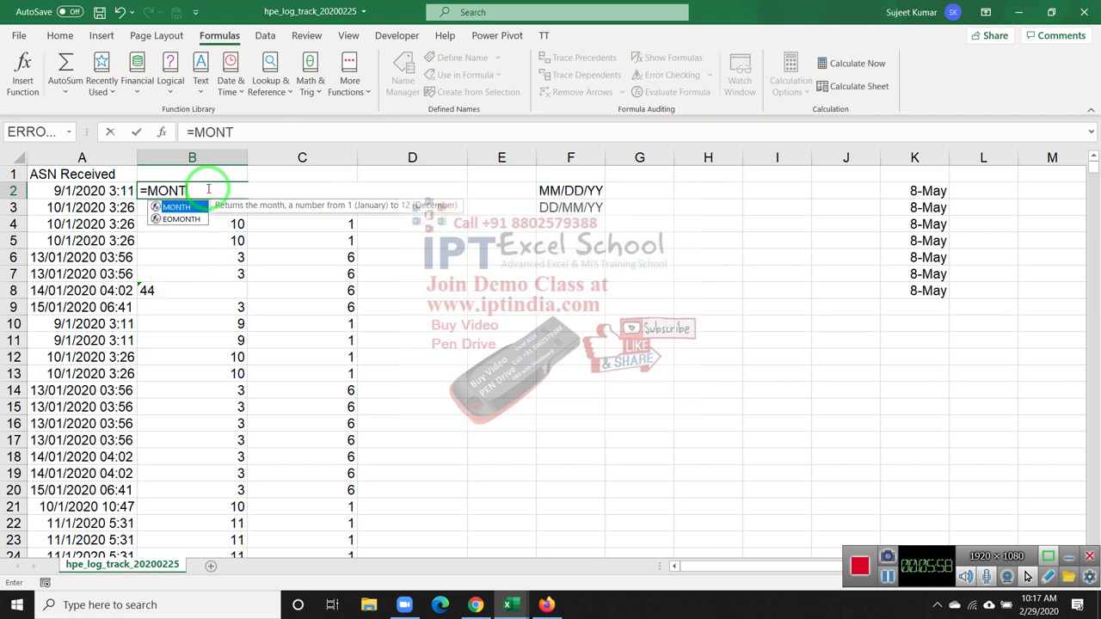
text(()
key(Left)
key(Return)
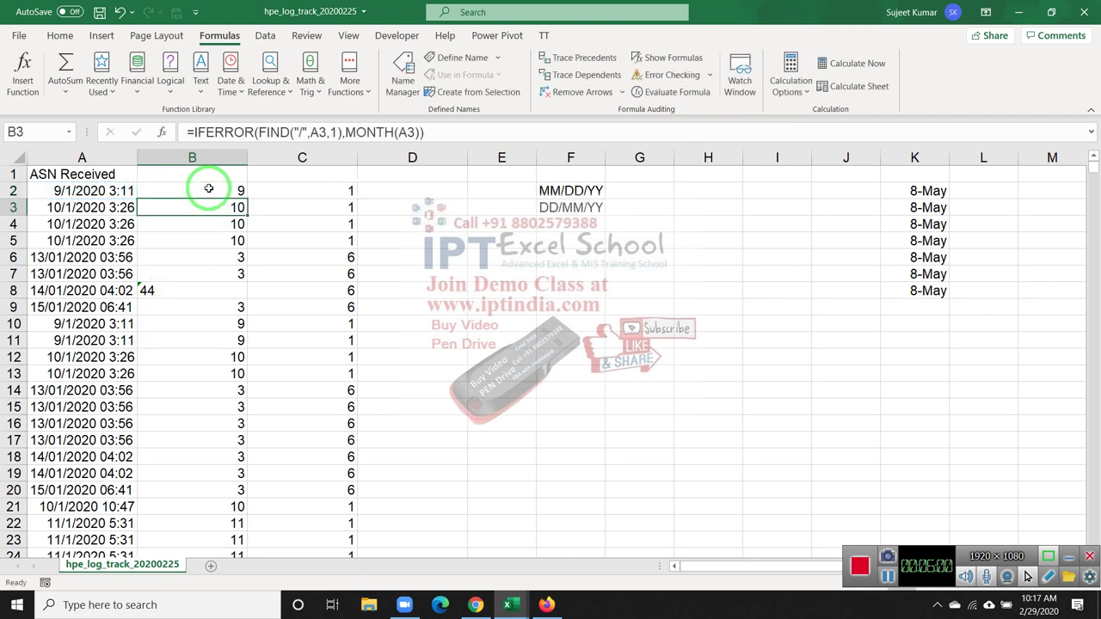
click(208, 188)
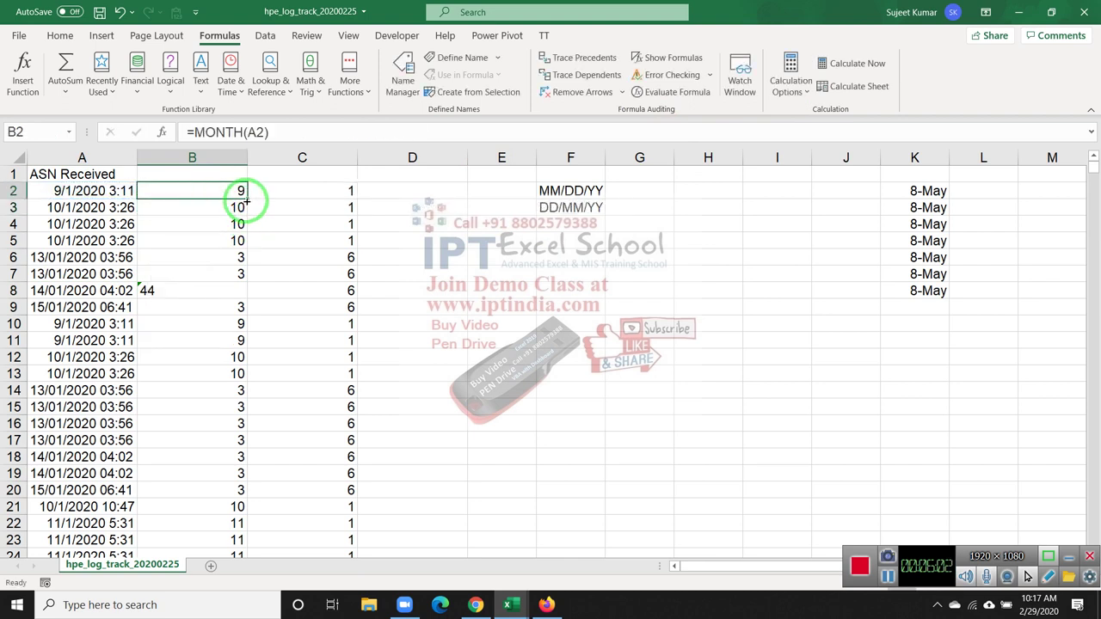
drag(247, 199, 248, 297)
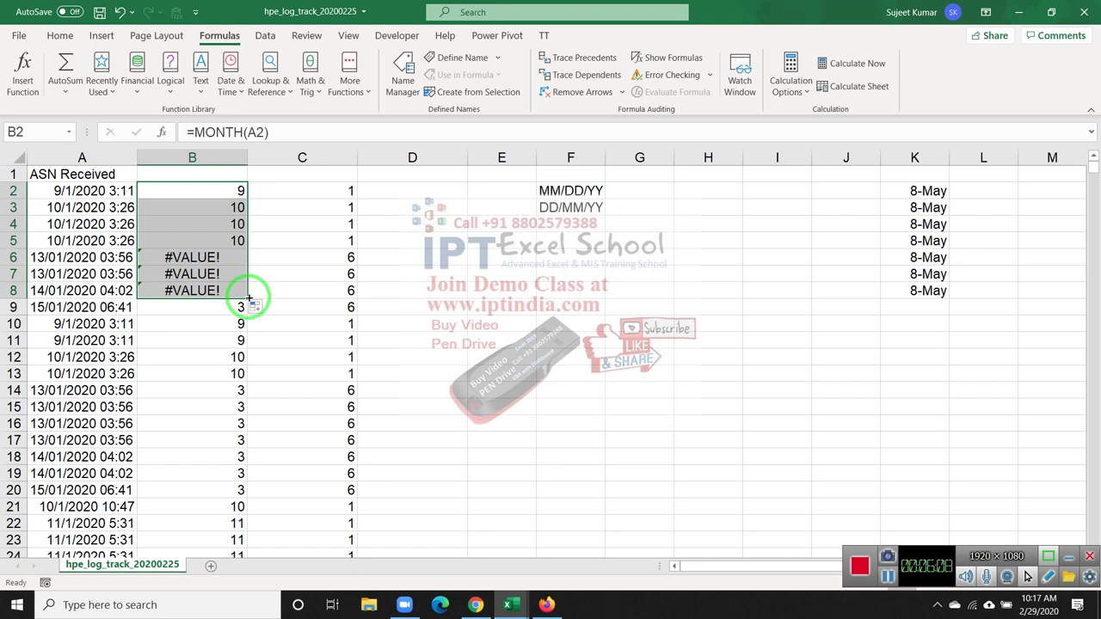
key(ctrl+z)
key(ctrl+z)
key(ctrl+z)
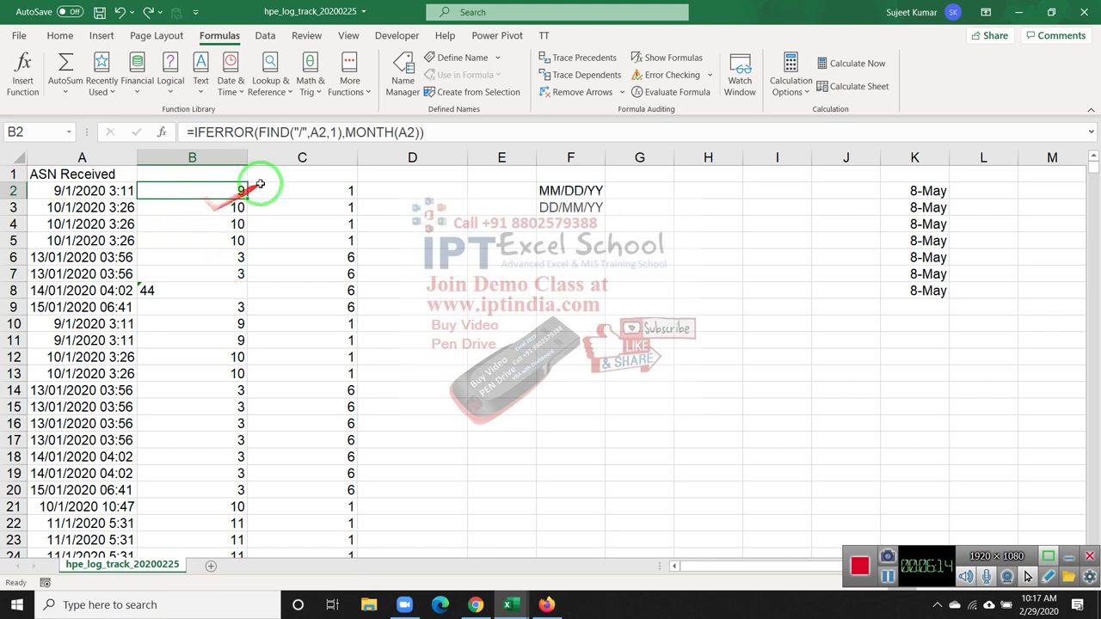
Step: Fill the B6 formula down column B and insert an empty column C
drag(258, 179, 333, 145)
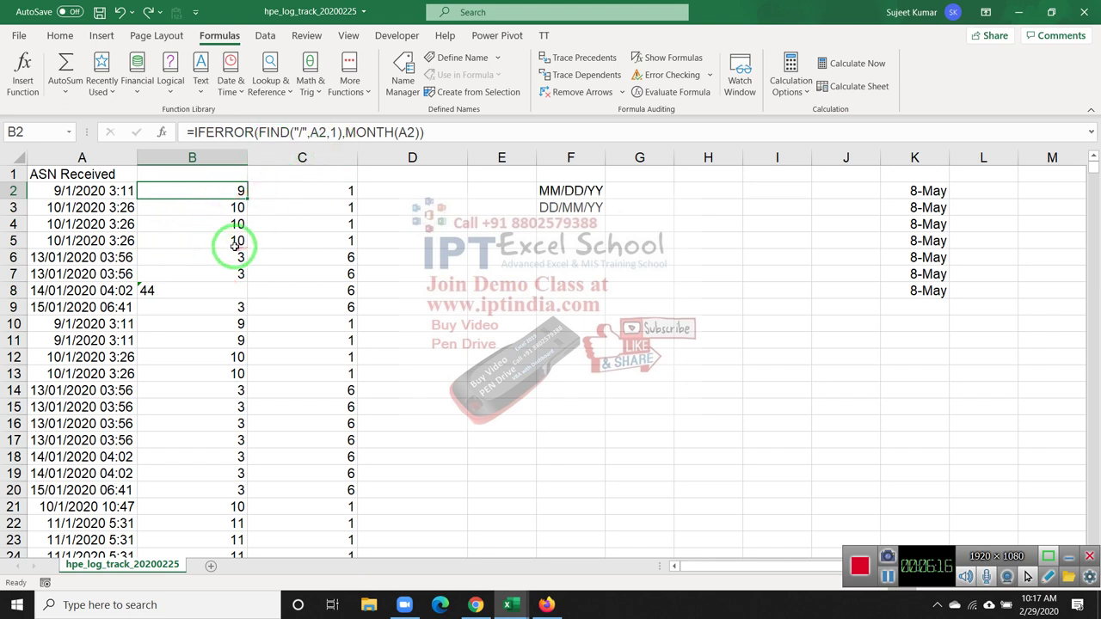
drag(236, 241, 233, 257)
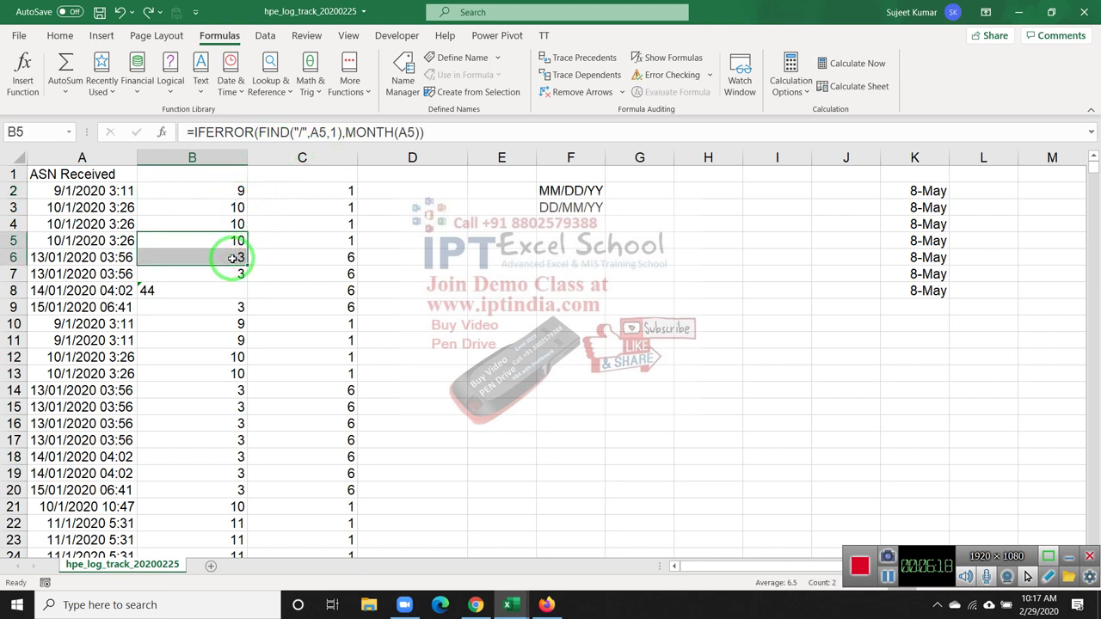
click(233, 257)
double_click(244, 263)
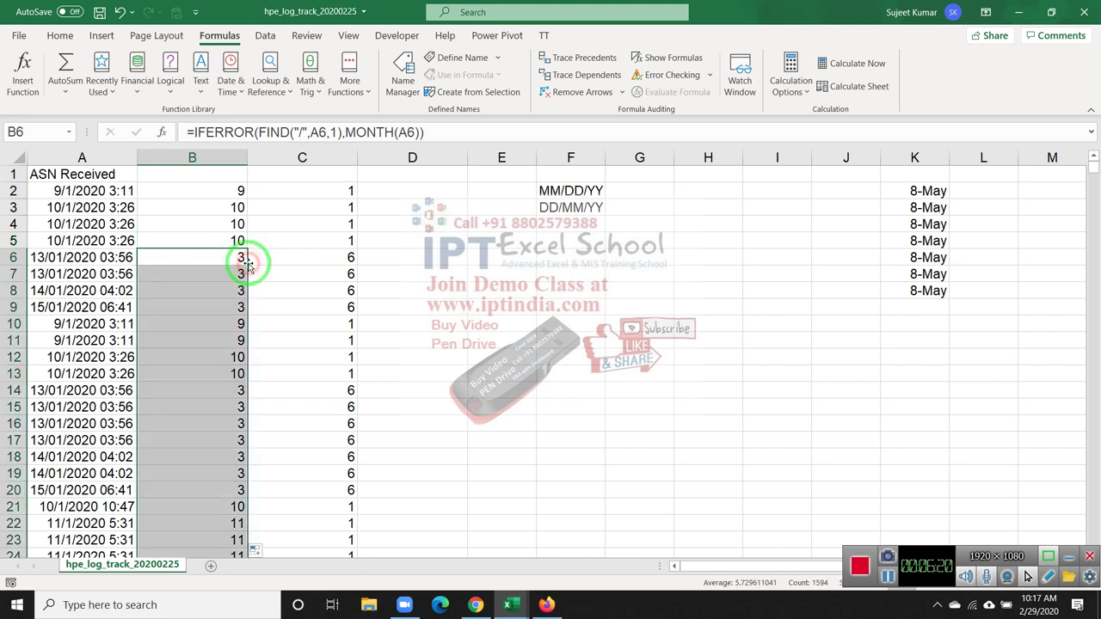
click(232, 261)
click(271, 162)
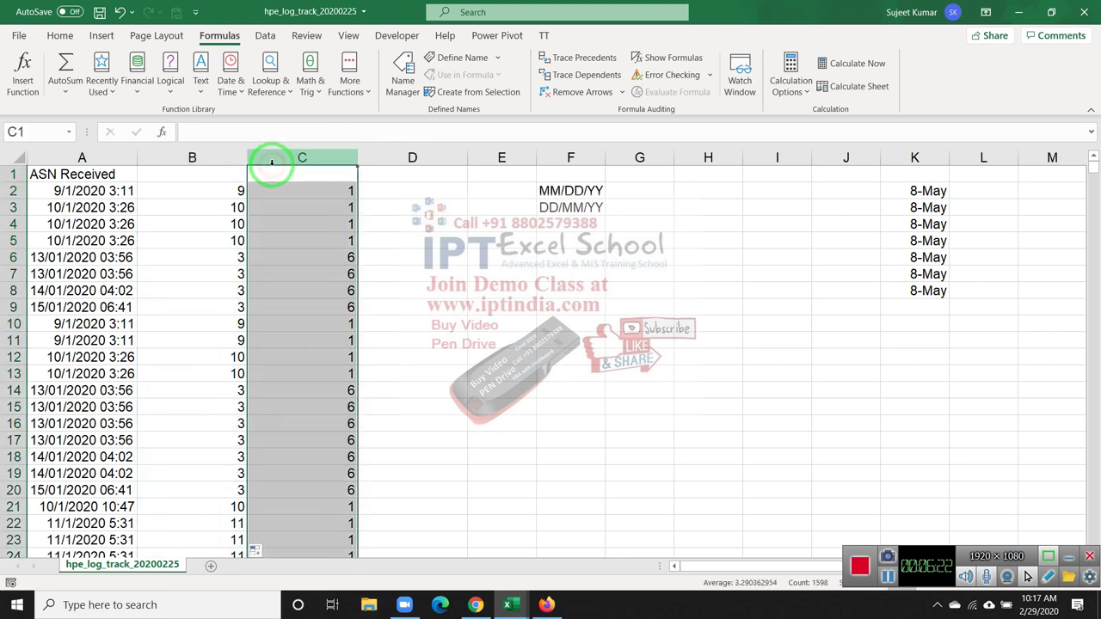
key(ctrl+plus)
Step: Enter =LEFT(A6,B6-1) in C6 so it returns the day 13
key(Down)
key(Down)
key(Down)
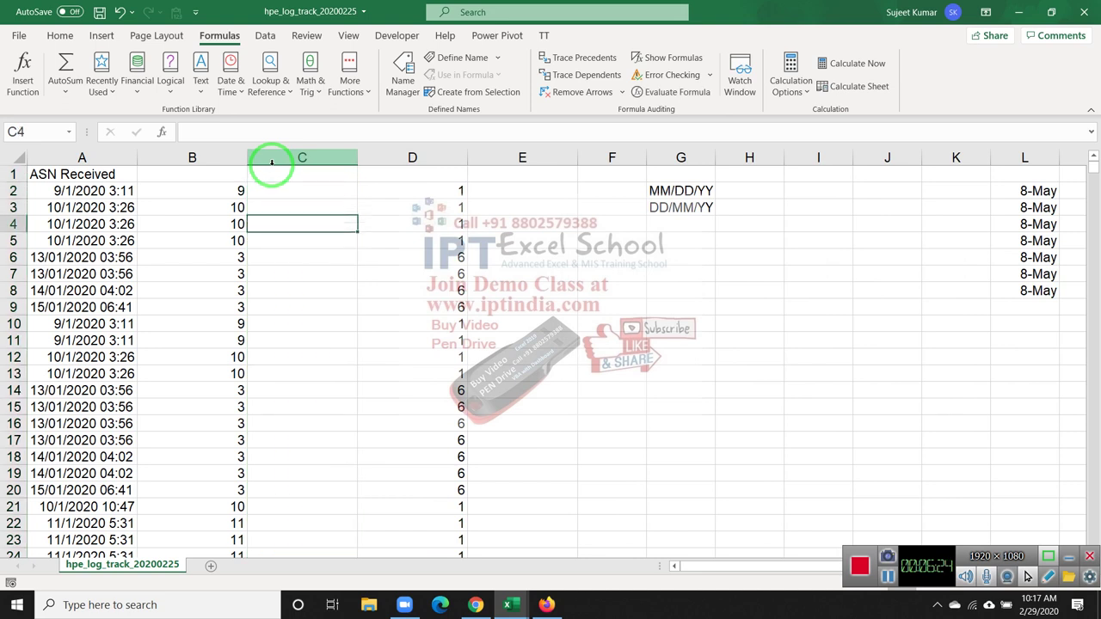
key(Down)
key(Down)
text(=LE)
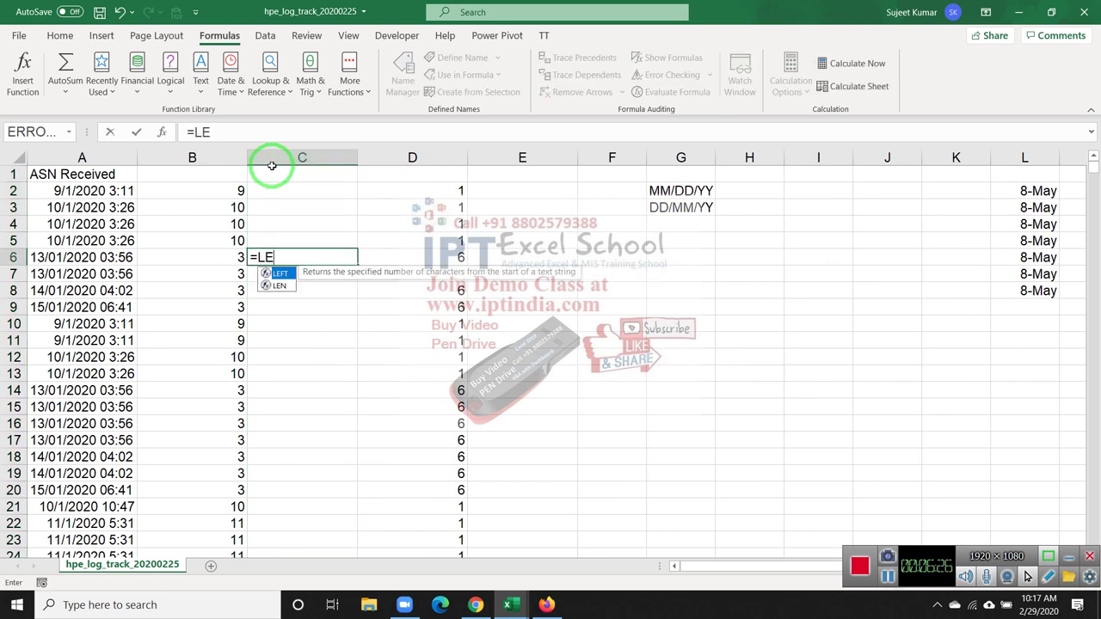
key(Tab)
key(Left)
key(Left)
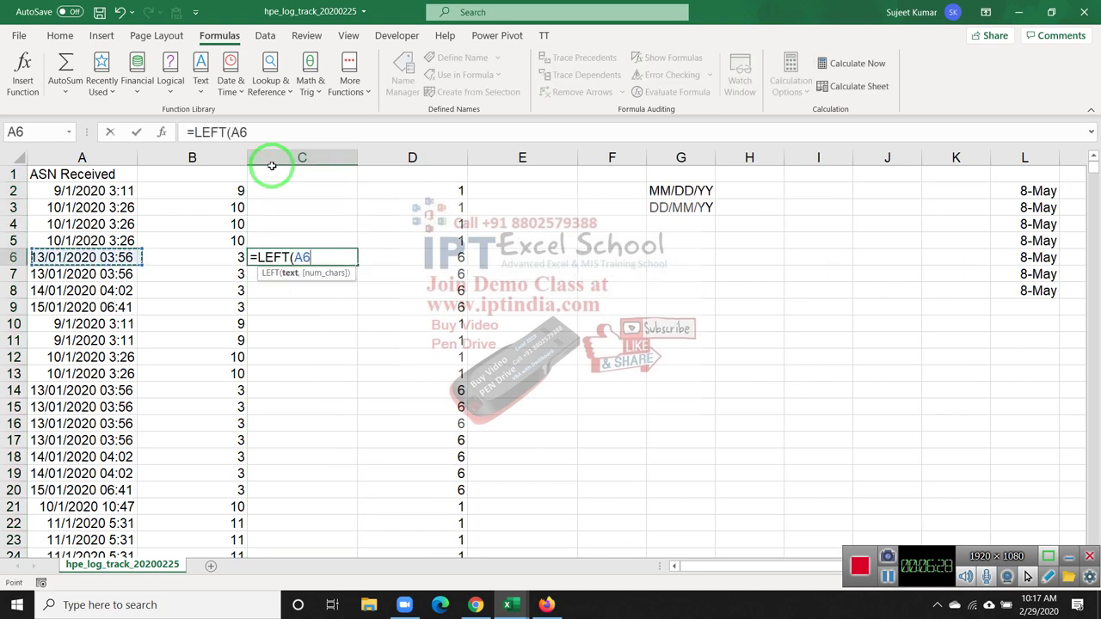
text(,)
key(Left)
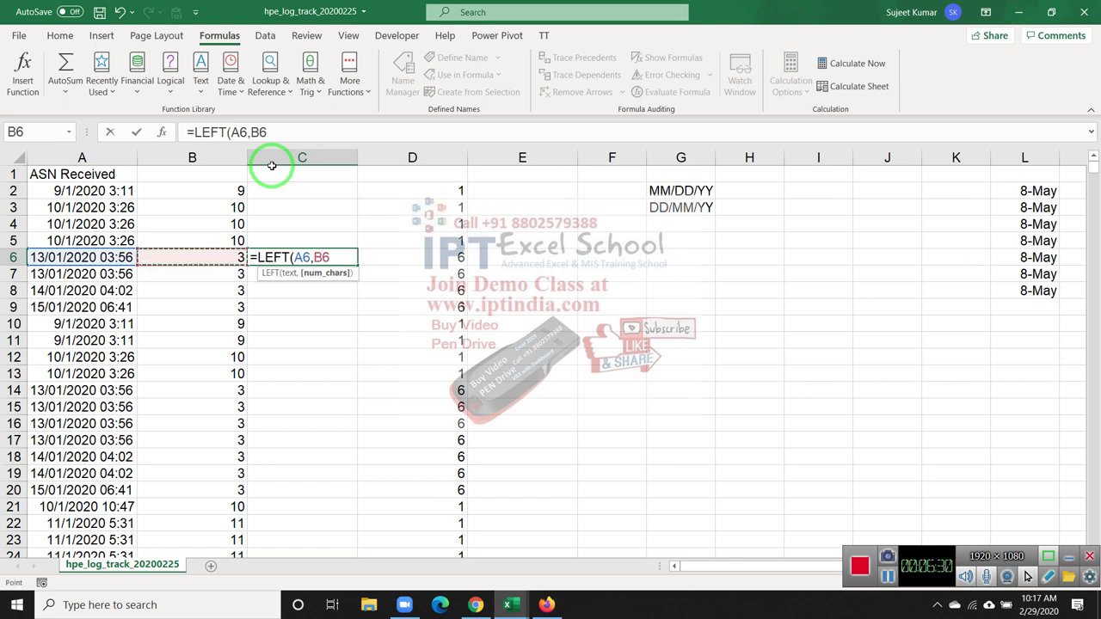
key(Return)
key(Up)
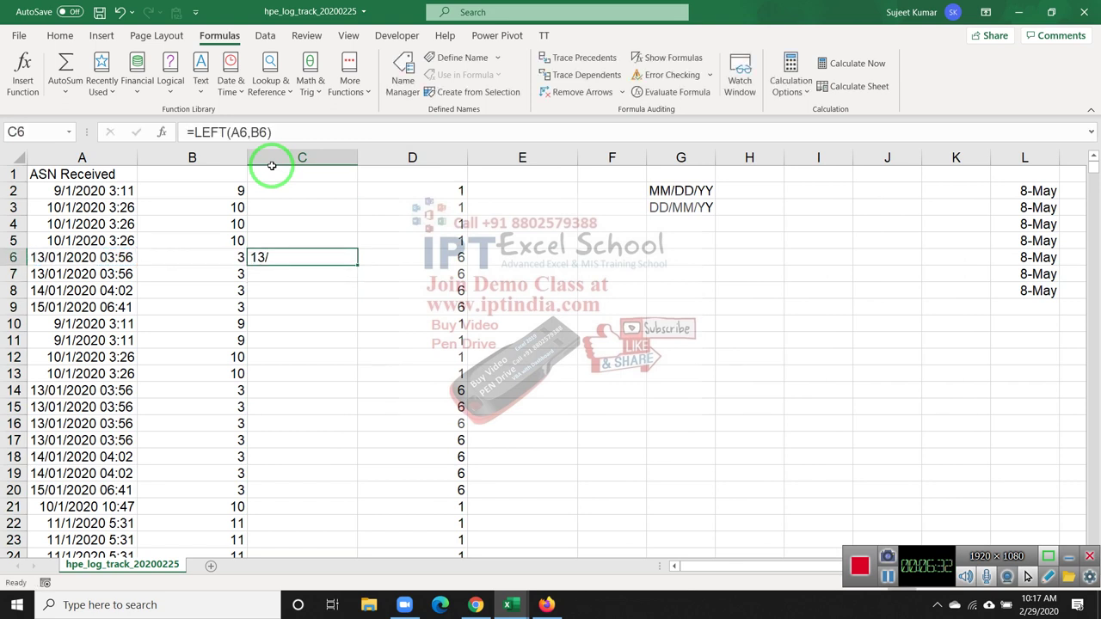
click(267, 133)
text(-1)
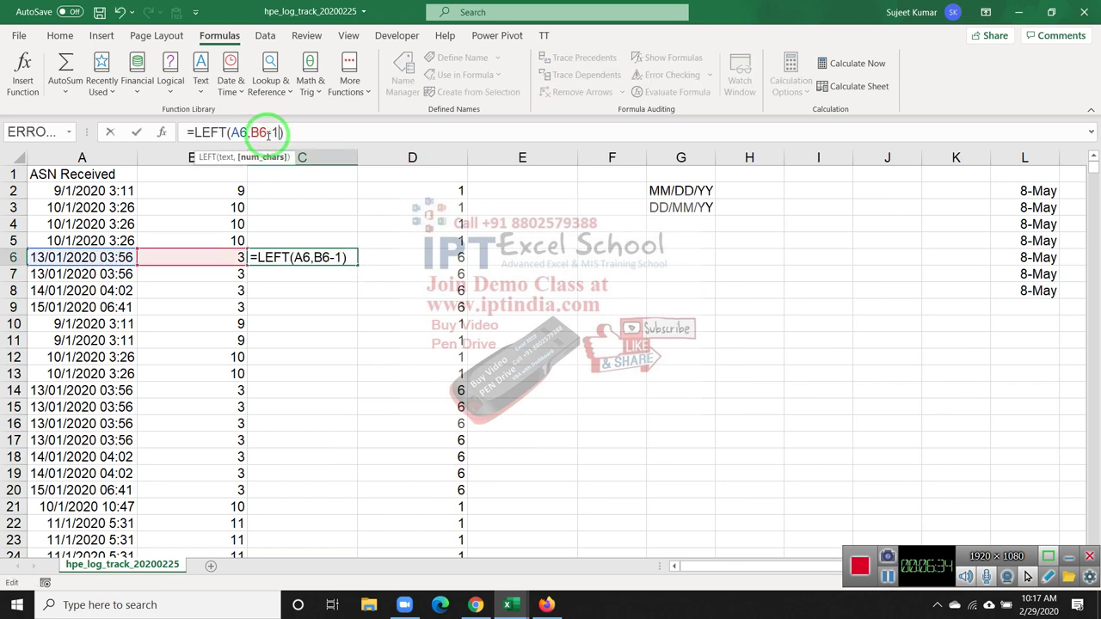
key(Return)
key(Up)
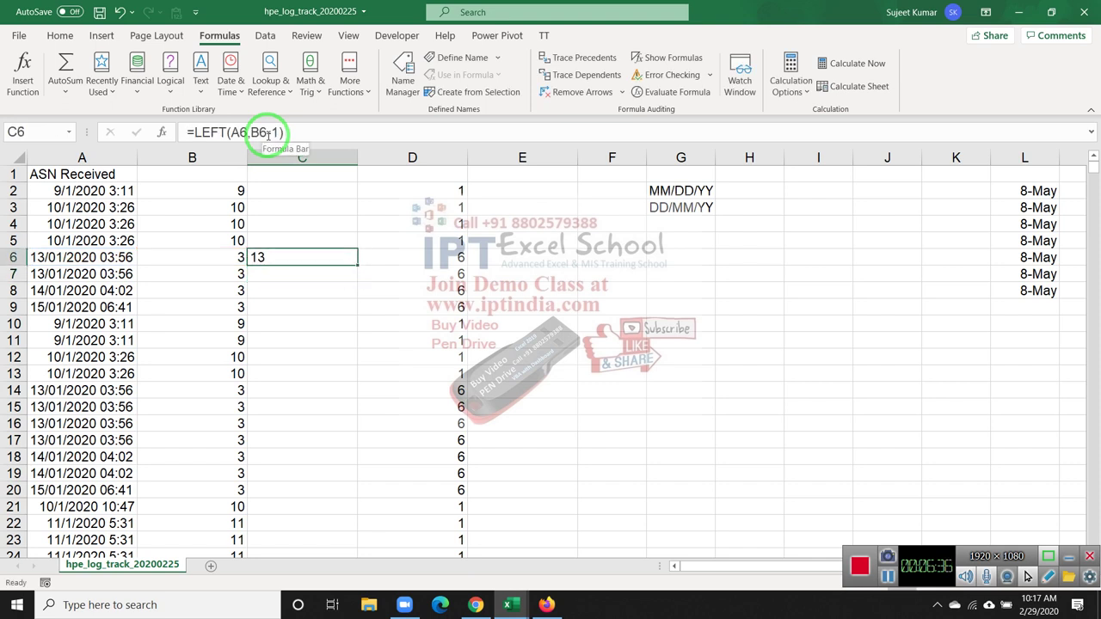
Step: Change B6 to =IFERROR(LEFT(A6,FIND("/",A6,1)-1),MONTH(A6)) so it returns 13
click(239, 262)
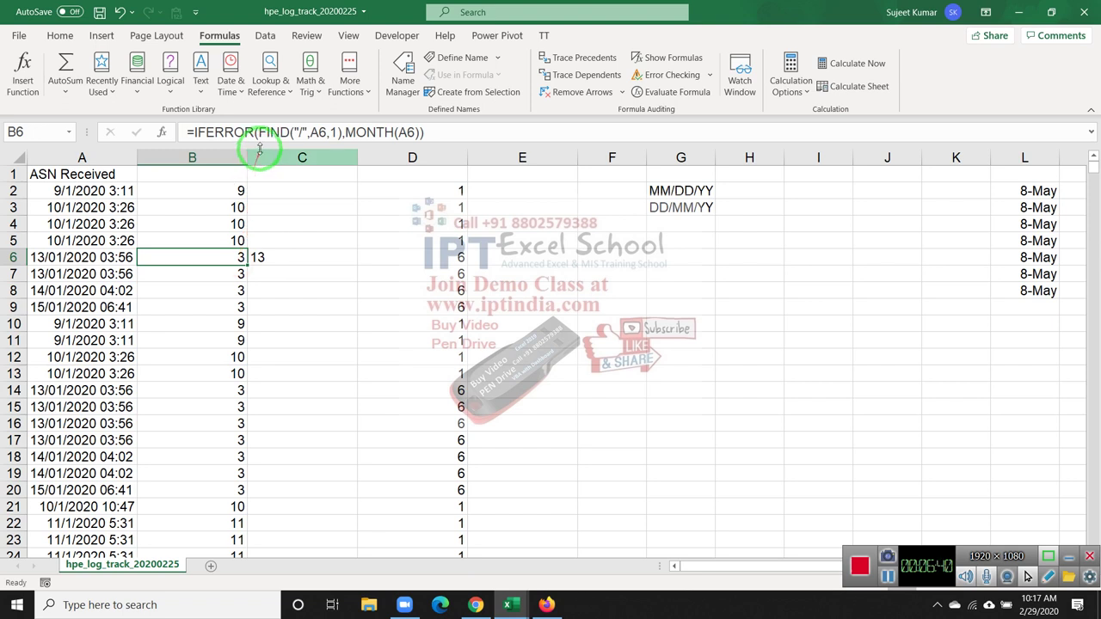
click(267, 131)
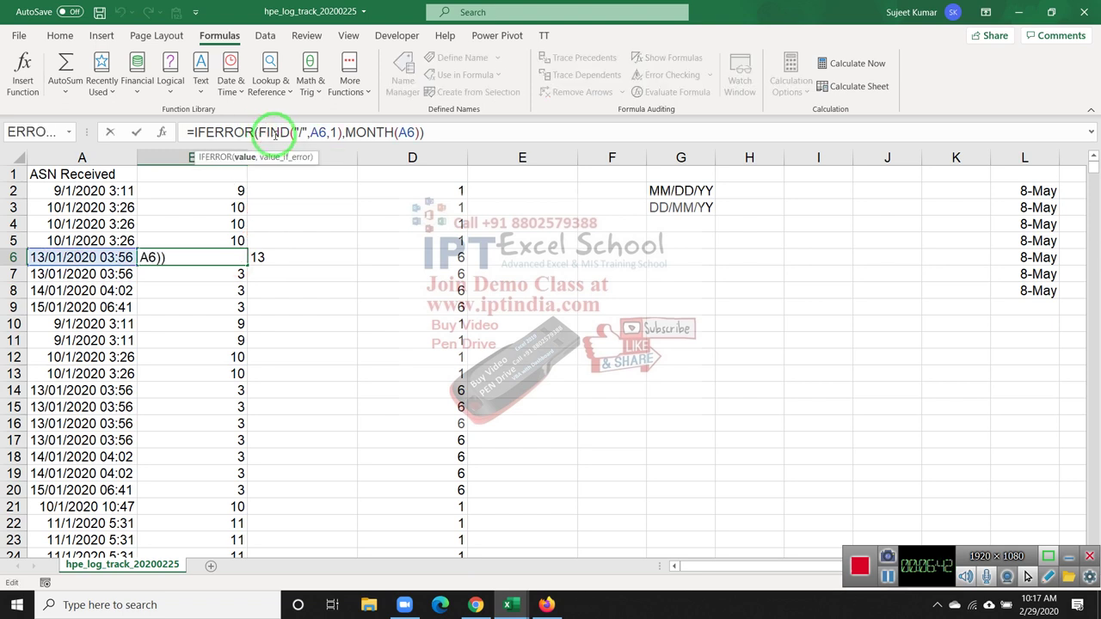
text(LEF)
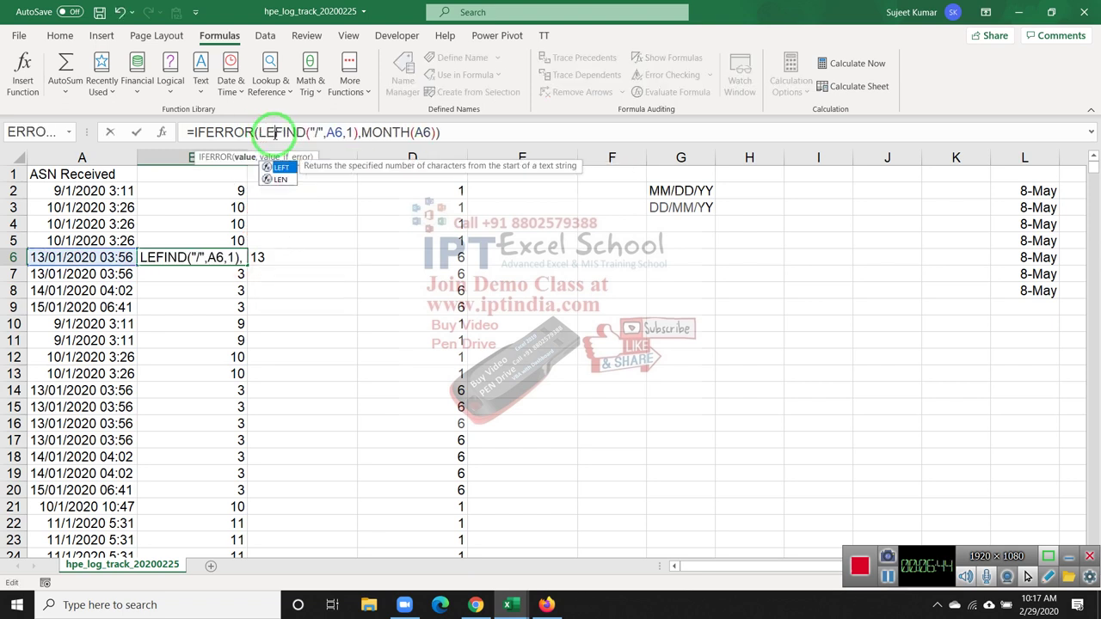
text(T()
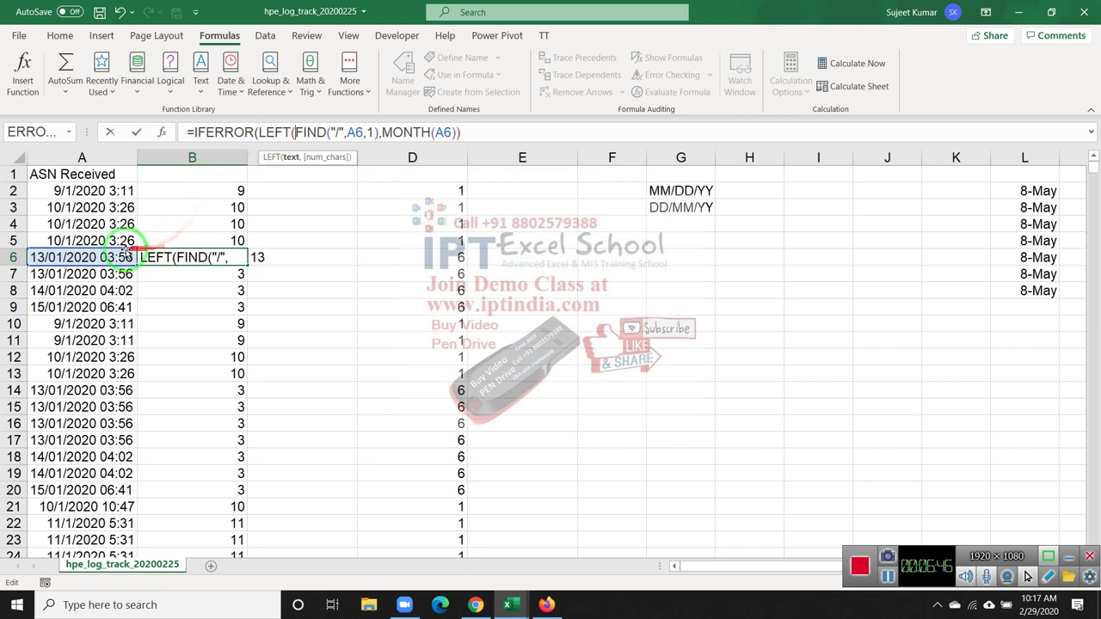
click(117, 257)
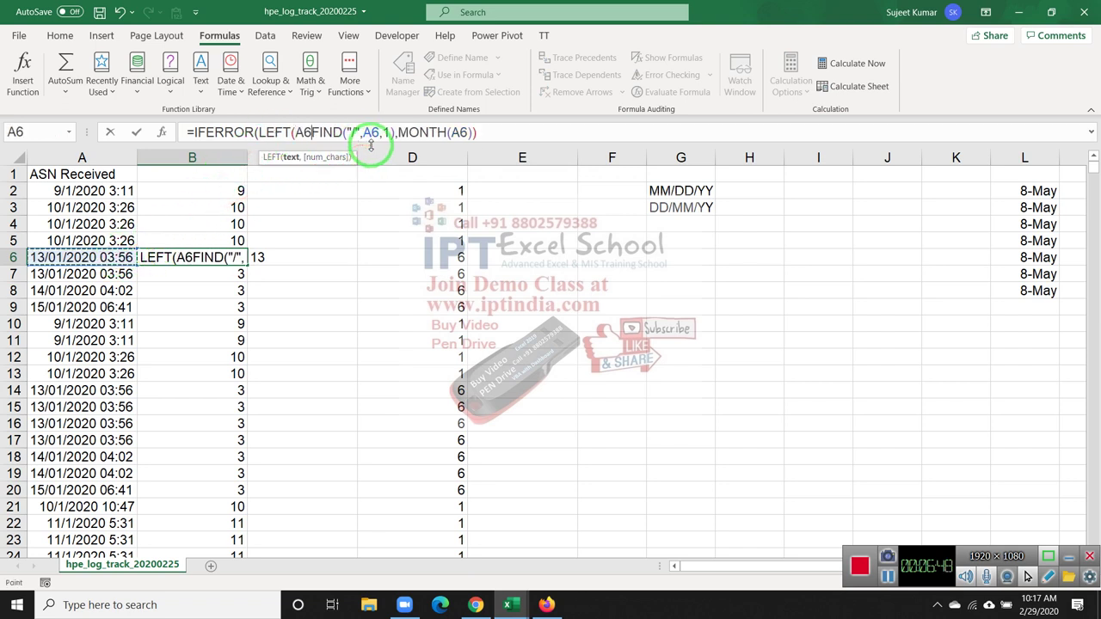
text(,)
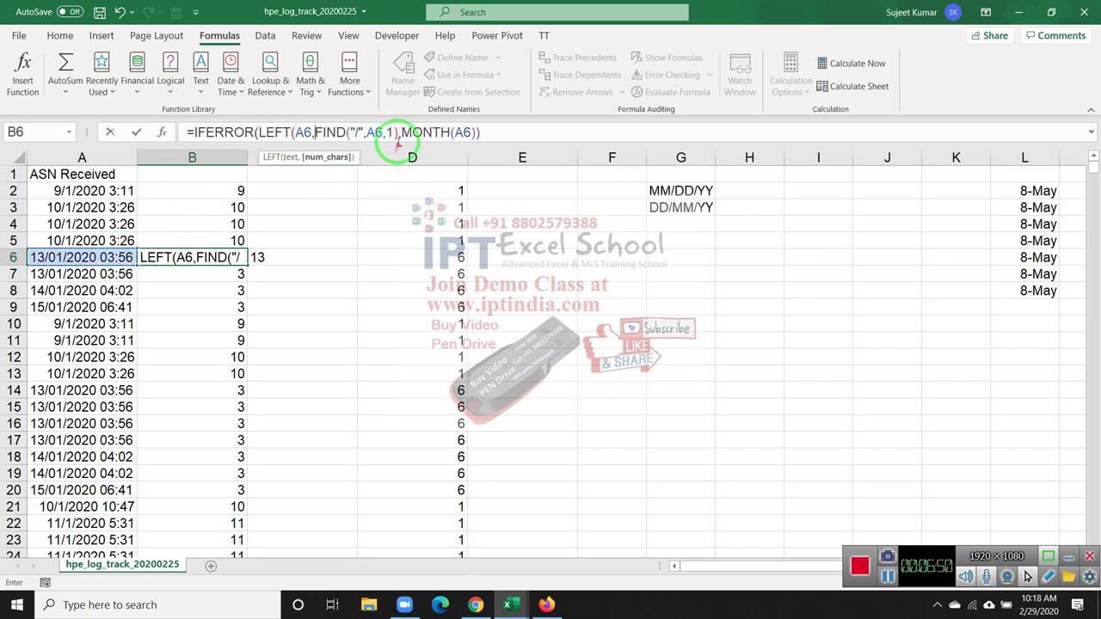
click(397, 133)
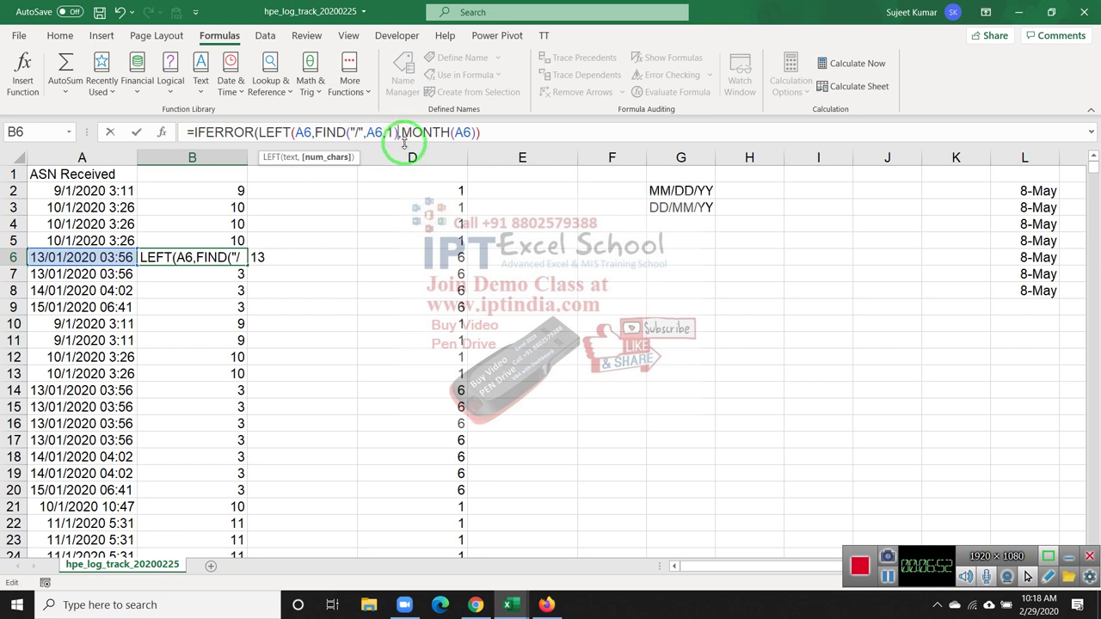
text(-1)
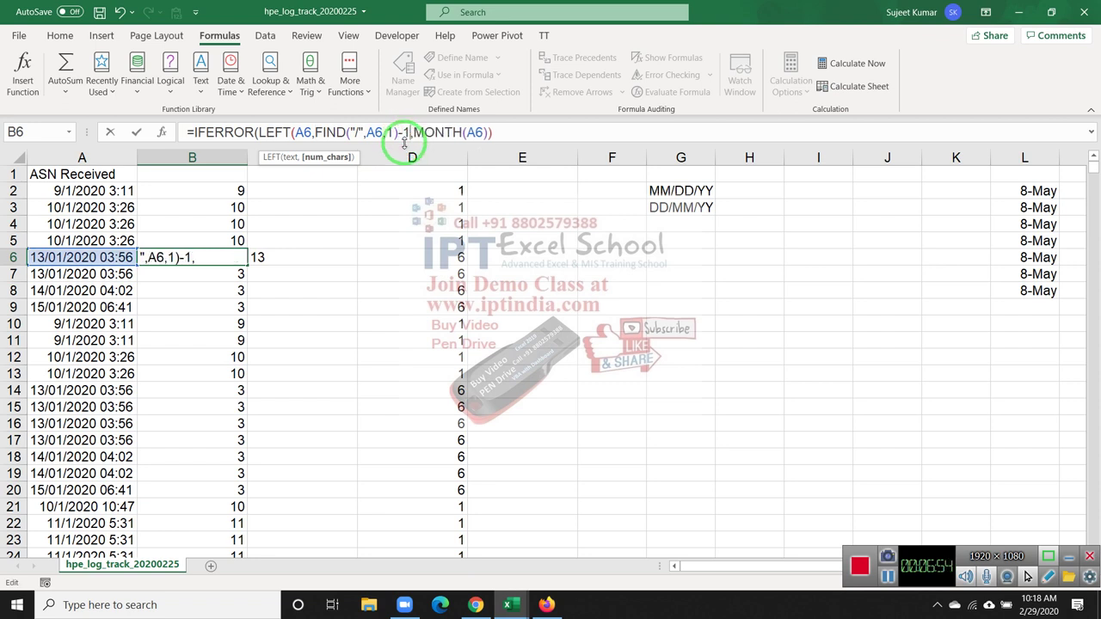
text())
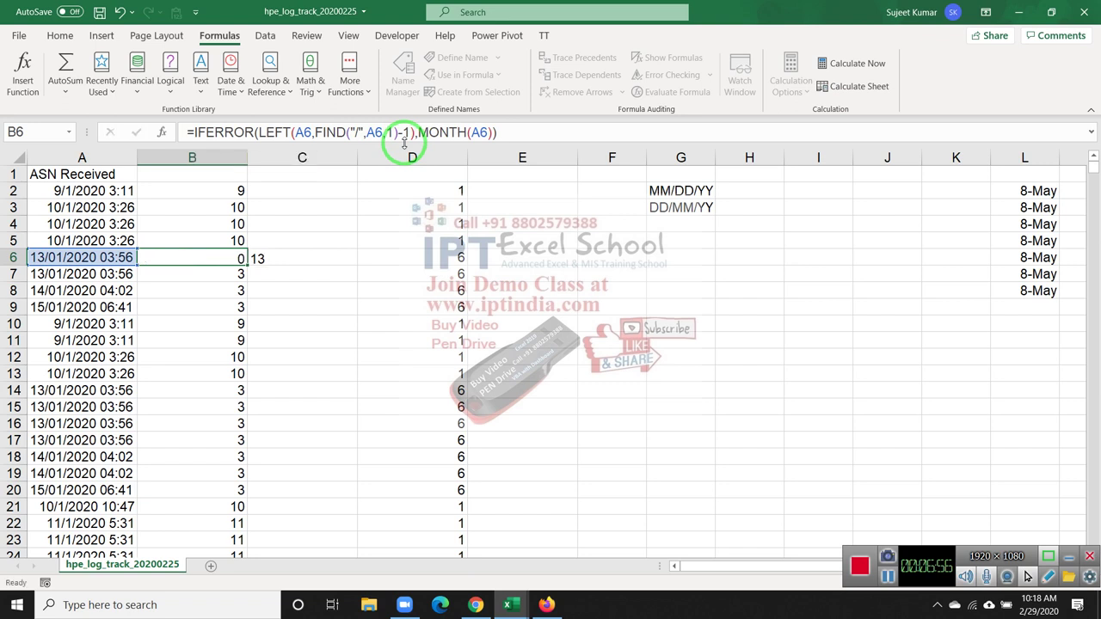
key(Return)
key(Up)
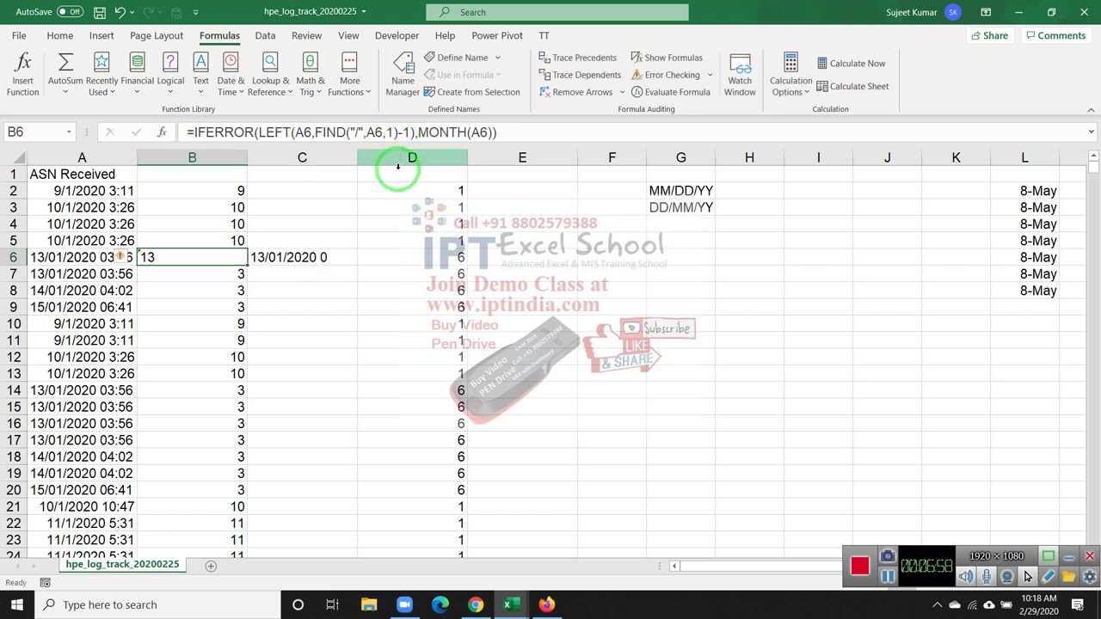
Step: Copy the B6 formula up to B2 and fill it down all of column B
drag(246, 265, 240, 190)
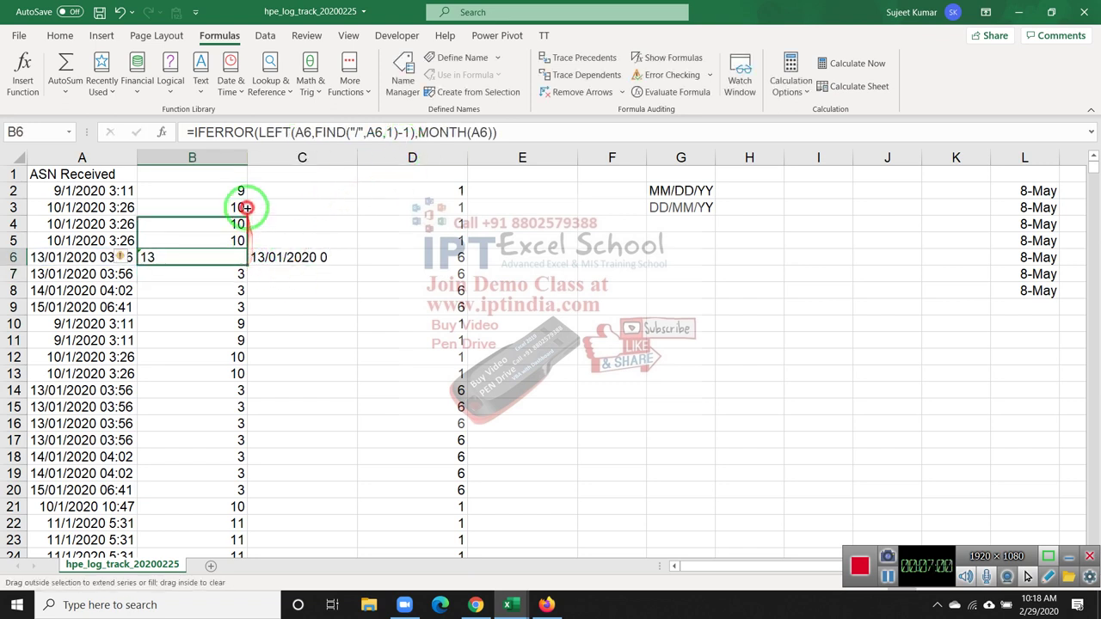
click(239, 190)
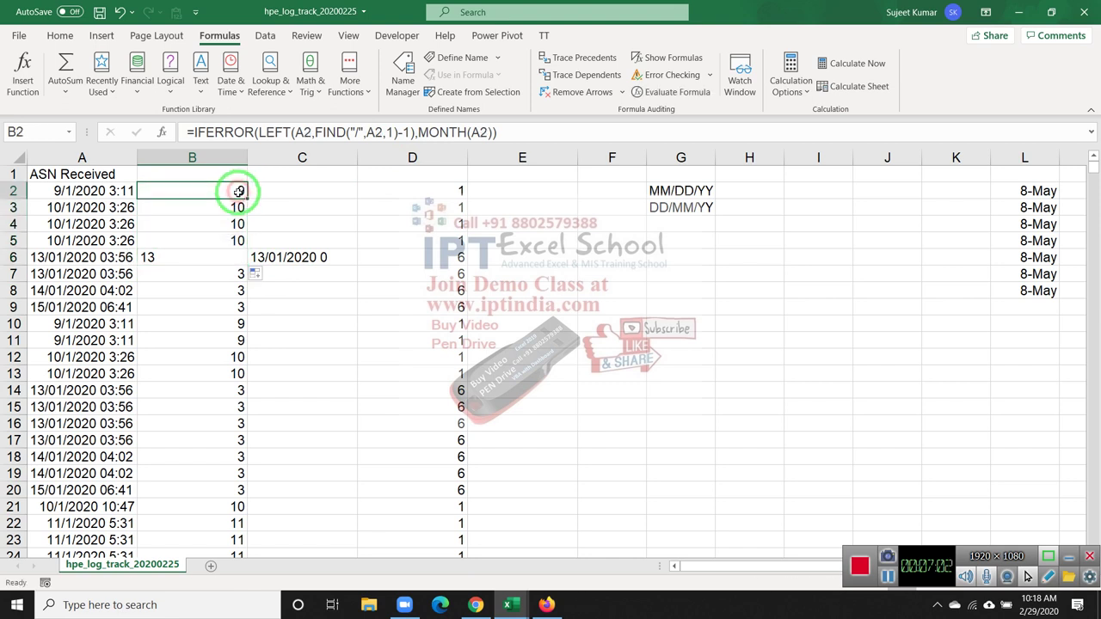
double_click(247, 197)
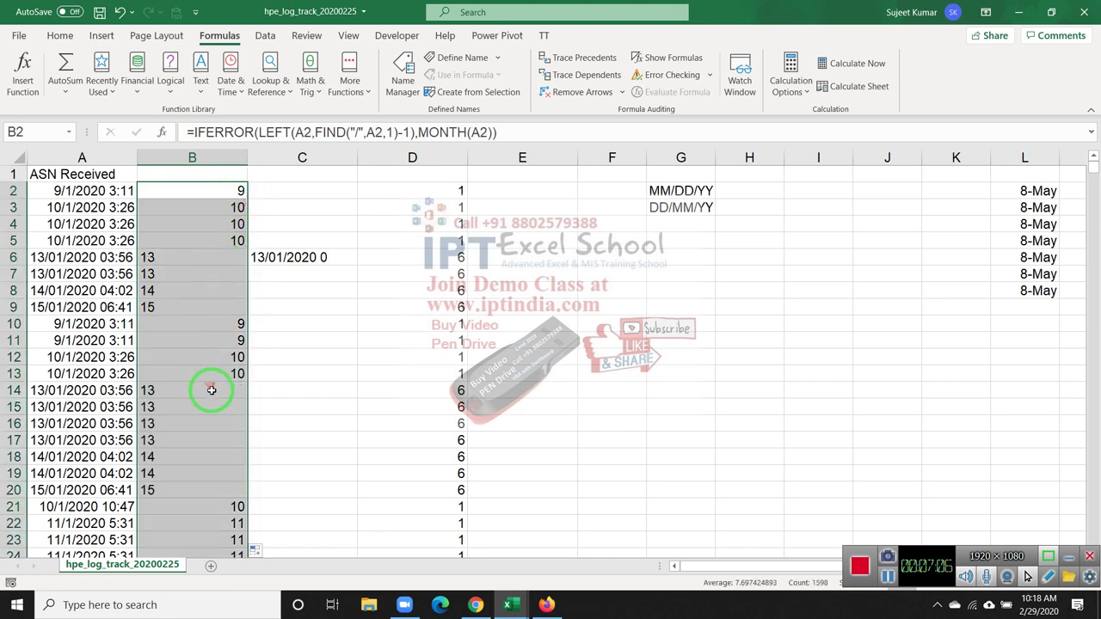
scroll(204, 387, down, 1)
scroll(206, 391, down, 4)
scroll(211, 400, down, 2)
scroll(211, 400, up, 4)
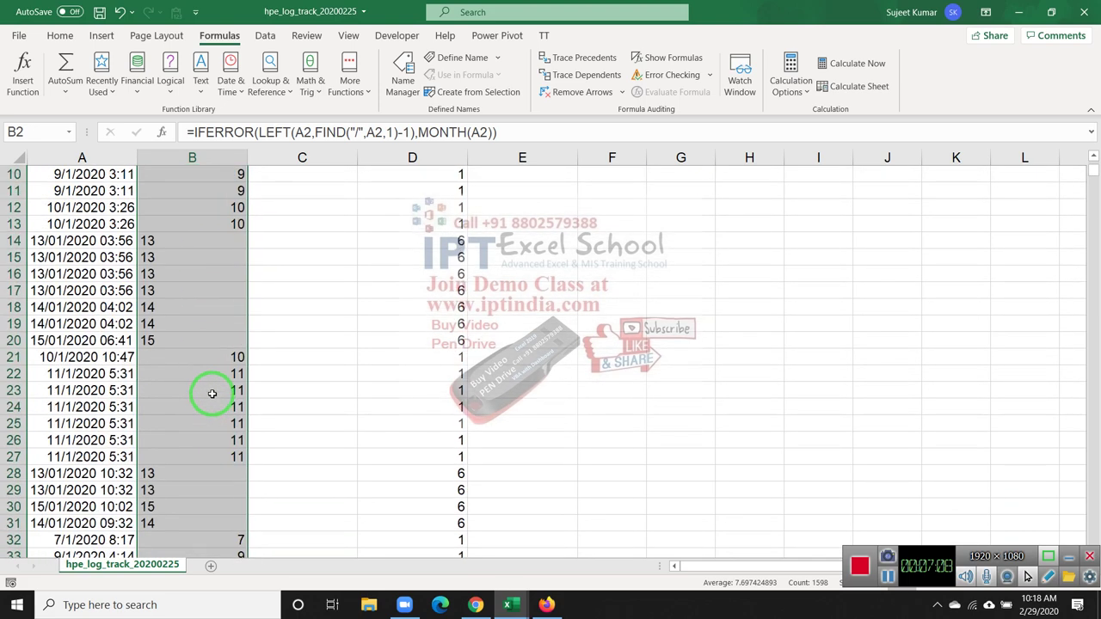
scroll(258, 172, up, 3)
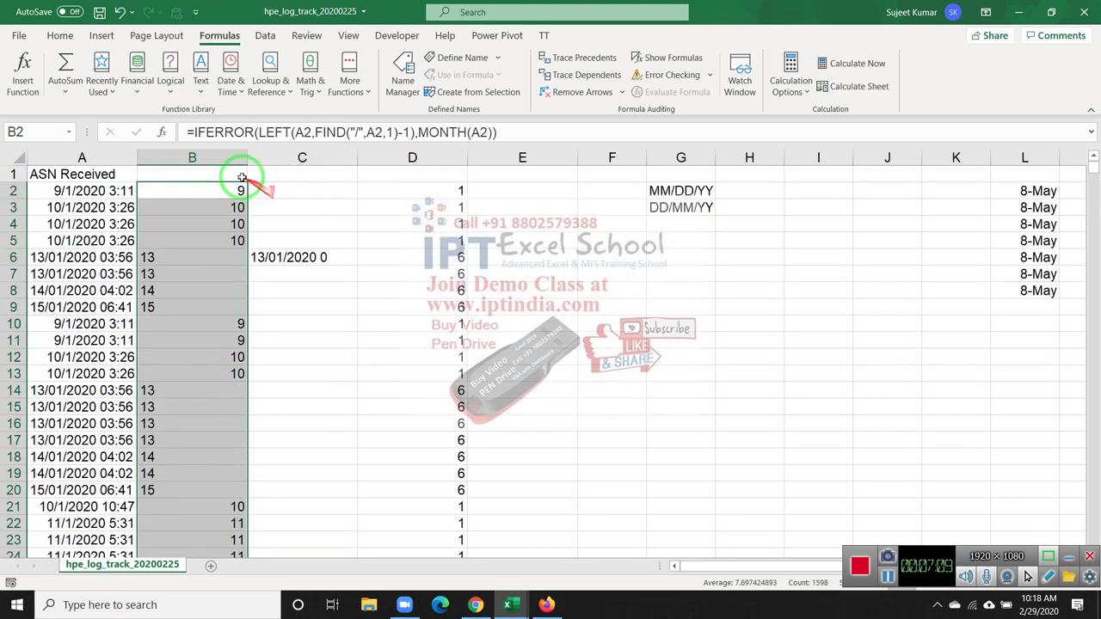
Step: Left-align the values in column B
click(59, 35)
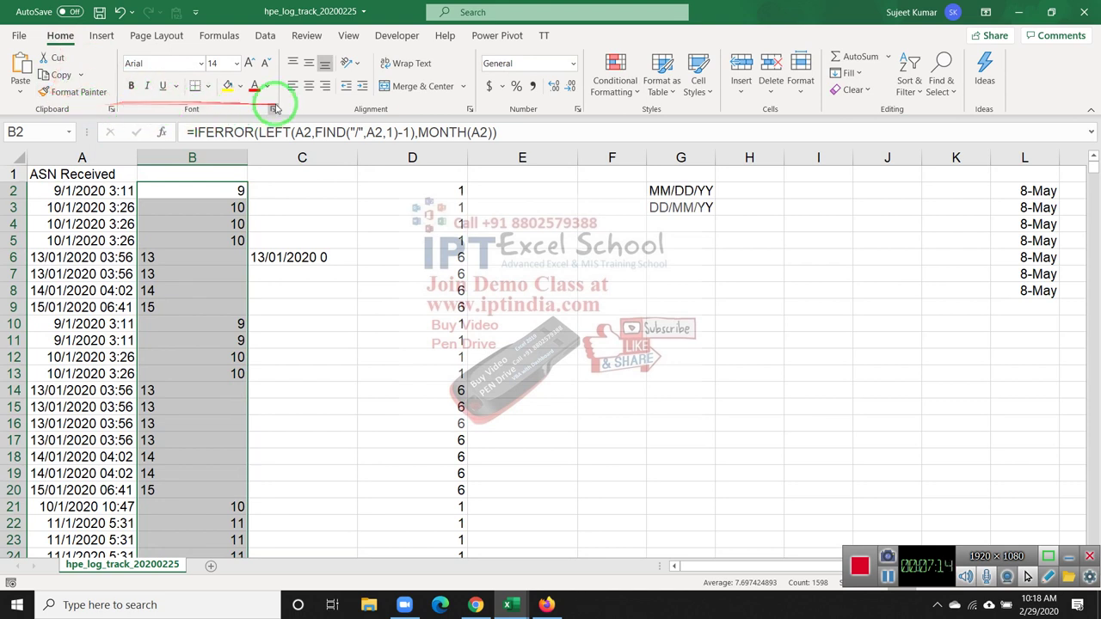
click(292, 86)
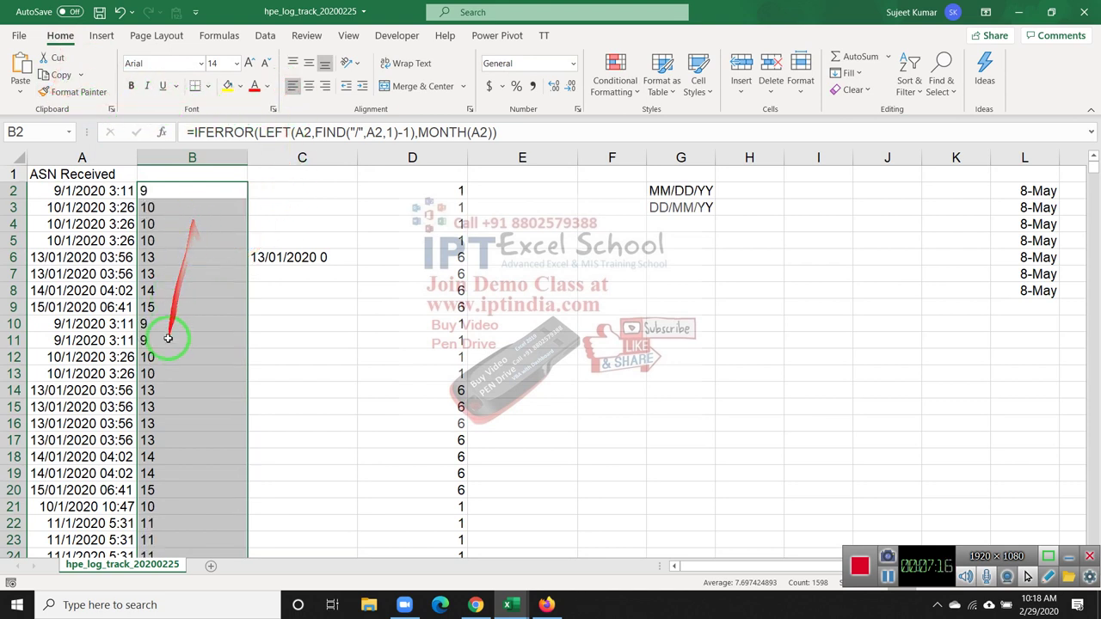
click(295, 223)
click(301, 256)
Step: Clear C6 and paste the IFERROR helper formulas back down column C
key(Delete)
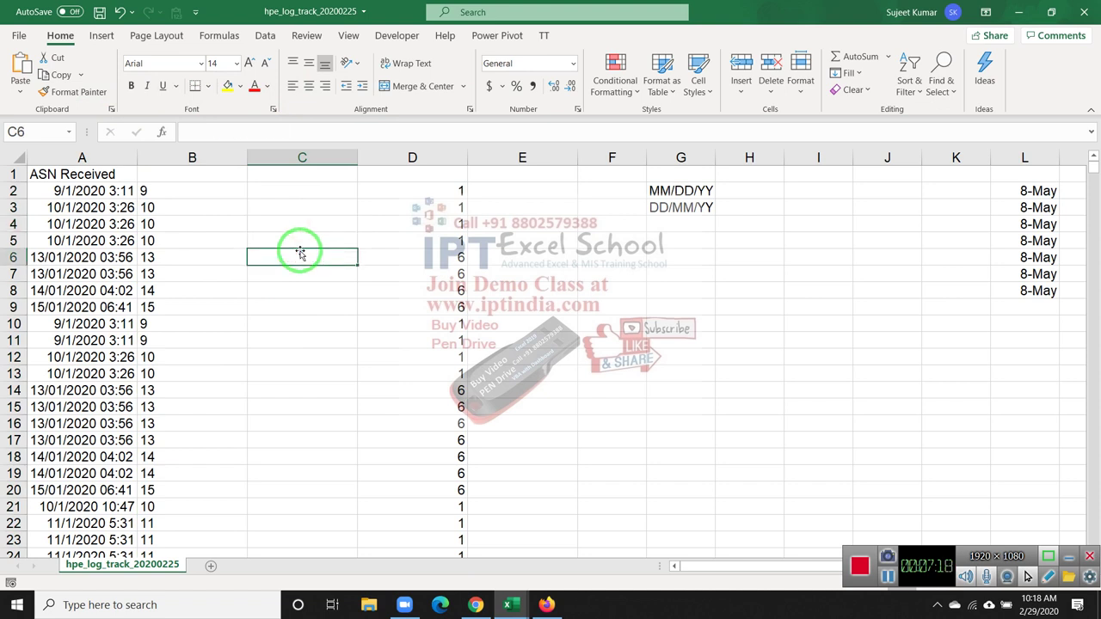
key(ctrl+space)
key(ctrl+v)
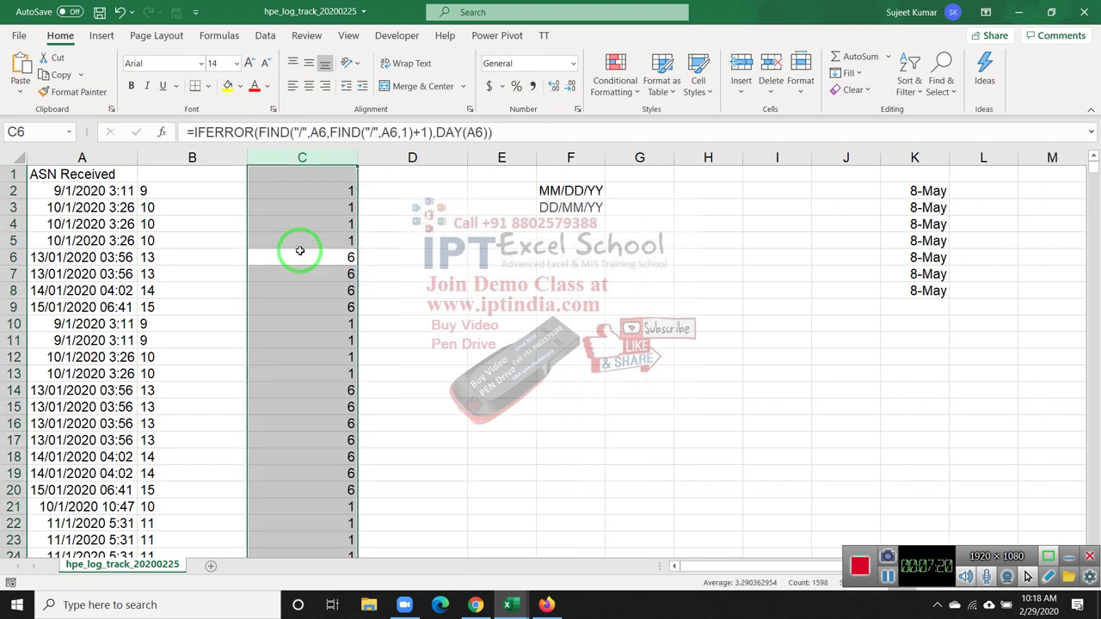
key(Up)
key(Up)
key(Up)
key(Up)
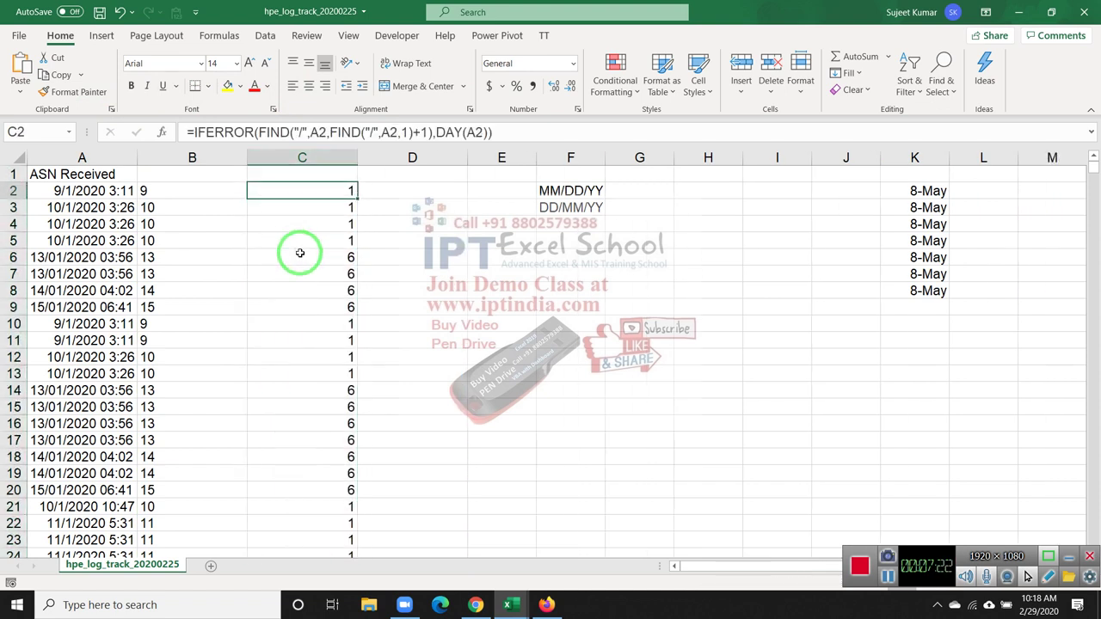
drag(300, 250, 226, 171)
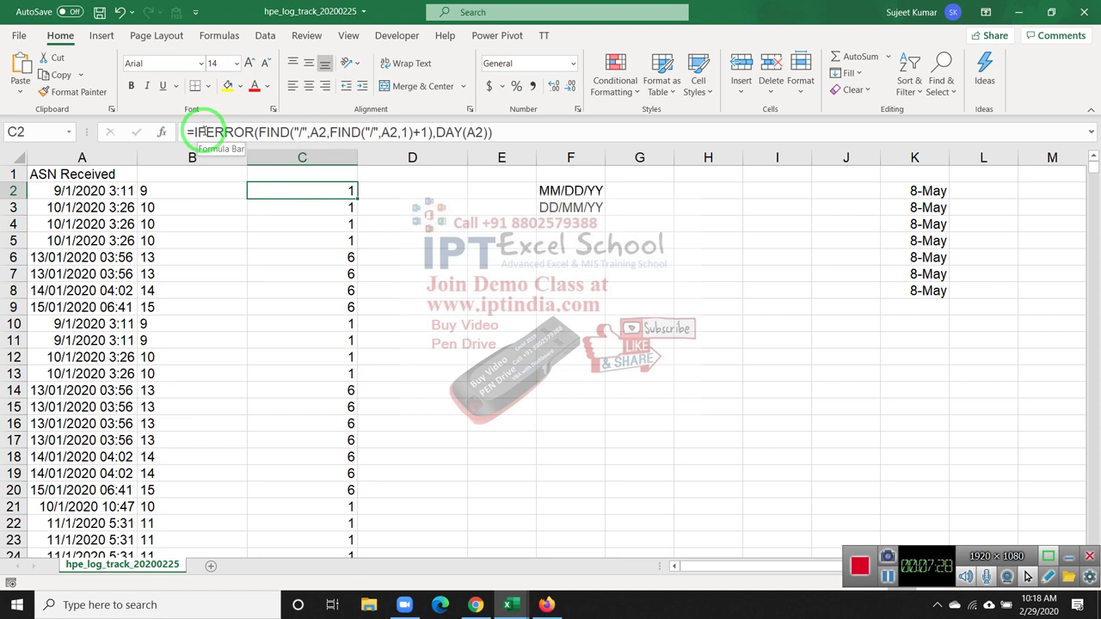
Step: Wrap C2's FIND part in MID(A2, ...,2) to take two characters from the text
mouse_move(204, 131)
mouse_down()
mouse_move(95, 499)
mouse_move(110, 327)
mouse_move(229, 167)
mouse_move(306, 135)
mouse_up()
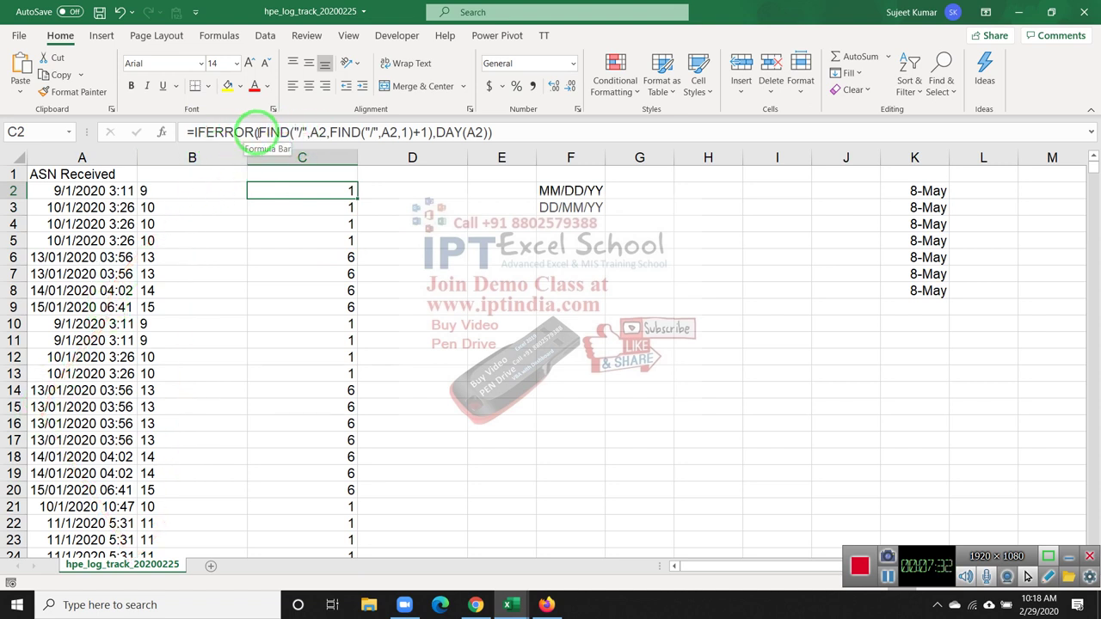
click(258, 132)
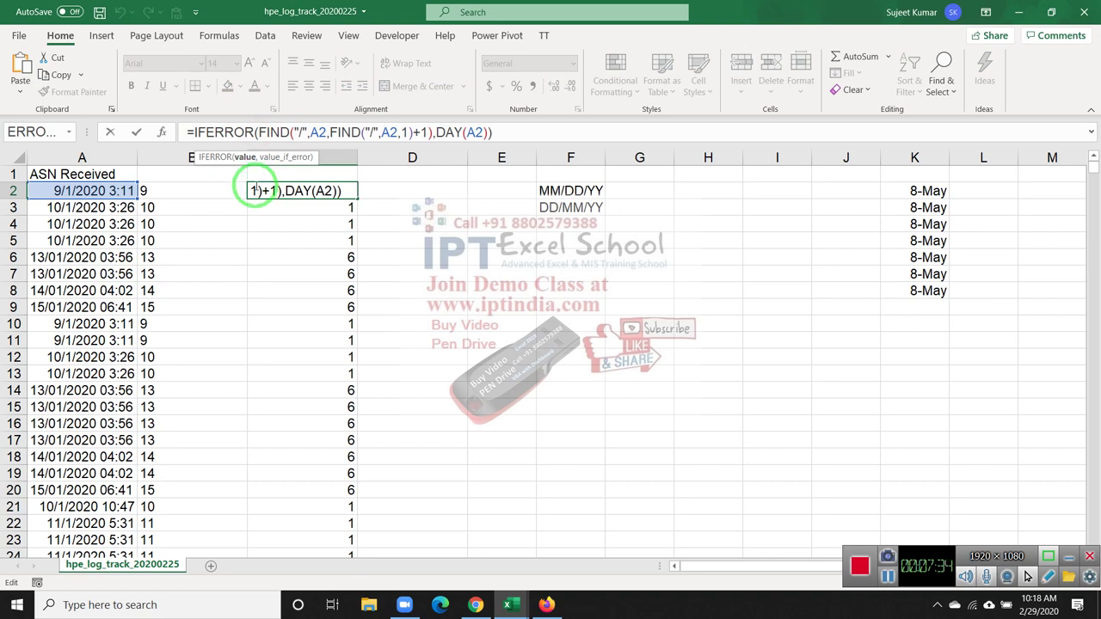
text(MID()
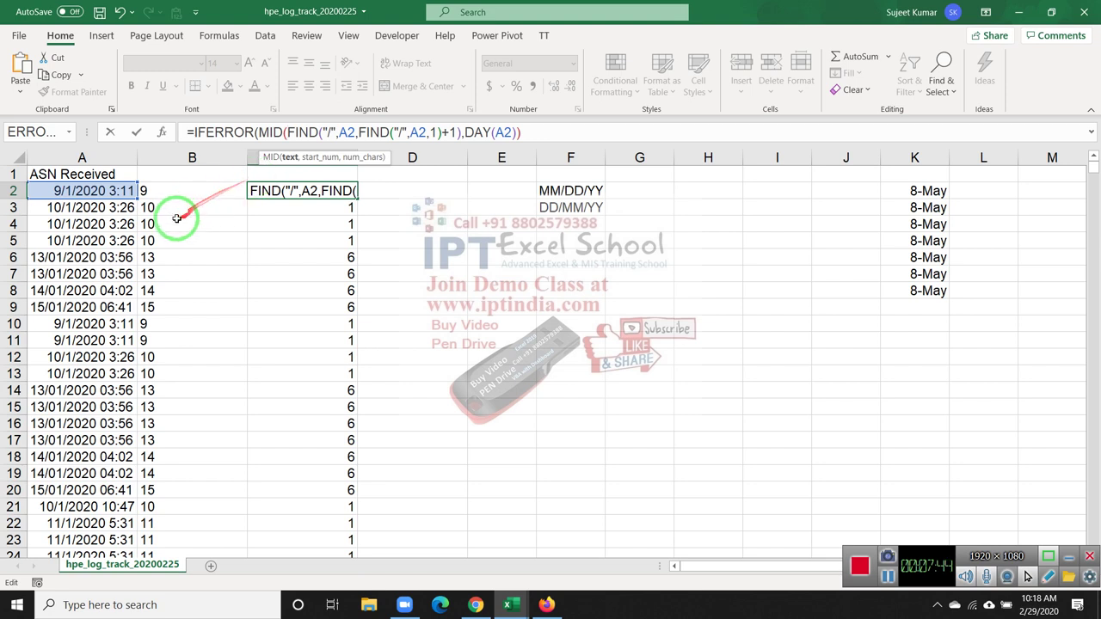
click(99, 191)
text(,)
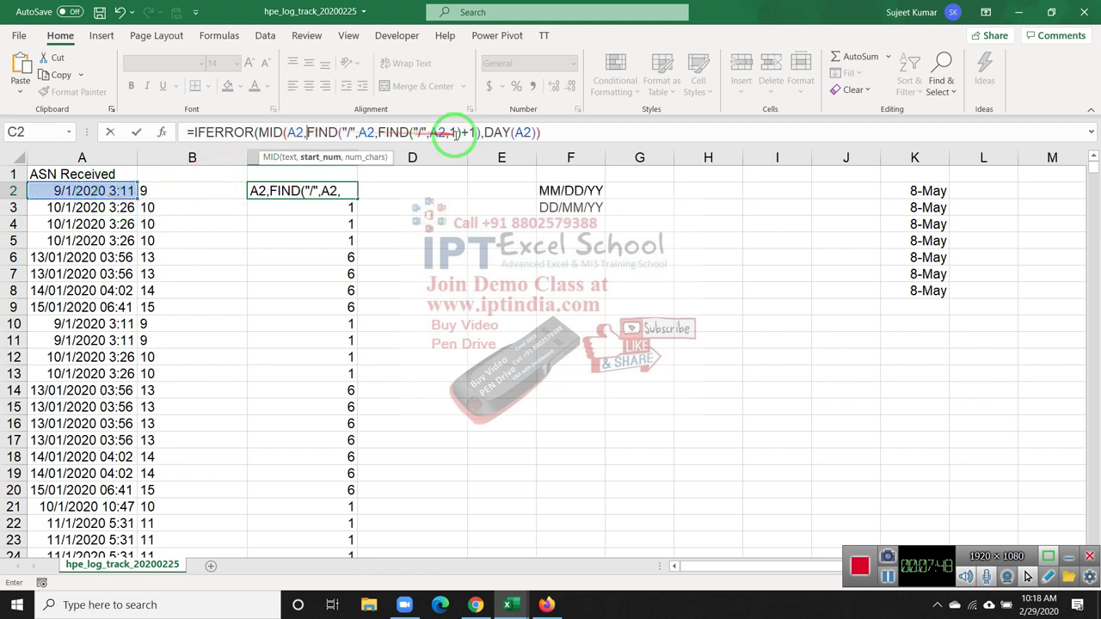
click(479, 132)
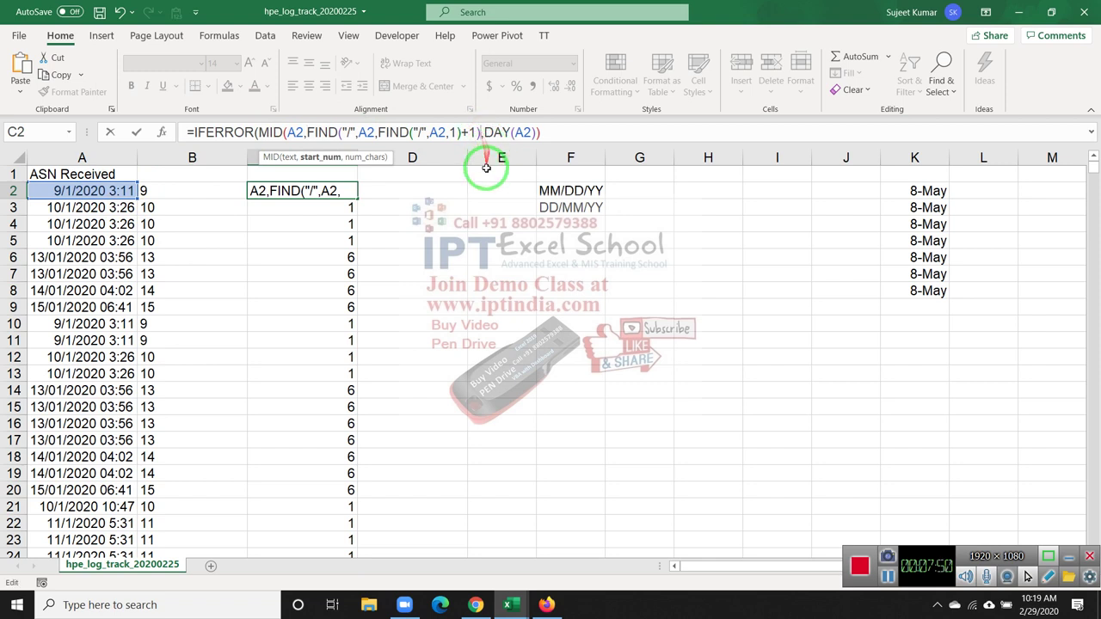
text(,)
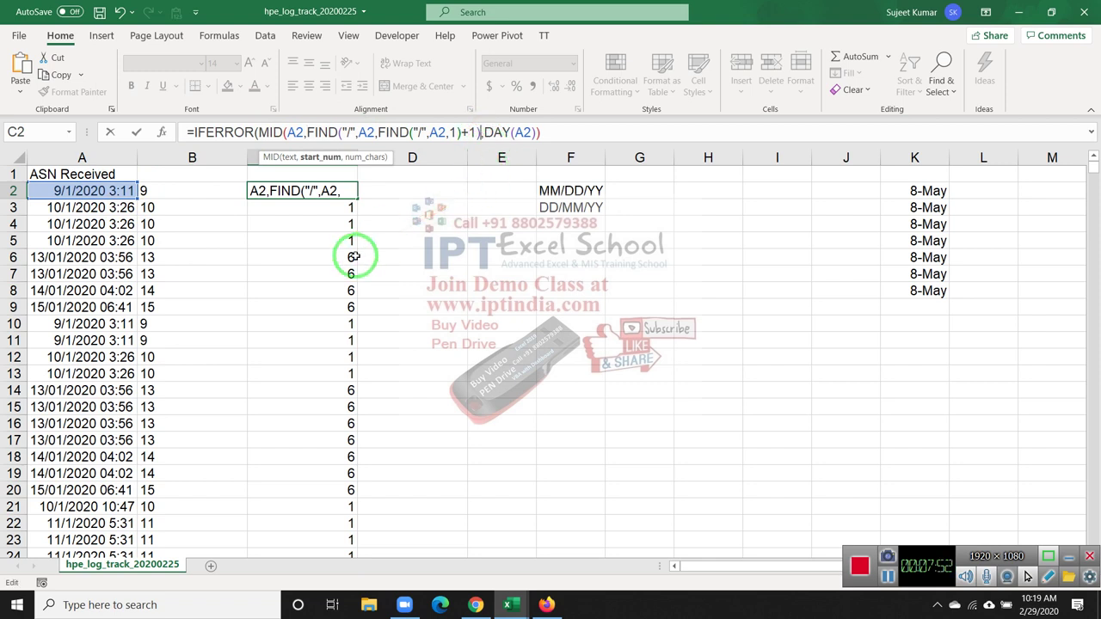
text(,2)
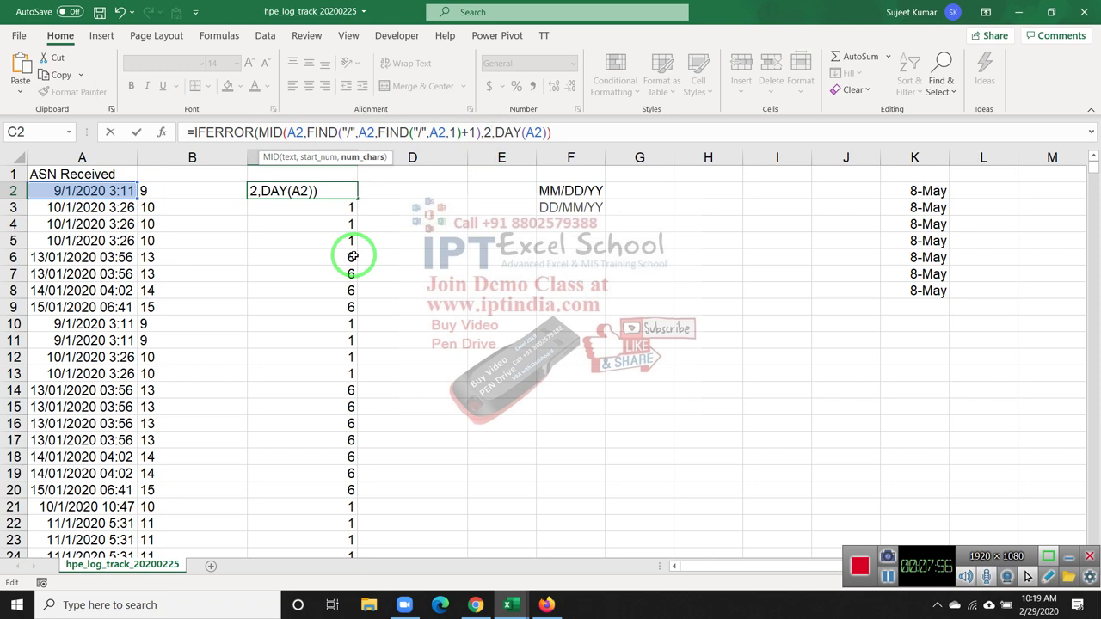
text())
key(Return)
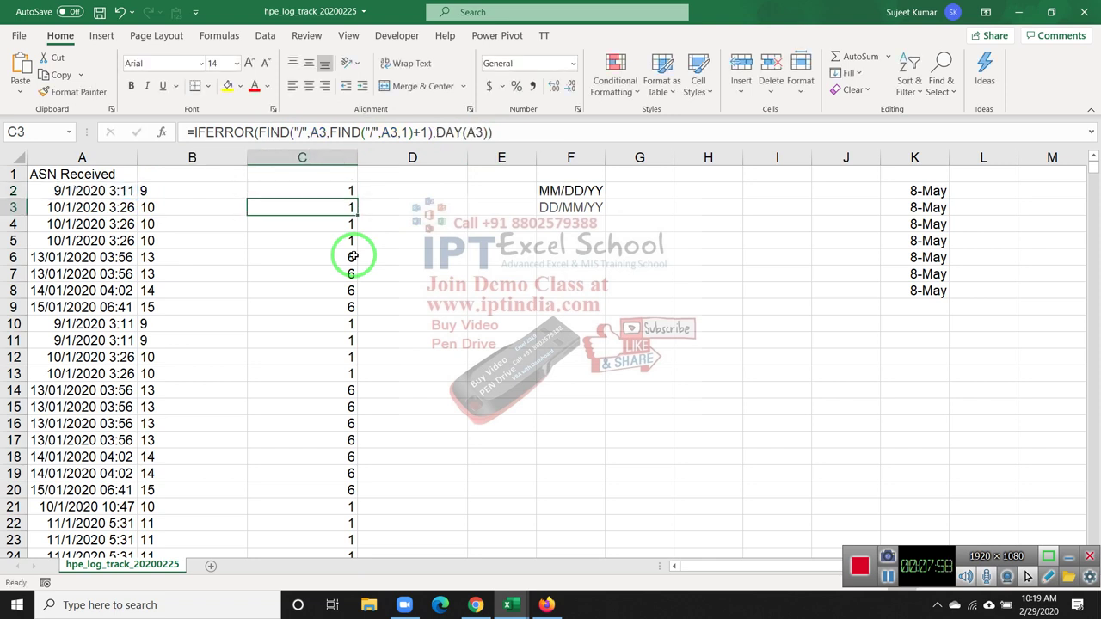
Step: Fill the C2 MID formula down column C and check the results
key(Up)
double_click(359, 200)
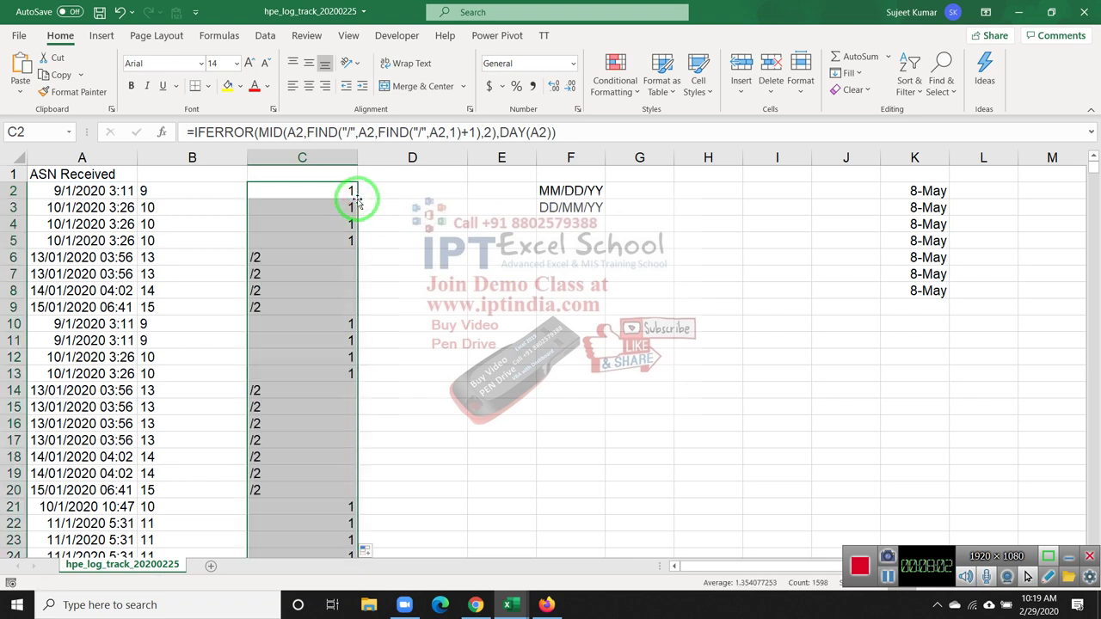
drag(350, 222, 334, 256)
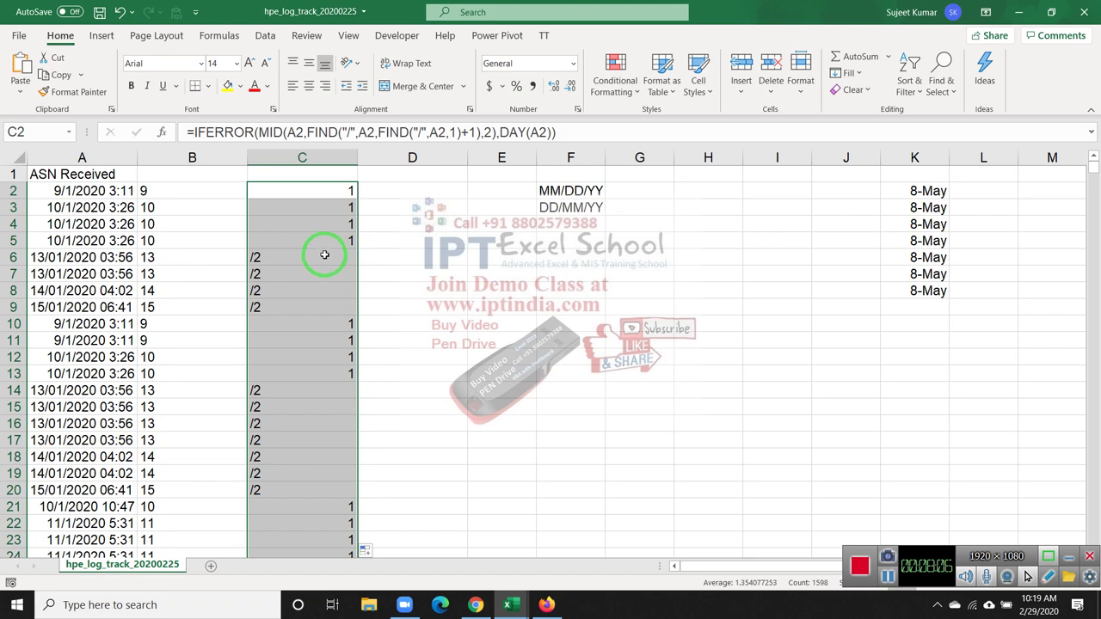
drag(322, 232, 321, 212)
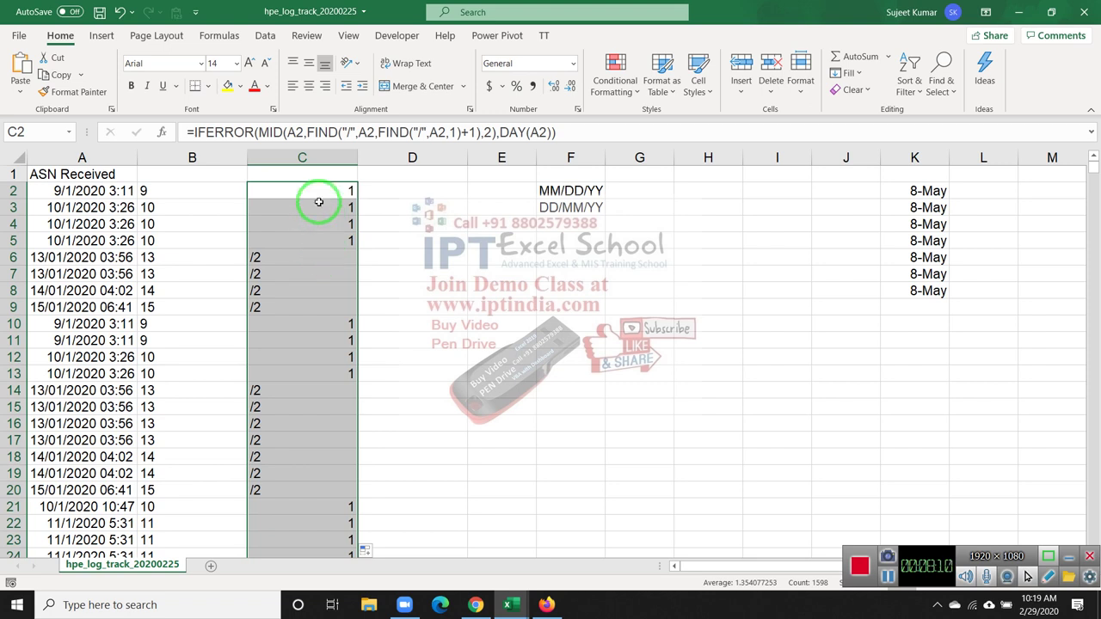
click(321, 189)
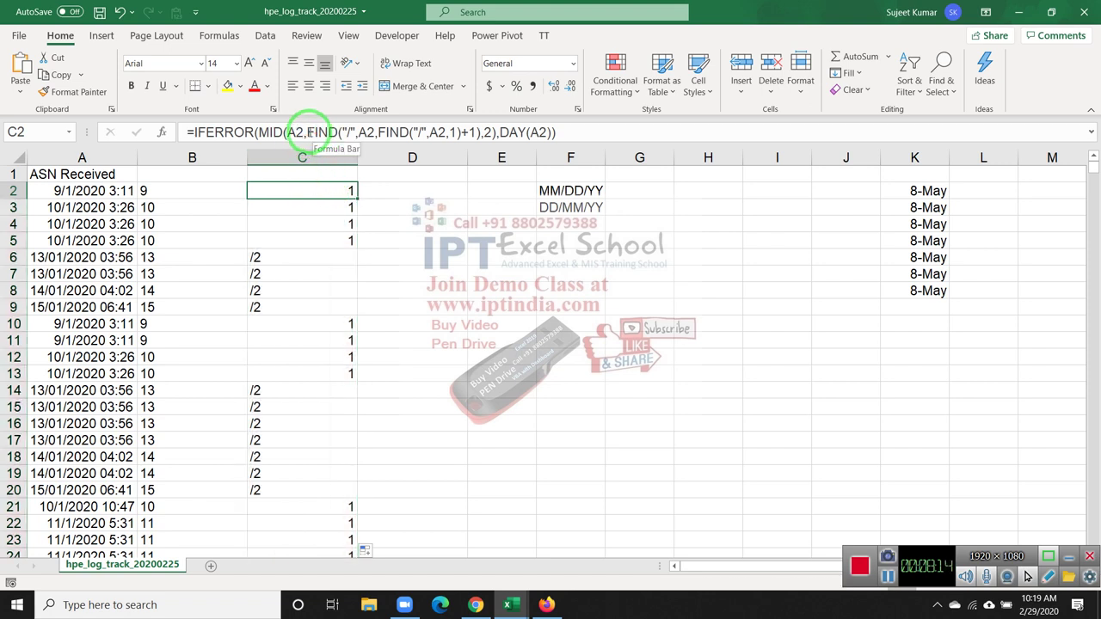
Step: Correct C2 to use MID(A2,FIND("/",A2,1)+1,2), starting after the first slash
drag(307, 132, 479, 133)
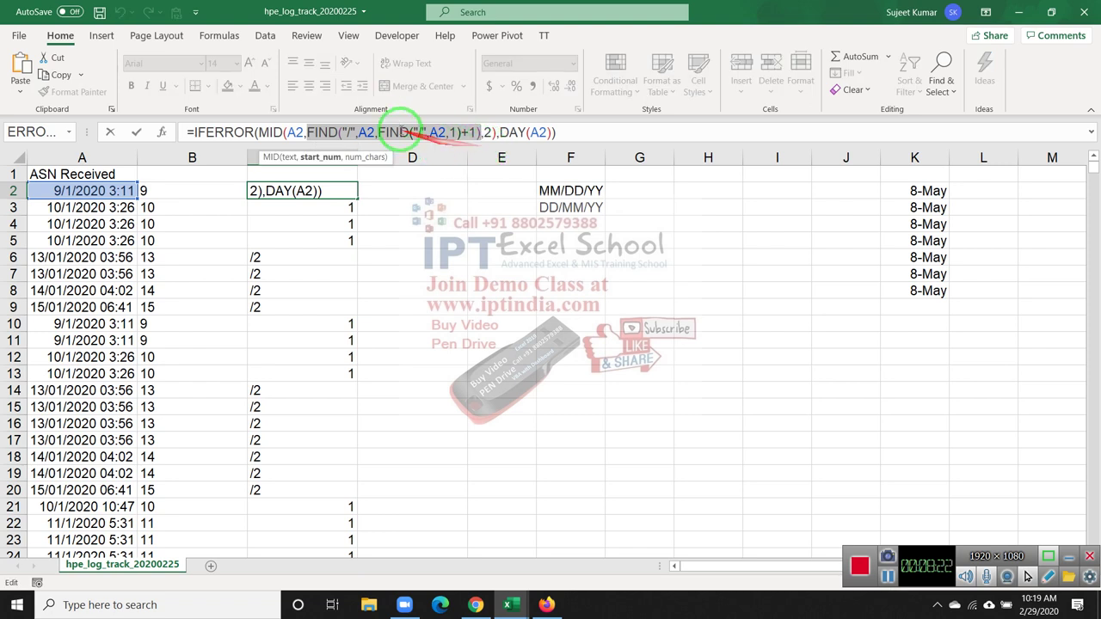
click(380, 133)
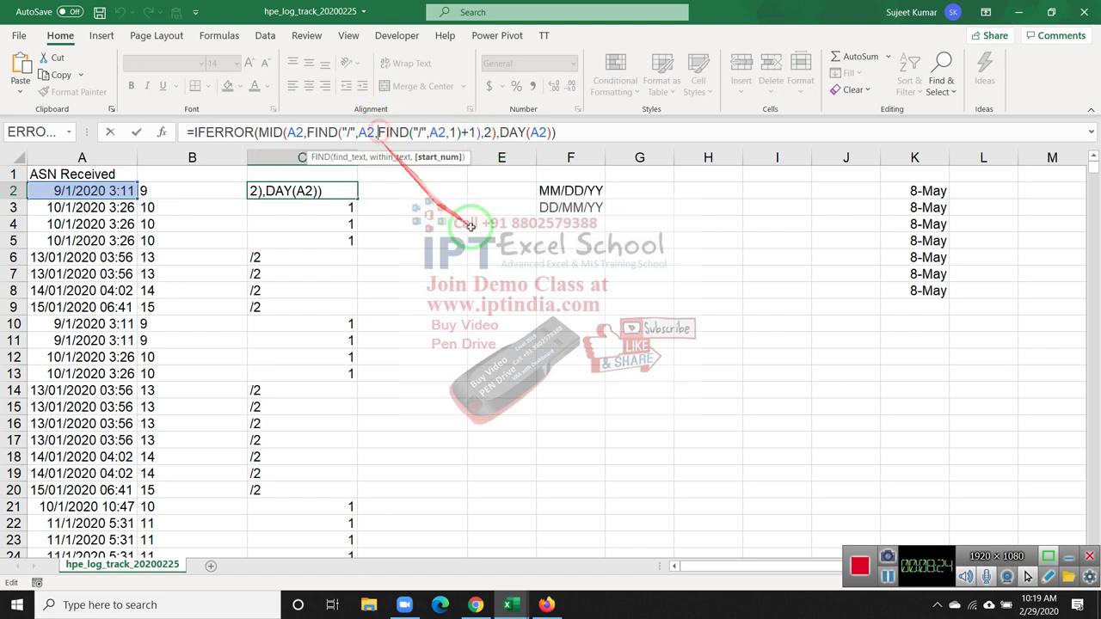
key(BackSpace)
key(BackSpace)
key(BackSpace)
key(BackSpace)
key(BackSpace)
key(BackSpace)
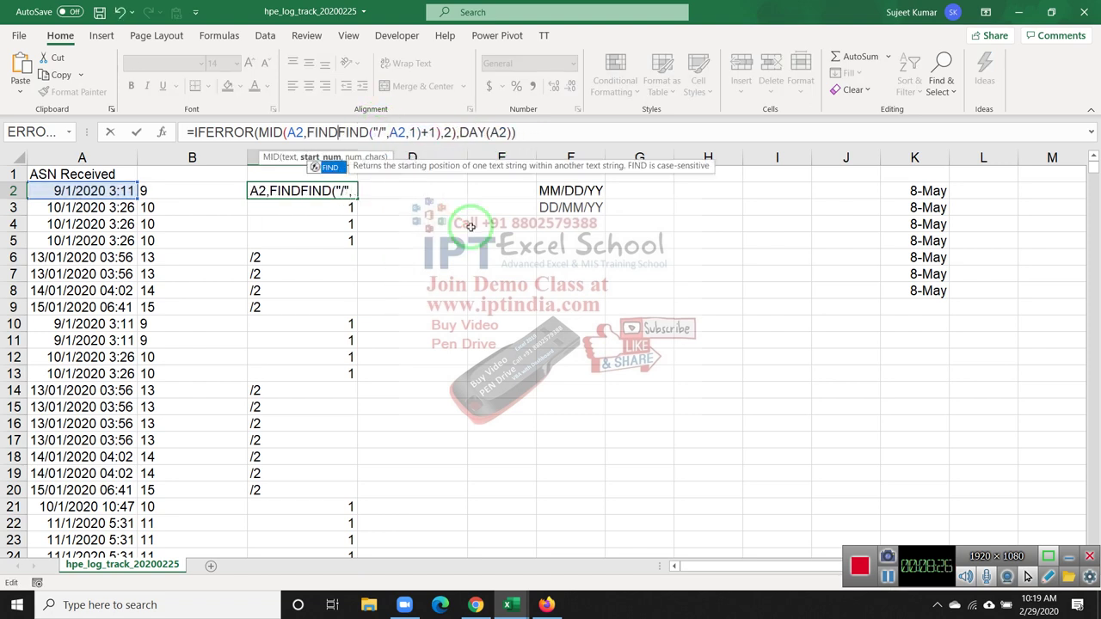
text(F)
key(BackSpace)
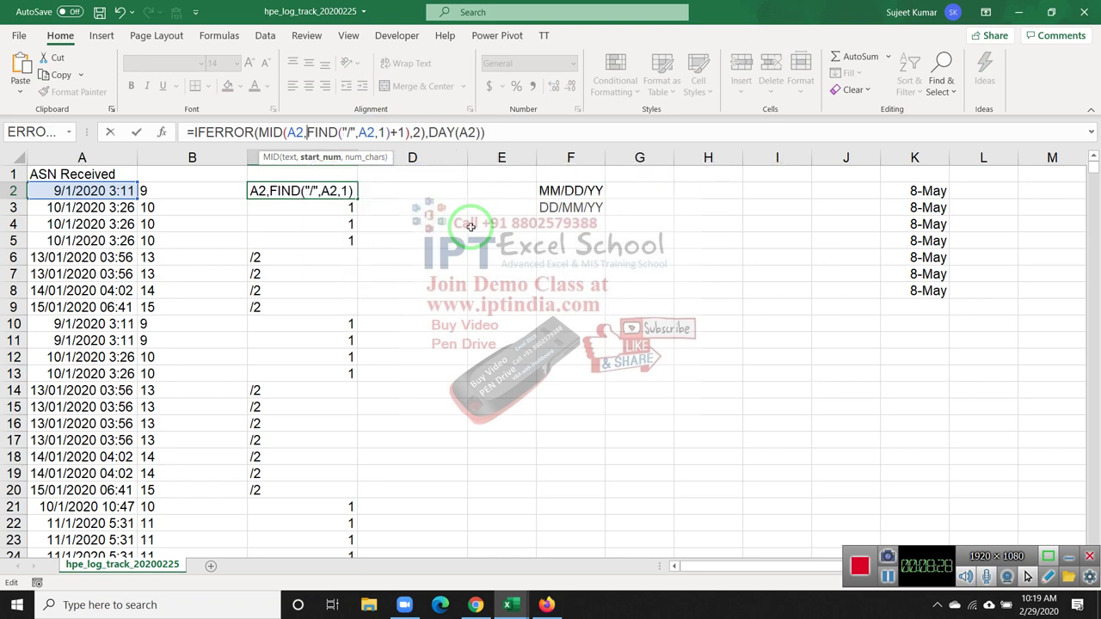
click(397, 133)
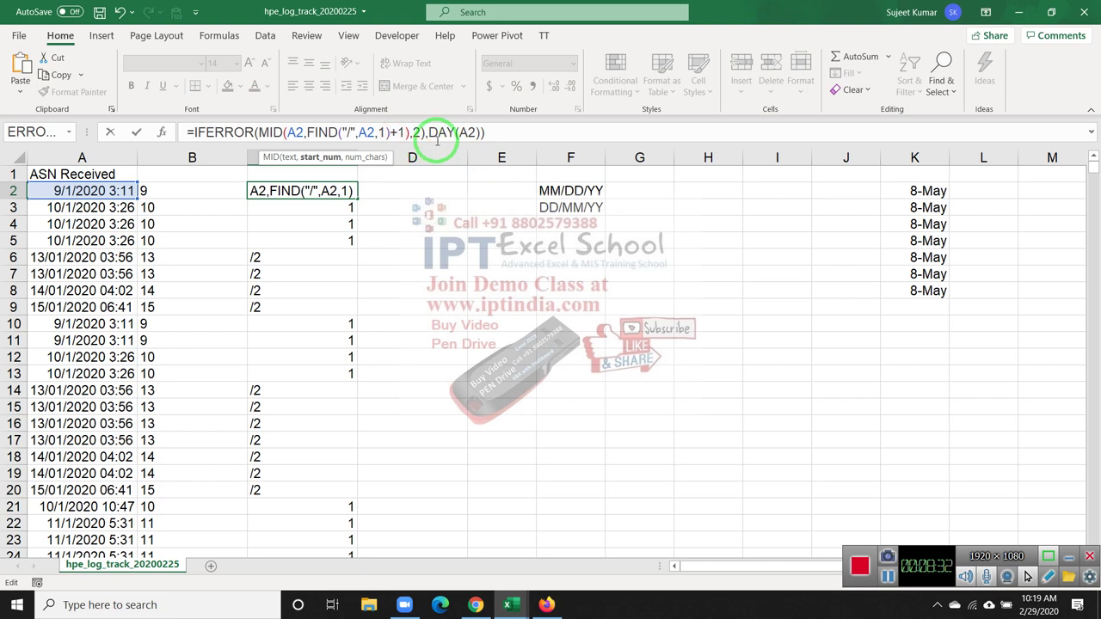
key(BackSpace)
key(Delete)
key(Delete)
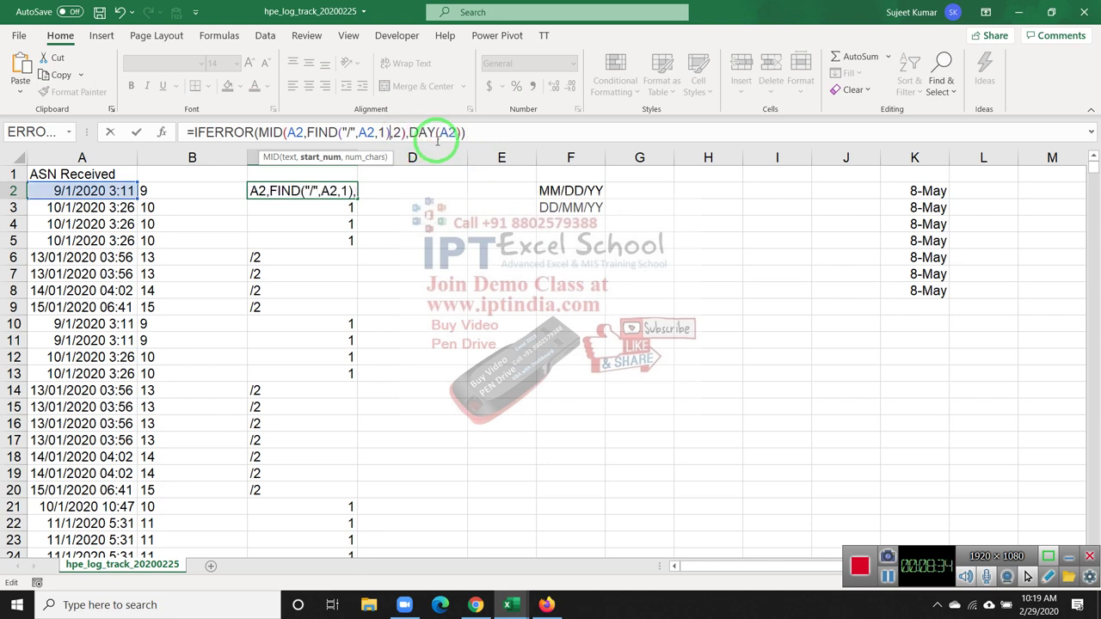
text(+1)
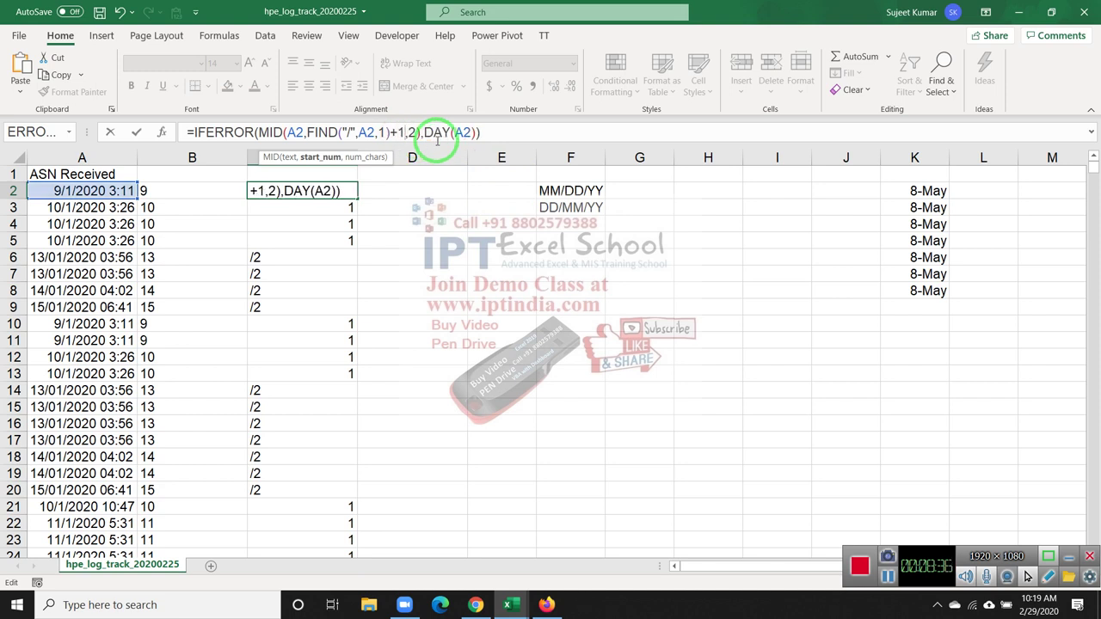
key(Return)
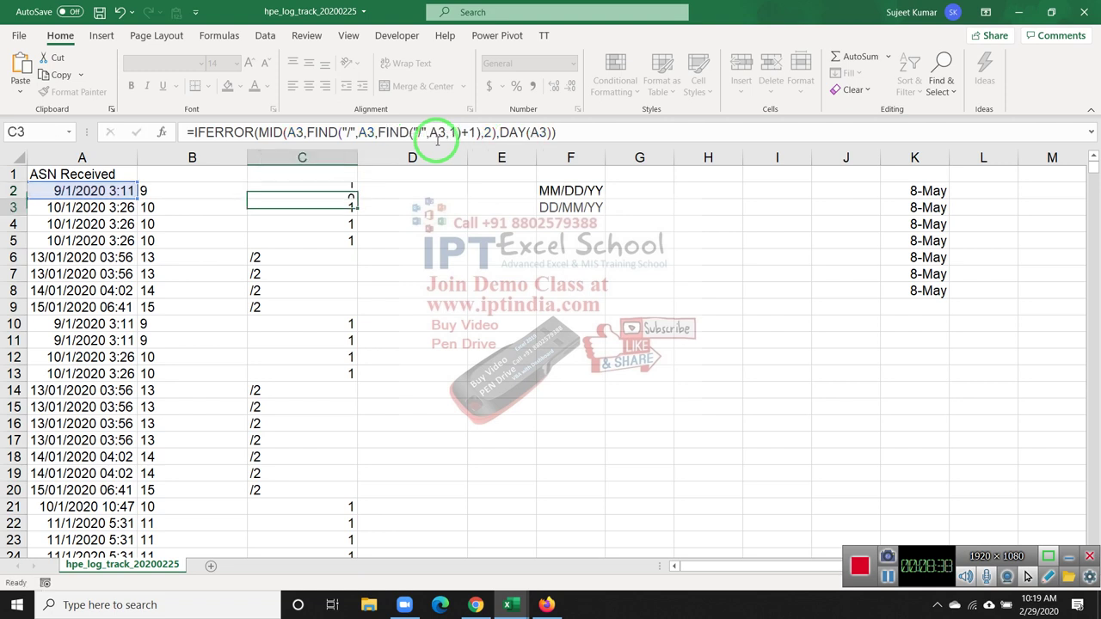
key(Up)
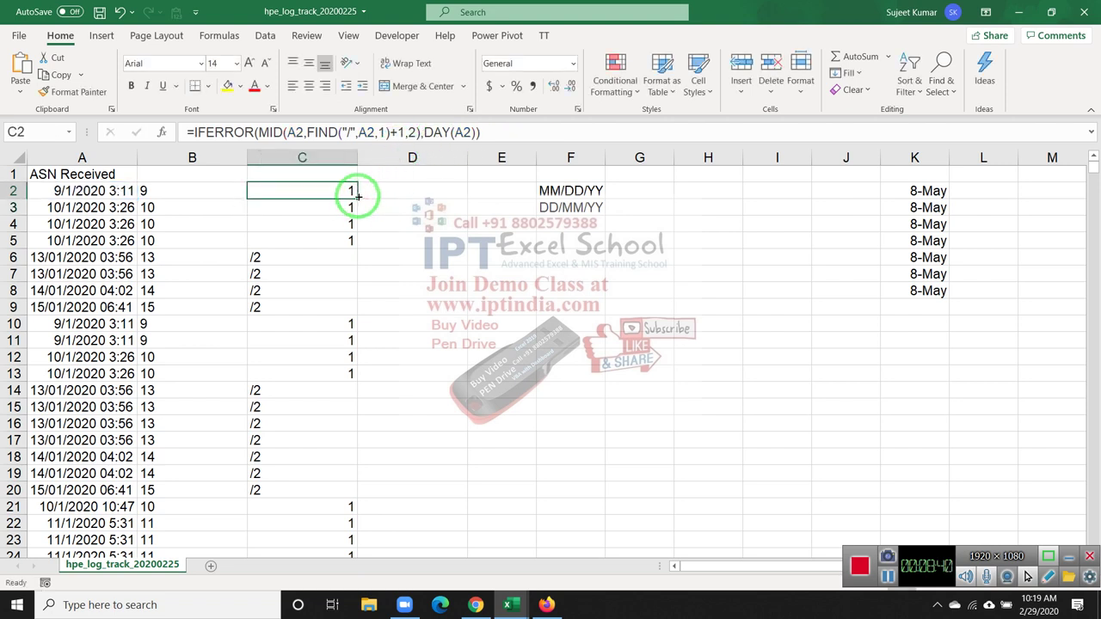
Step: Fill the corrected C2 formula down column C, giving 01 for text dates
click(351, 203)
click(344, 179)
click(344, 187)
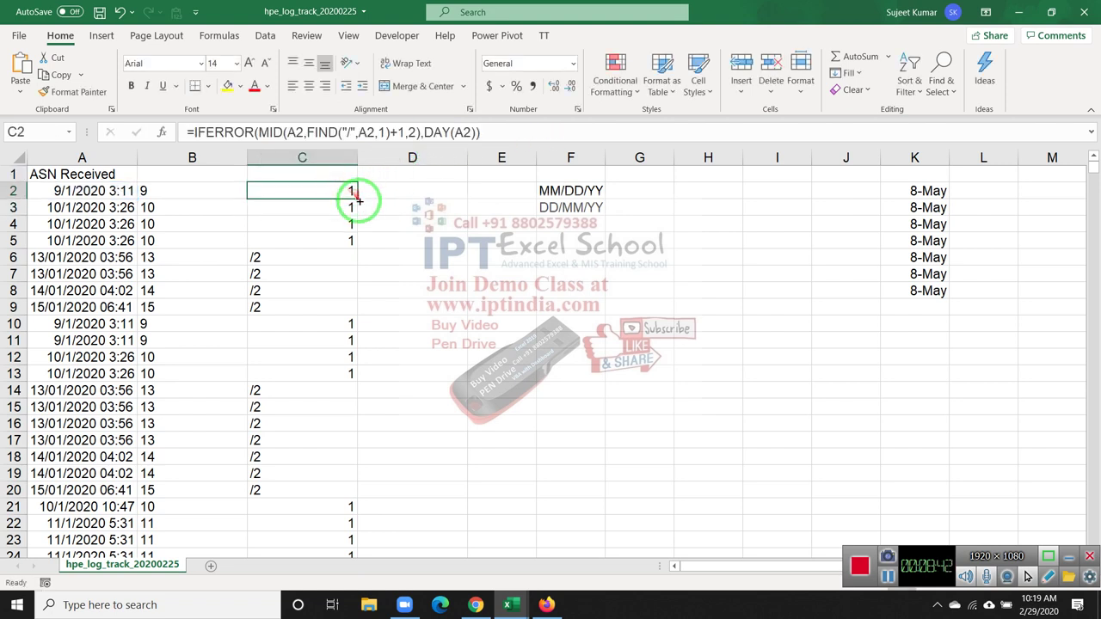
double_click(358, 201)
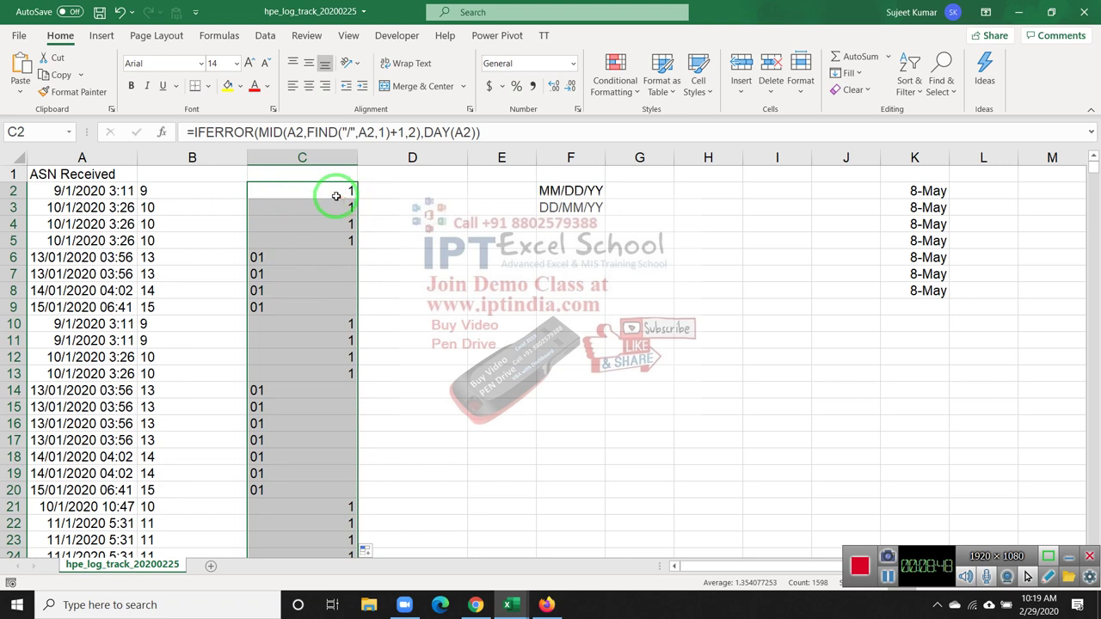
click(336, 196)
click(373, 190)
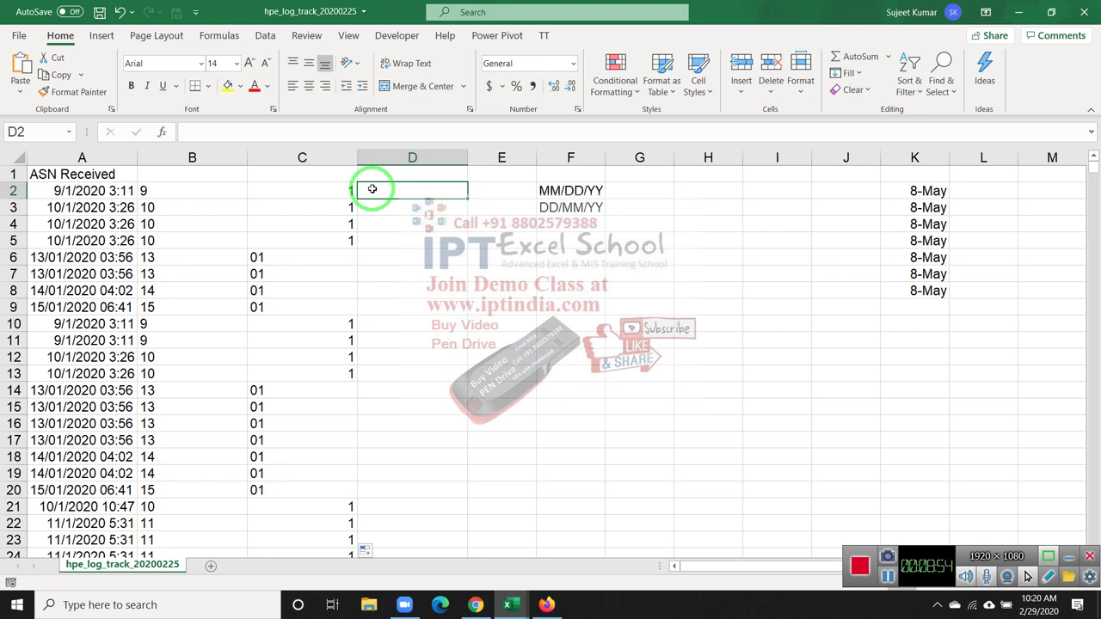
click(124, 190)
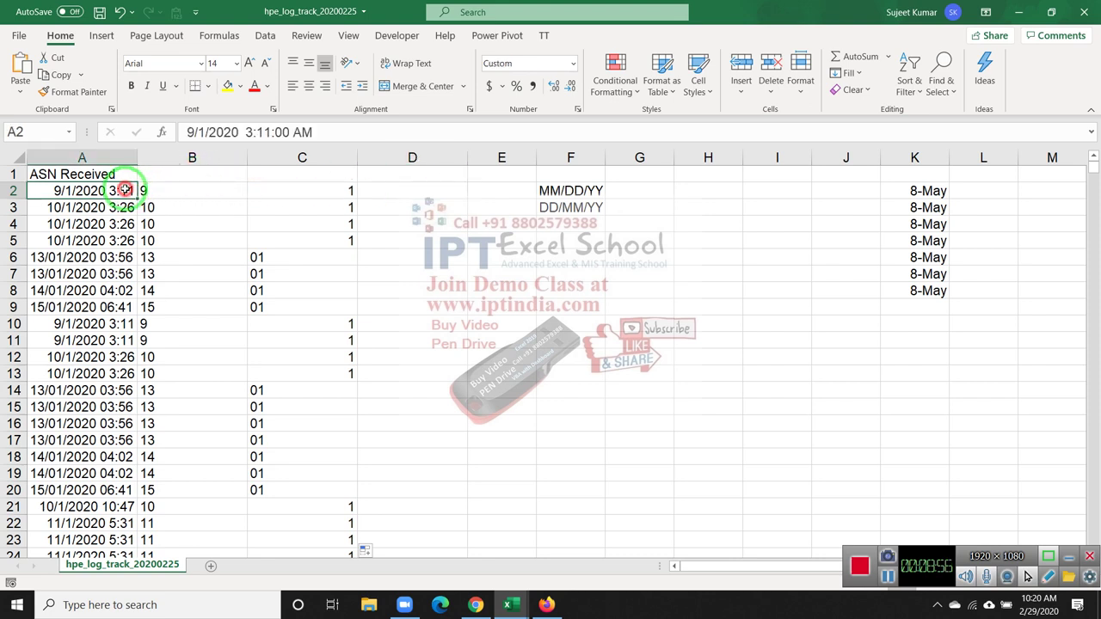
click(417, 188)
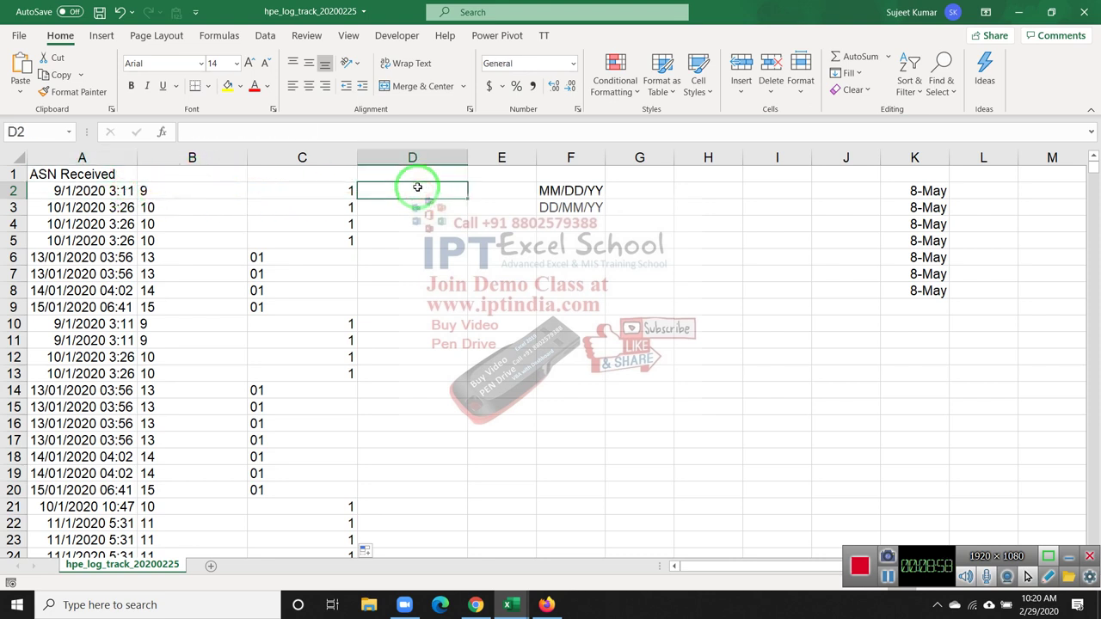
text(=T)
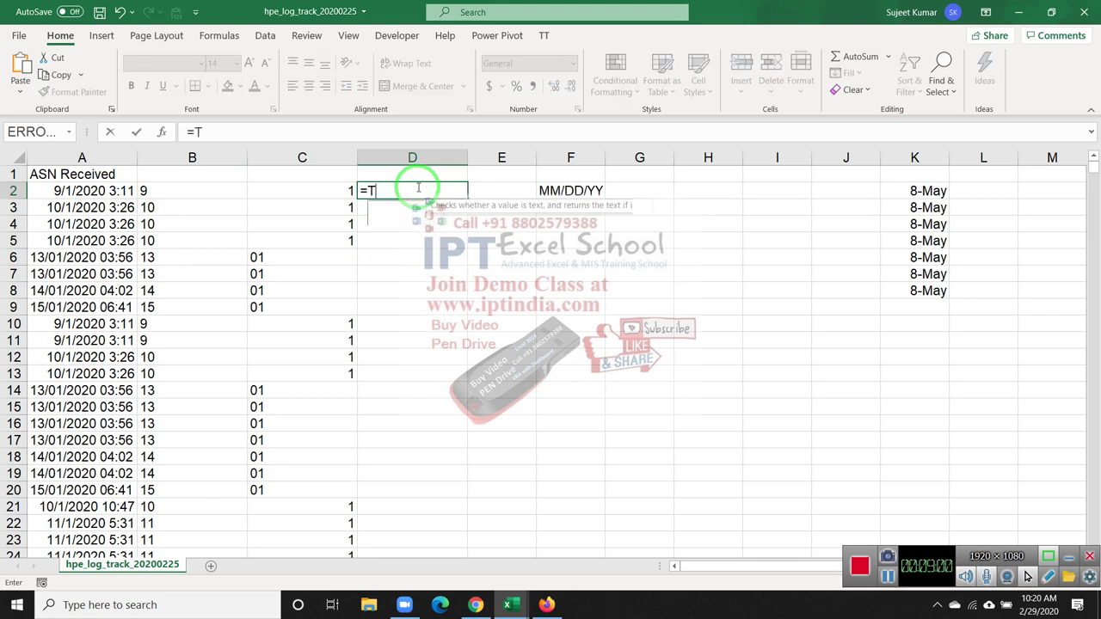
text(E)
key(Tab)
key(Left)
key(Left)
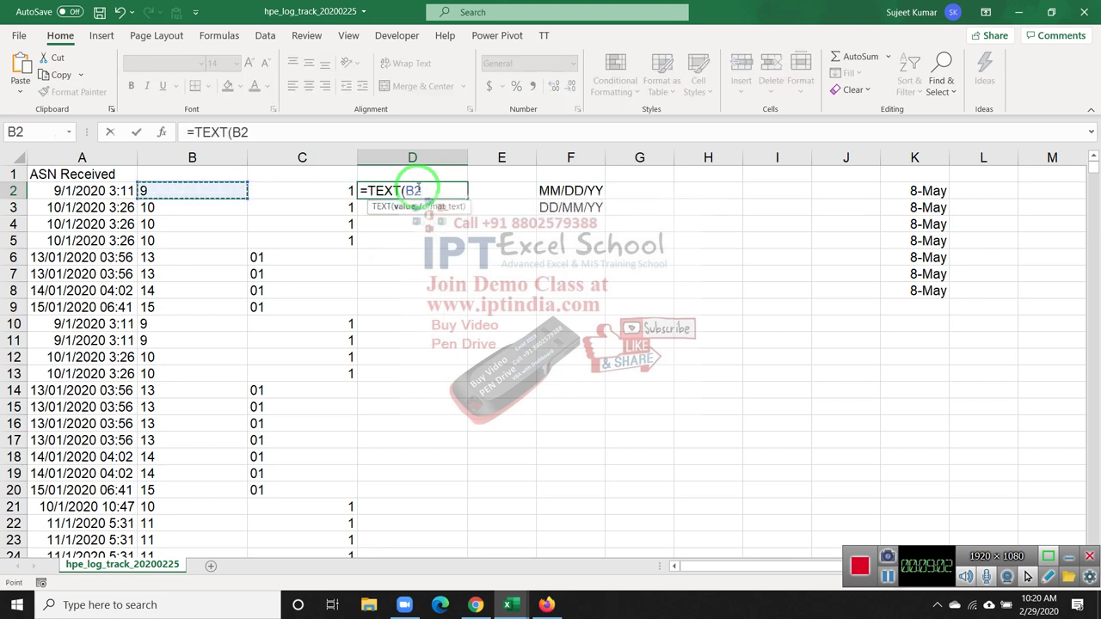
key(Left)
text(,)
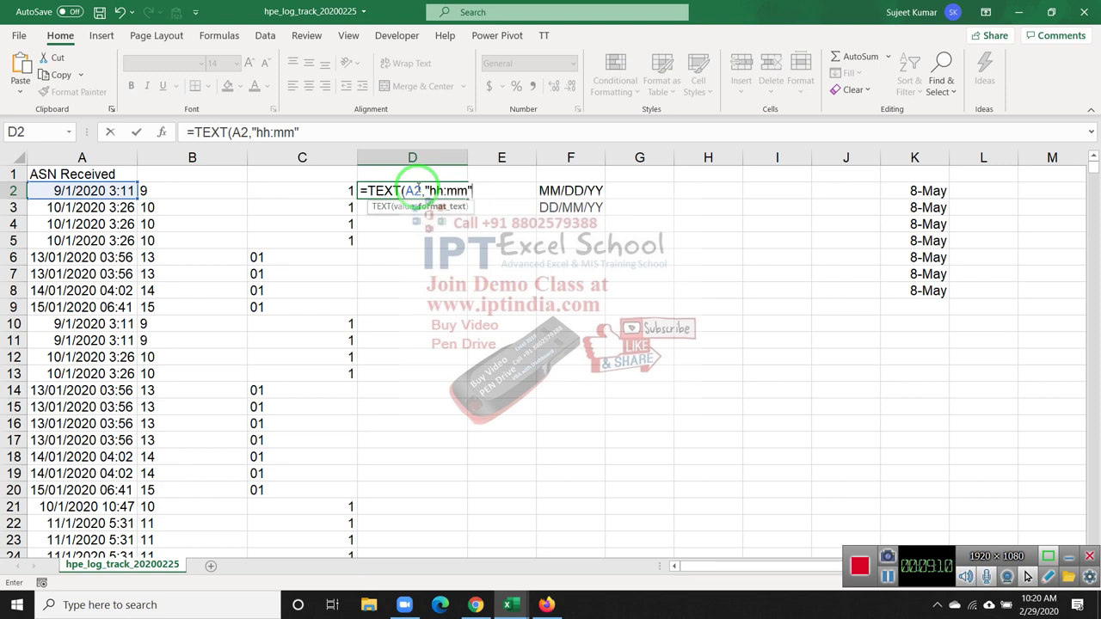
key(Return)
click(417, 190)
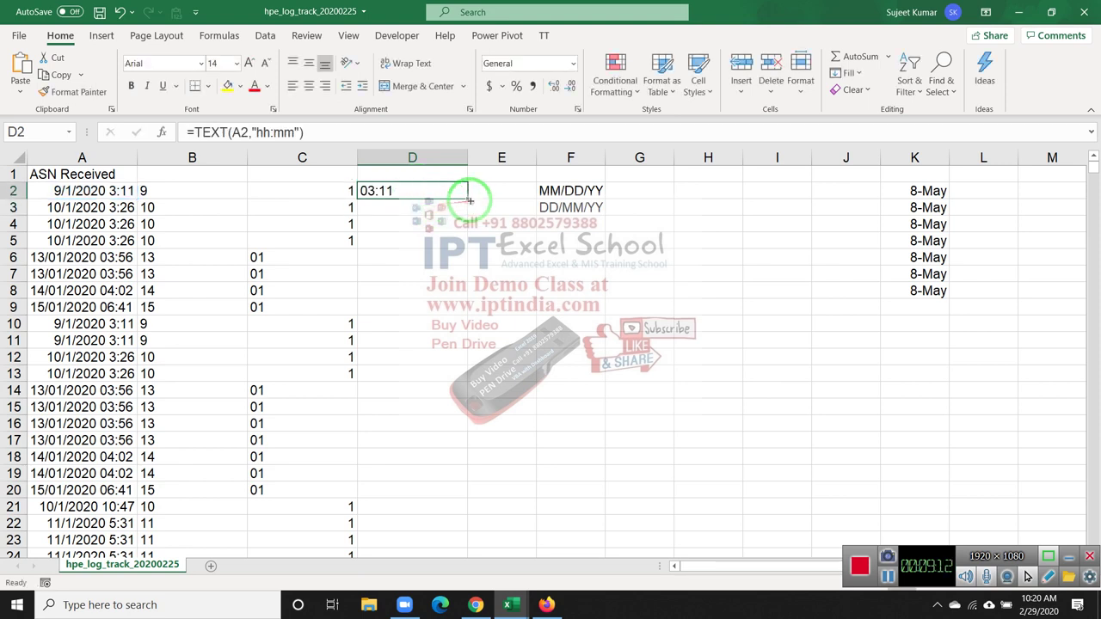
double_click(469, 200)
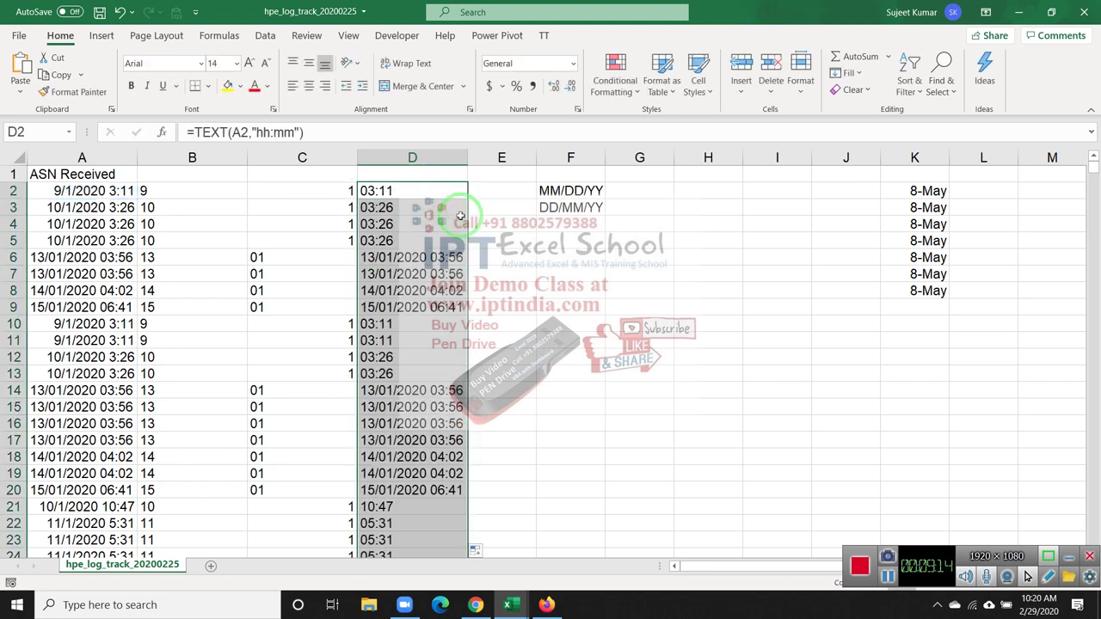
click(451, 258)
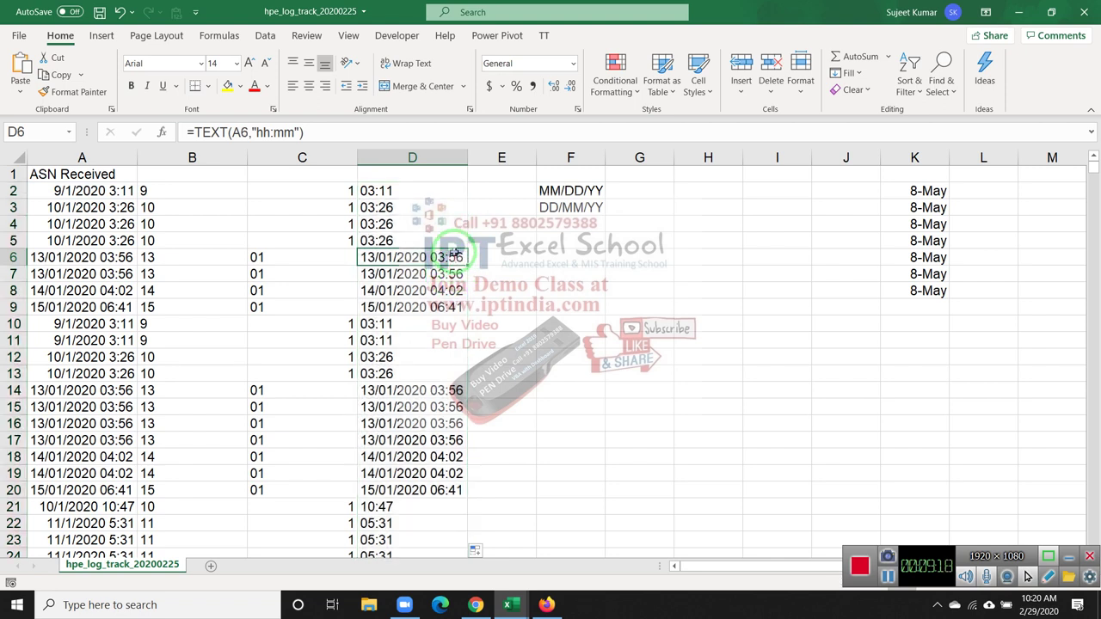
key(Down)
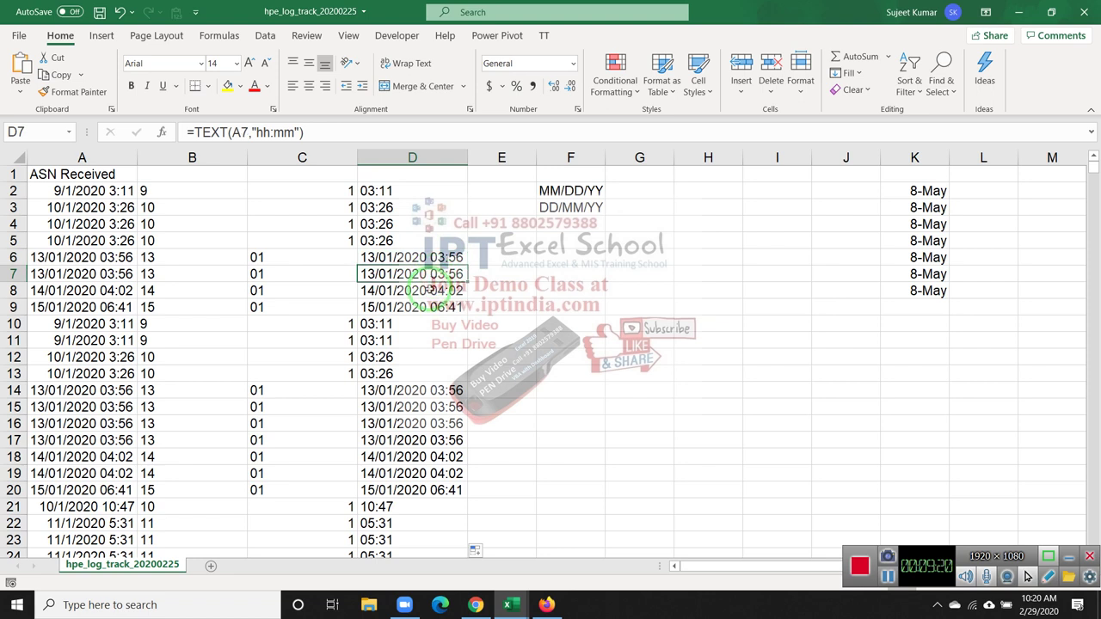
click(410, 258)
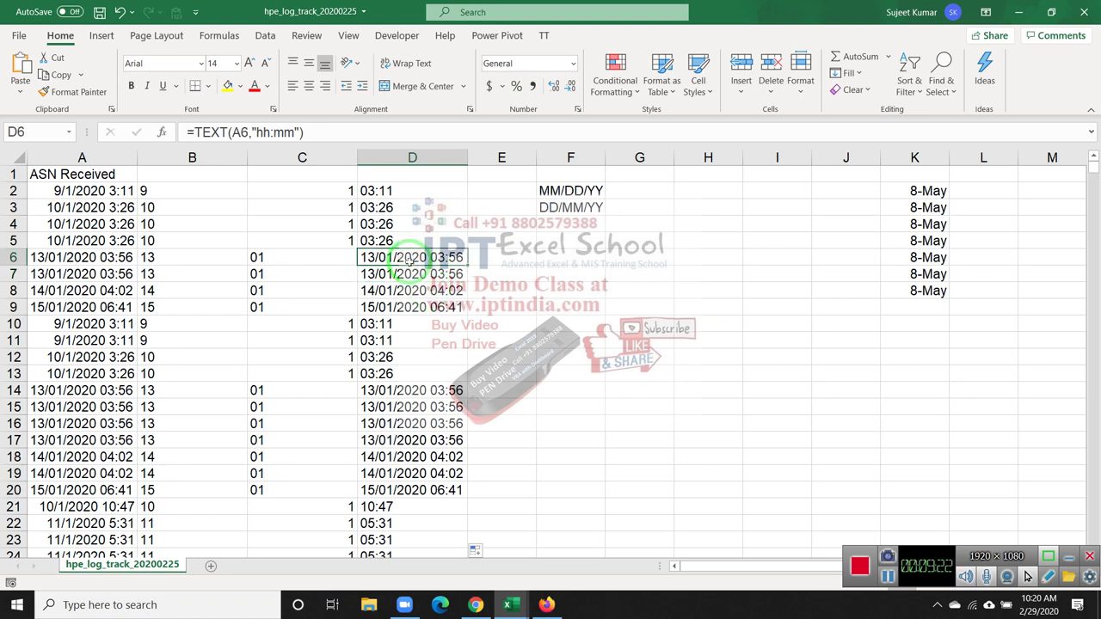
click(396, 189)
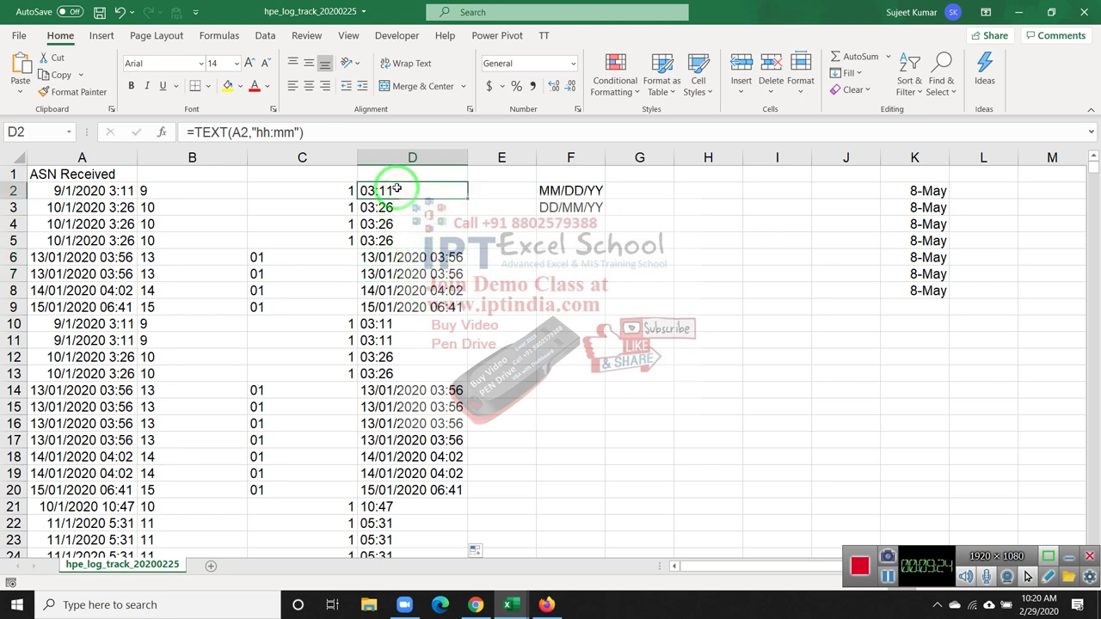
click(405, 155)
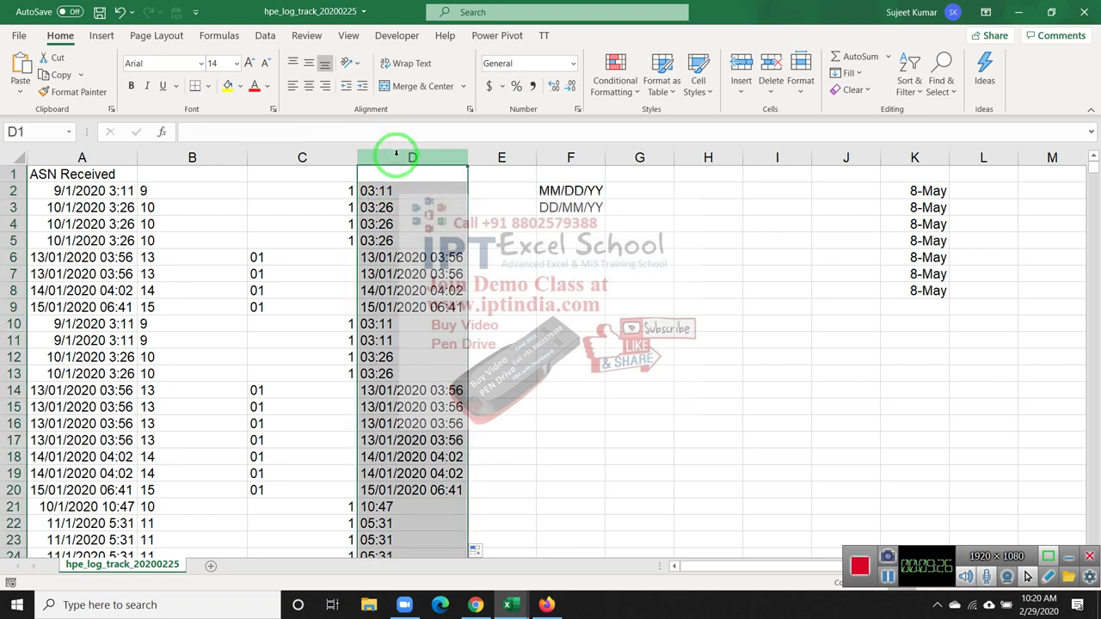
Step: Clear the trial formulas in column D and enter =DATE(2020,C2,B2) in D2, showing 1/9/2020
key(Delete)
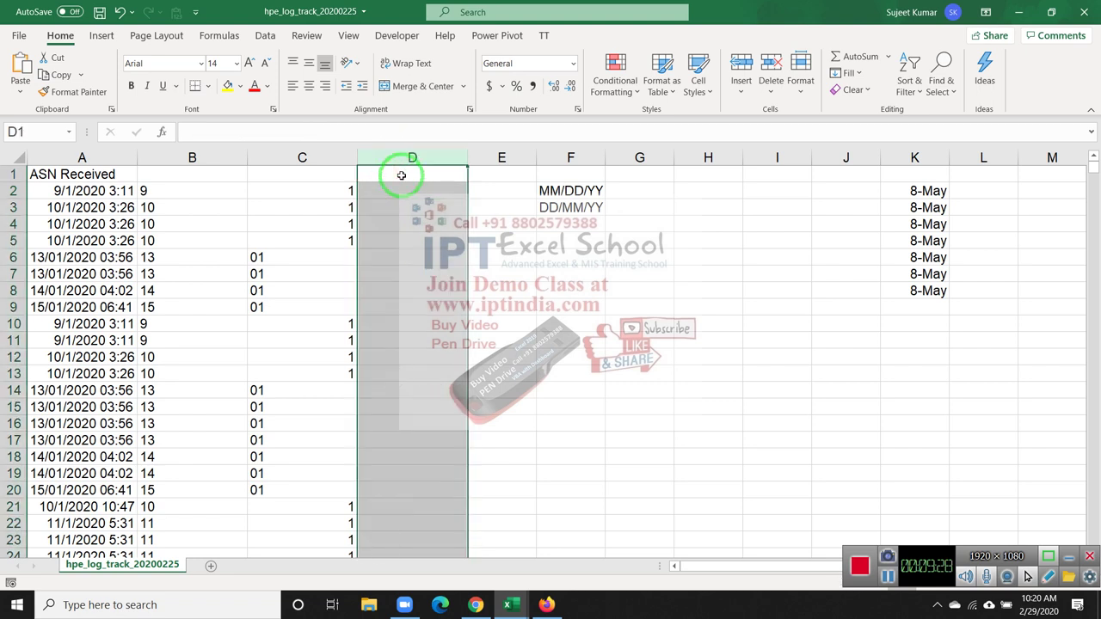
click(401, 176)
key(Down)
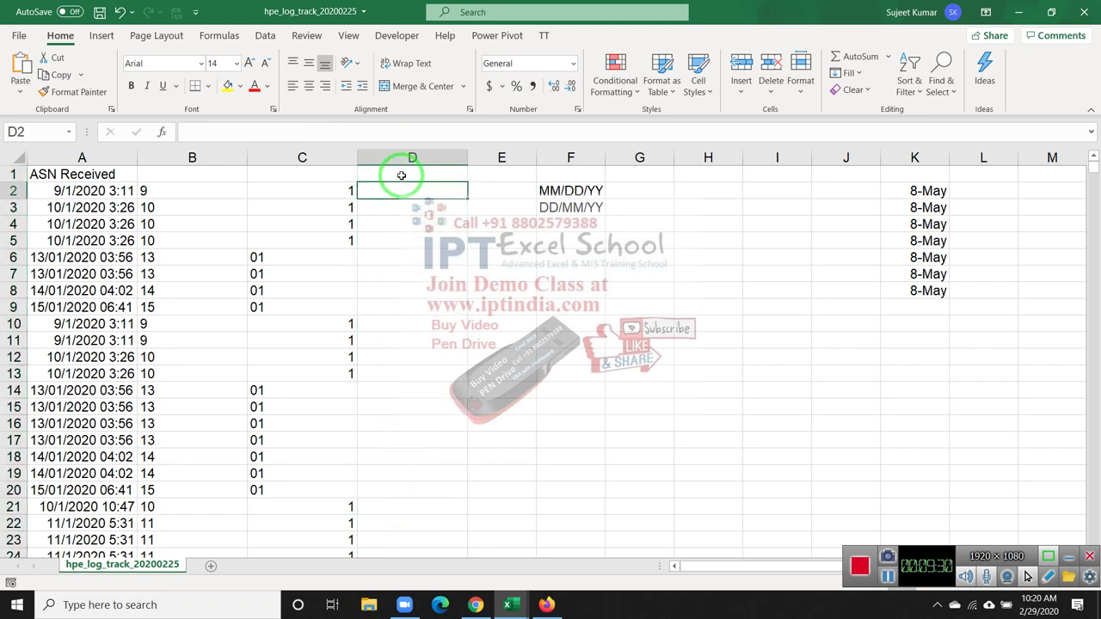
text(=DA)
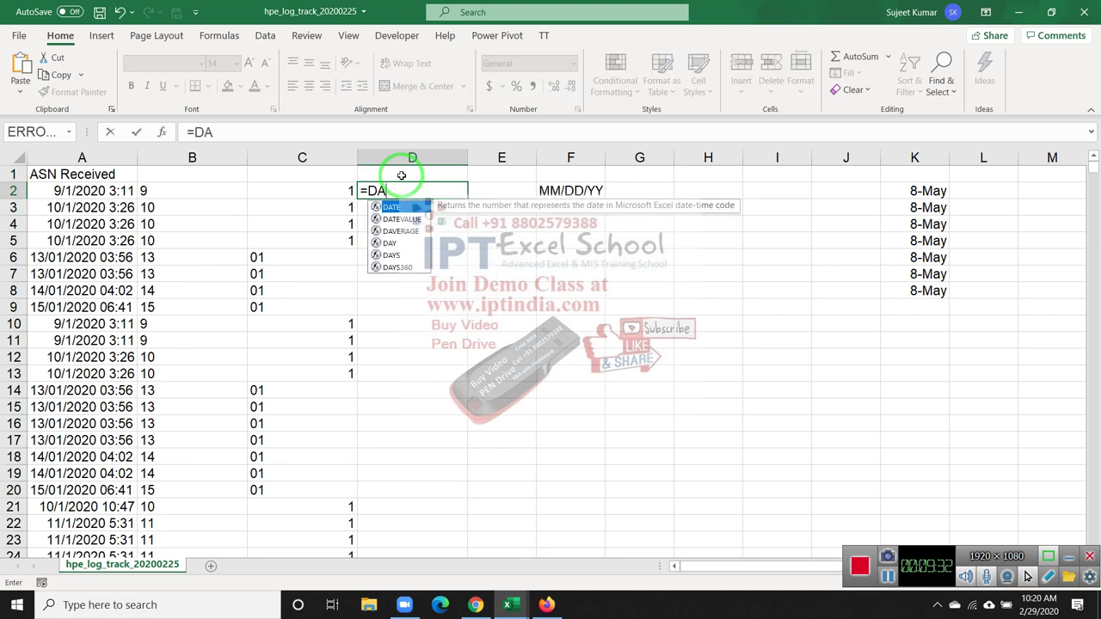
text(TE()
key(Left)
key(Left)
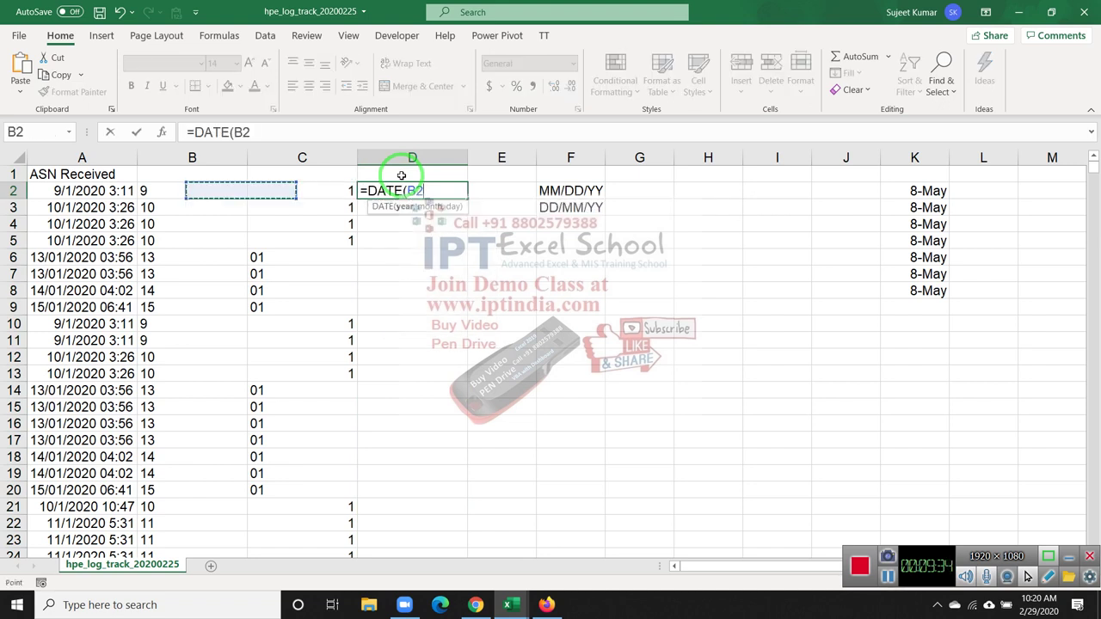
key(Right)
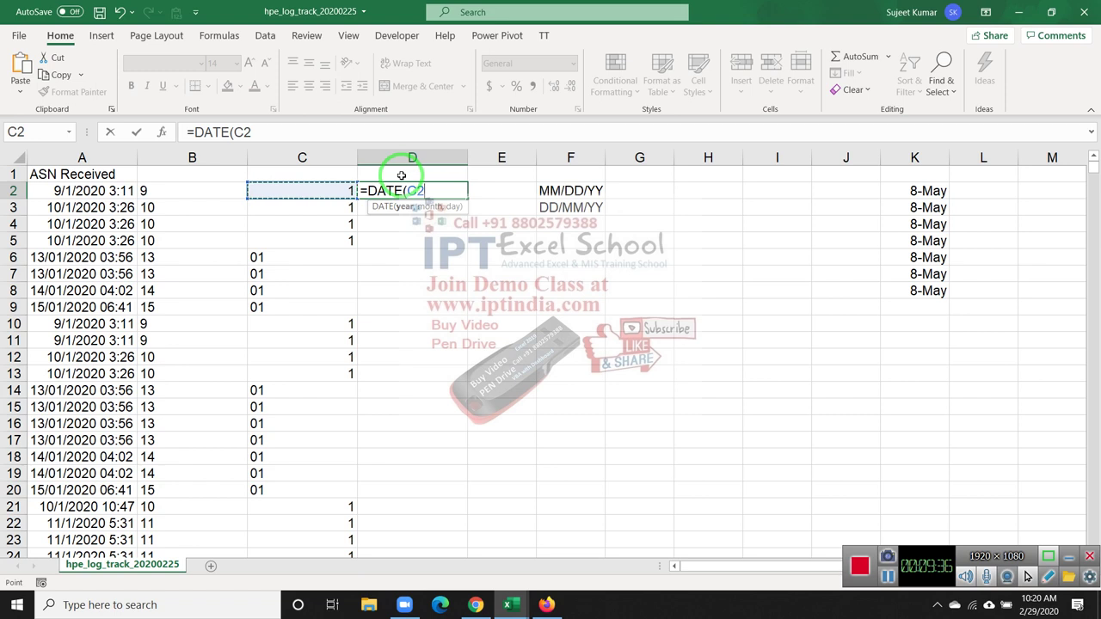
key(BackSpace)
text(020,)
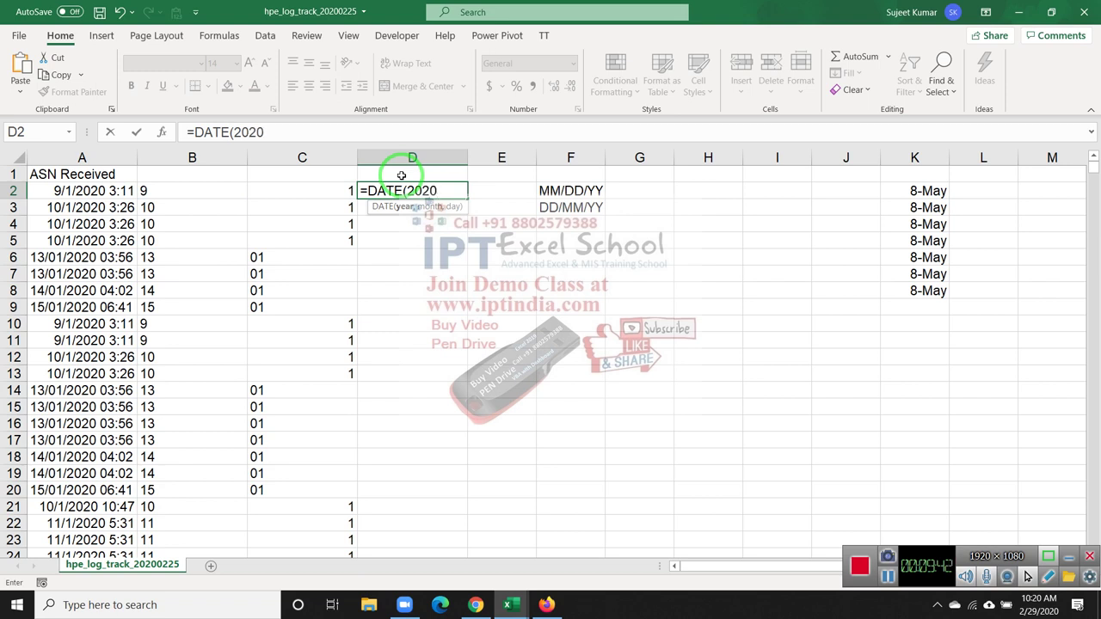
click(325, 191)
text(,)
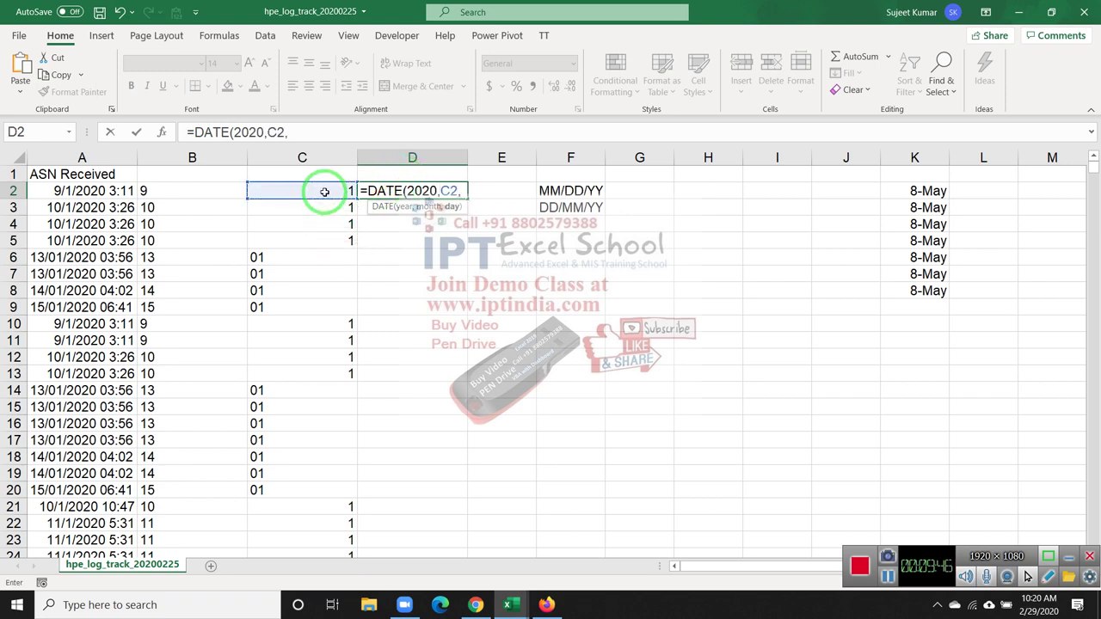
click(176, 189)
key(Return)
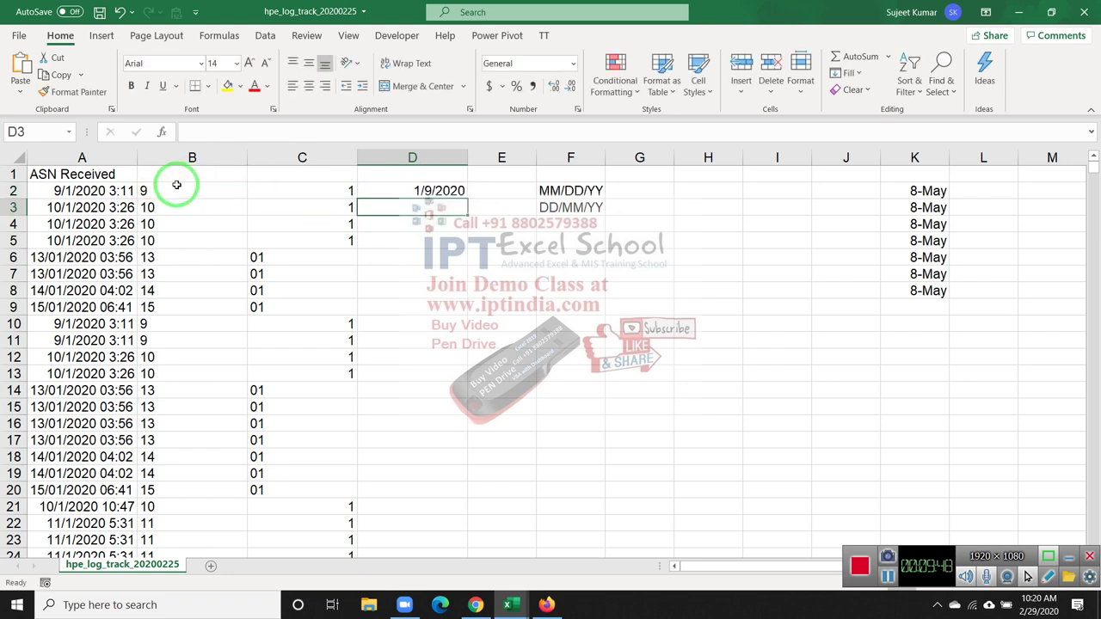
click(456, 185)
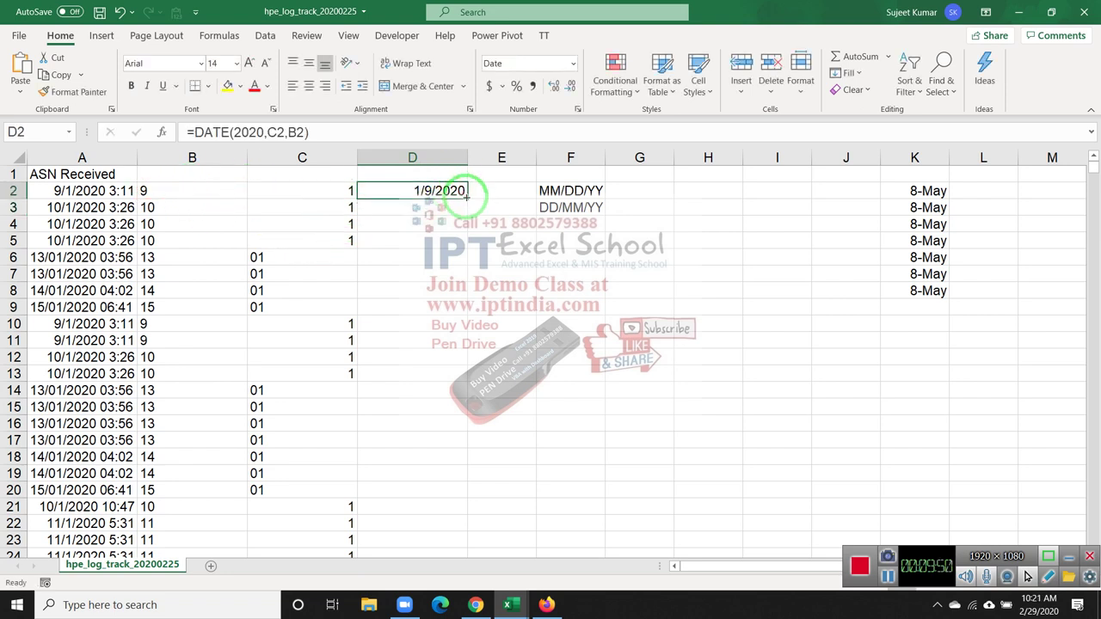
Step: Fill the DATE formula down column D and check it reaches the last data row
double_click(465, 196)
scroll(438, 381, down, 1)
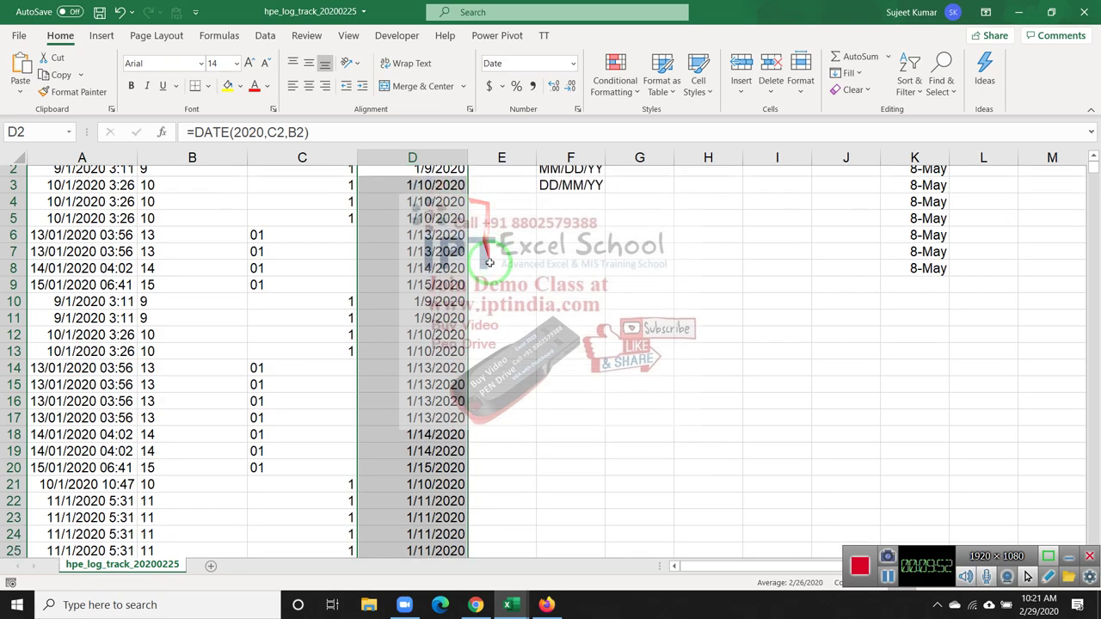
scroll(441, 381, down, 9)
scroll(443, 381, down, 11)
scroll(480, 393, down, 12)
scroll(480, 393, down, 2)
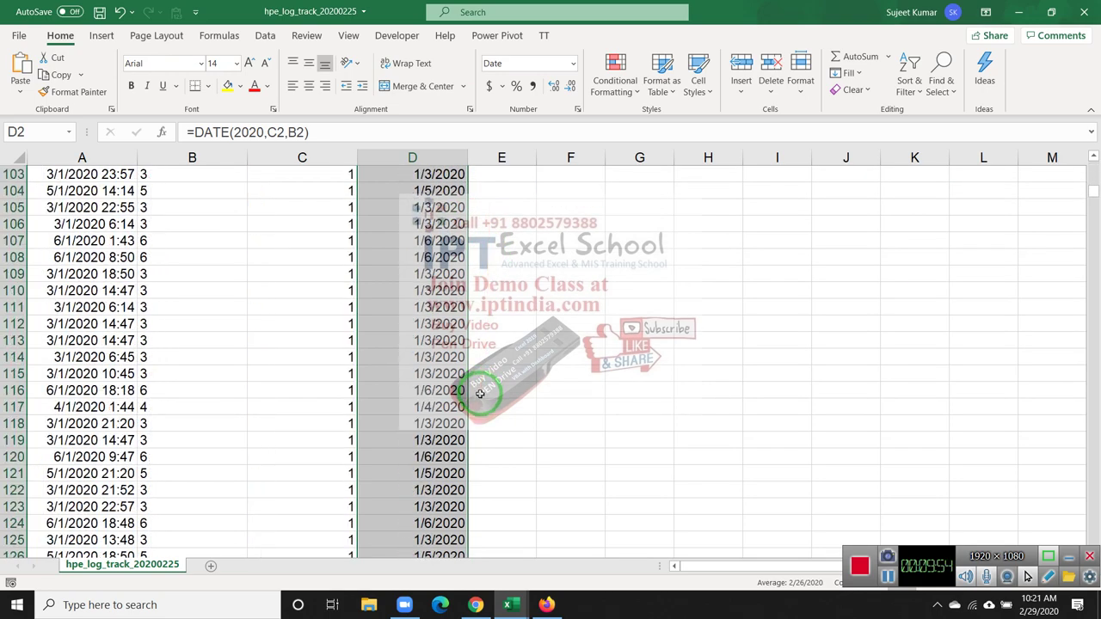
scroll(480, 393, down, 10)
scroll(480, 393, up, 2)
scroll(480, 393, up, 7)
scroll(480, 391, up, 6)
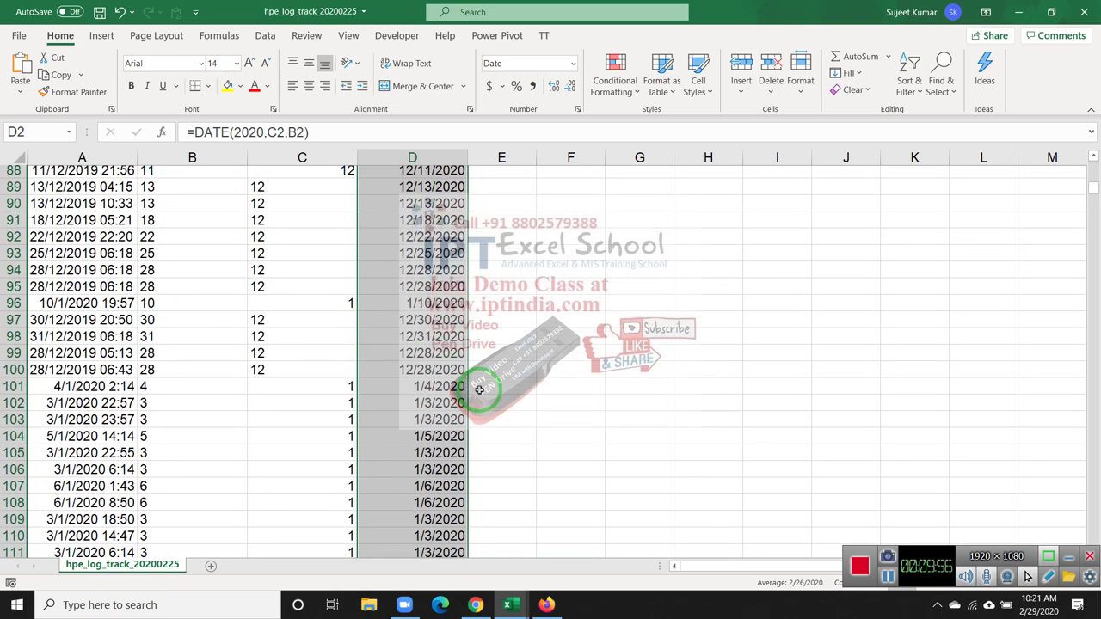
scroll(260, 398, down, 7)
scroll(260, 398, down, 3)
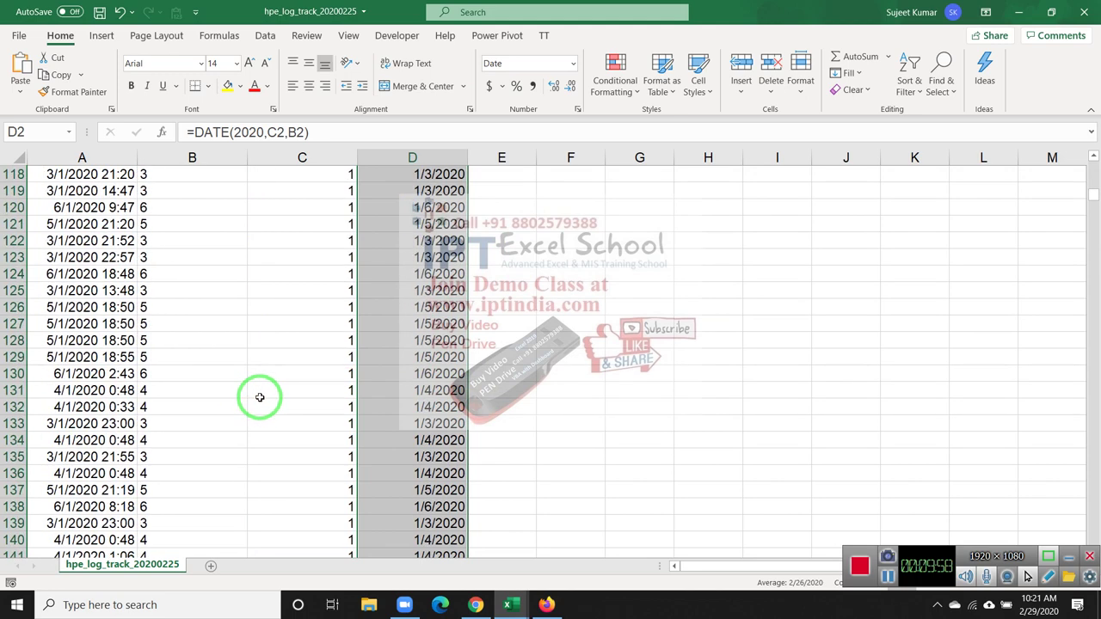
scroll(262, 396, down, 5)
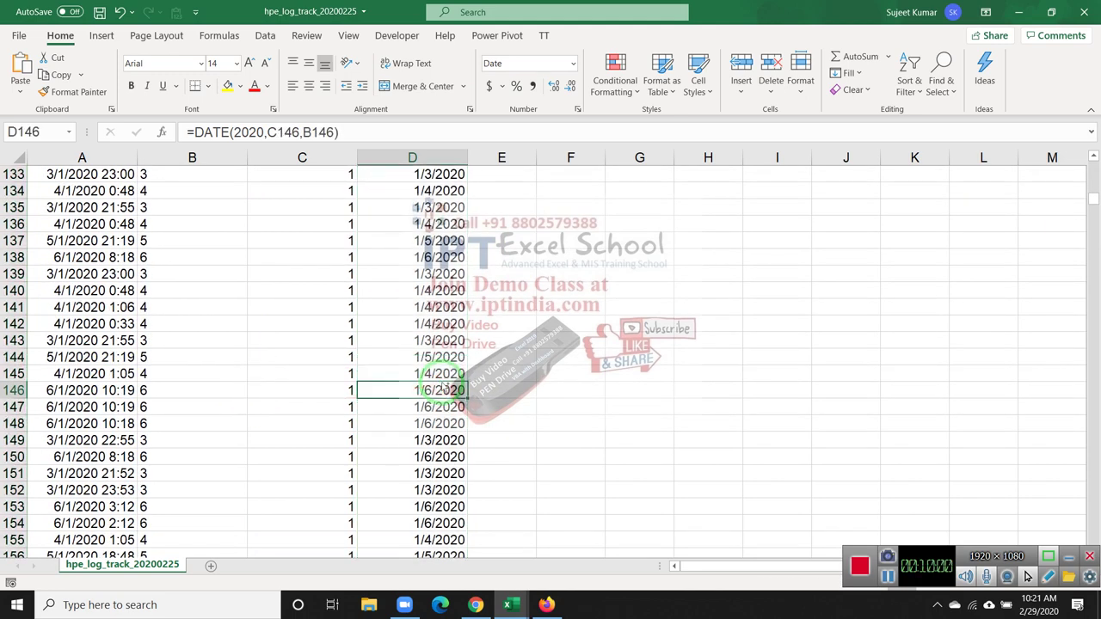
key(ctrl+Down)
key(ctrl+Up)
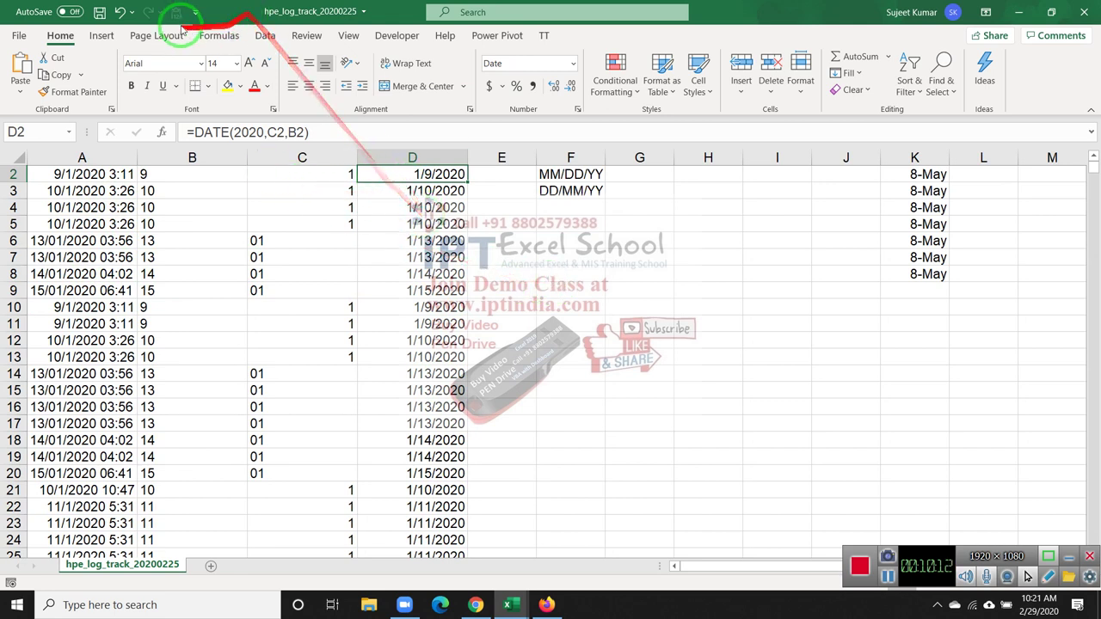
Step: Save the workbook and minimize Excel to the desktop
click(100, 12)
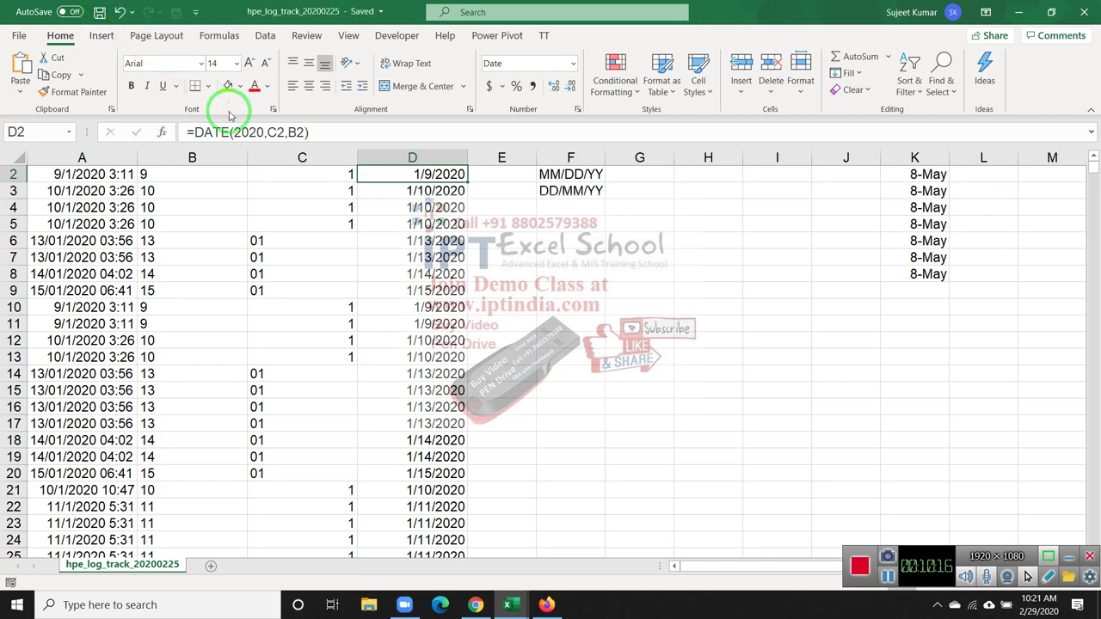
scroll(272, 202, up, 1)
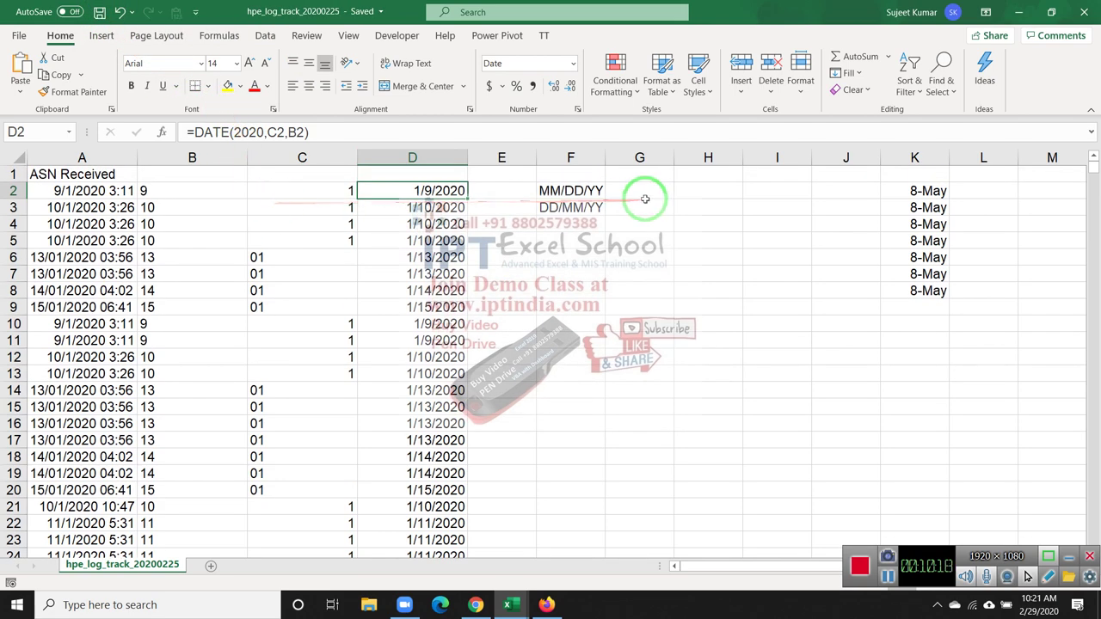
key(super+d)
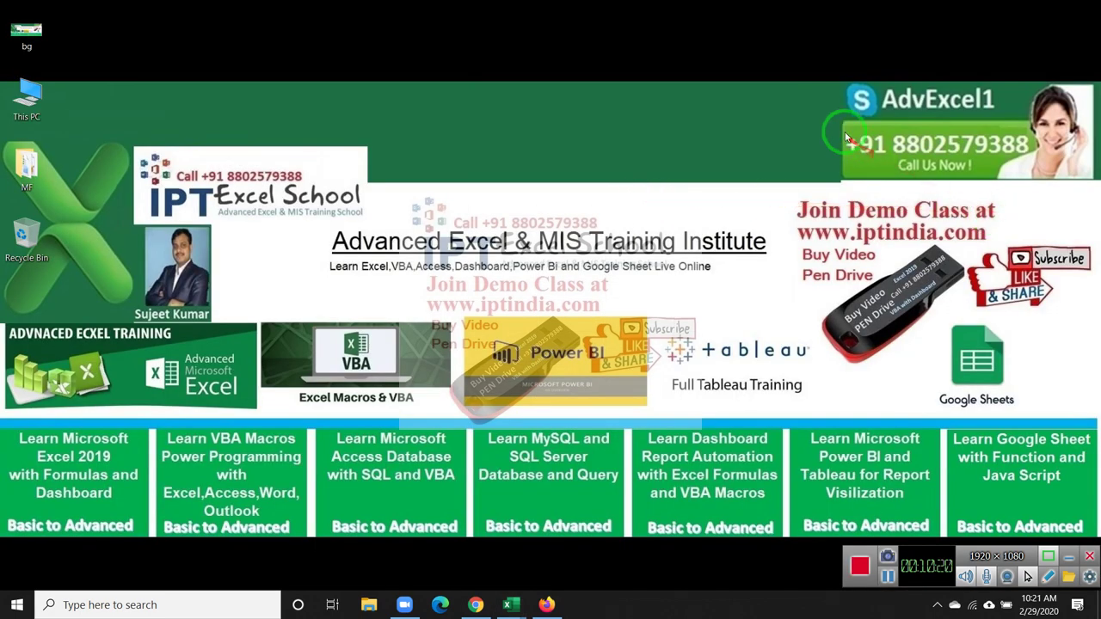